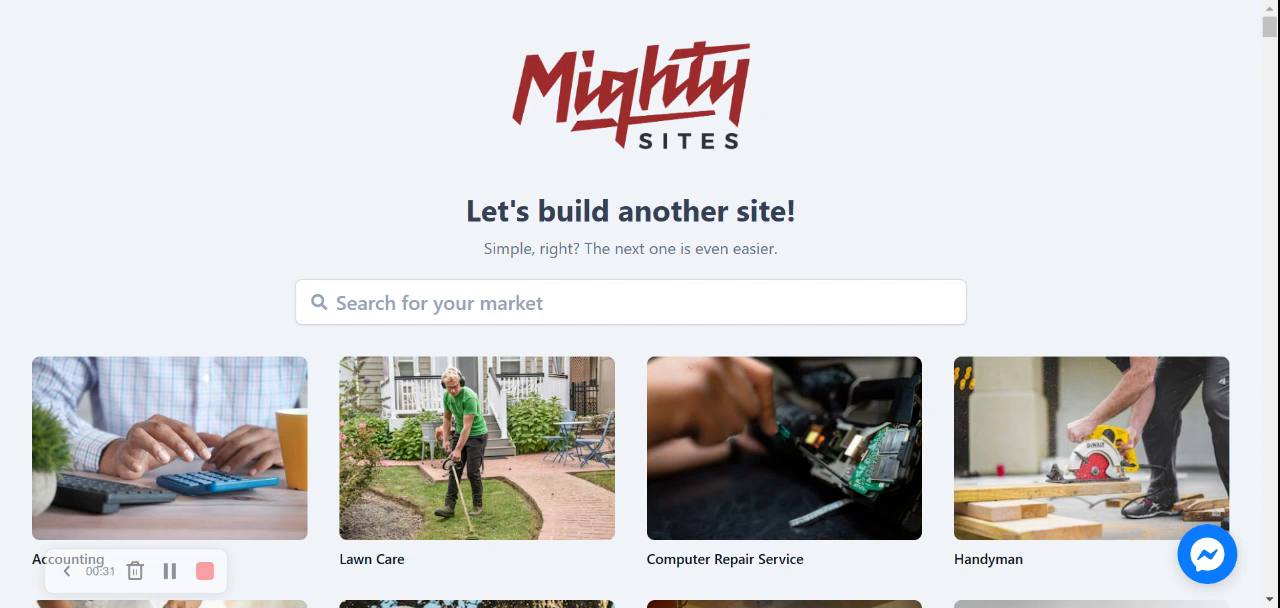
Browse the business category templates offered for building another site
scroll(400, 260, "down", 5)
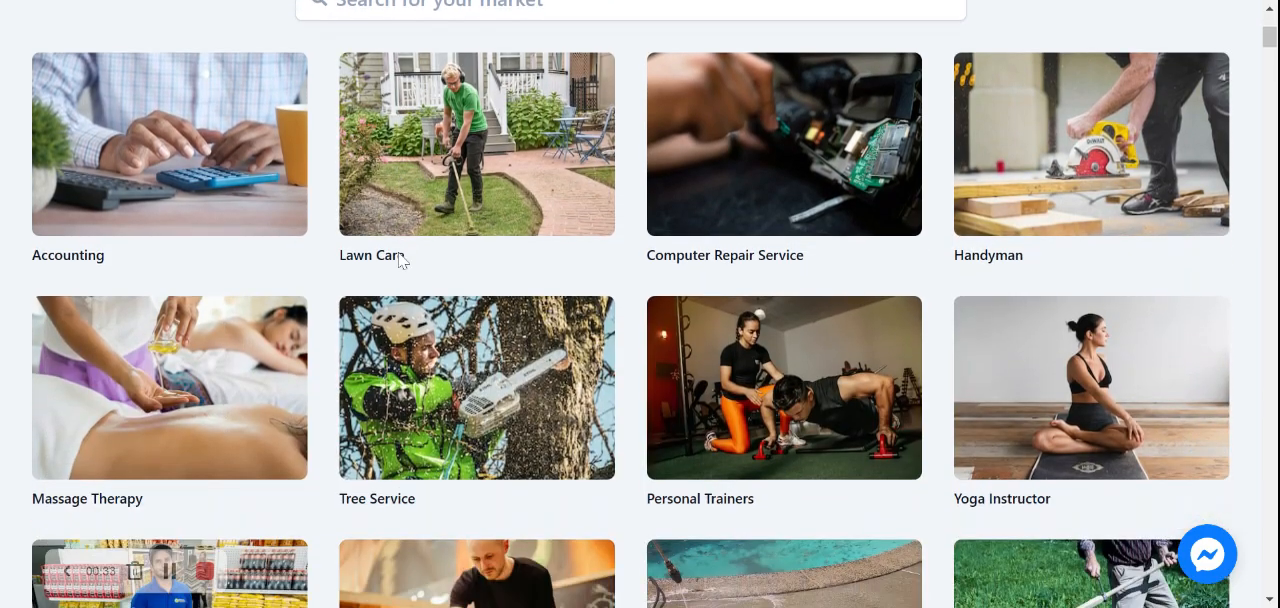
scroll(400, 260, "down", 8)
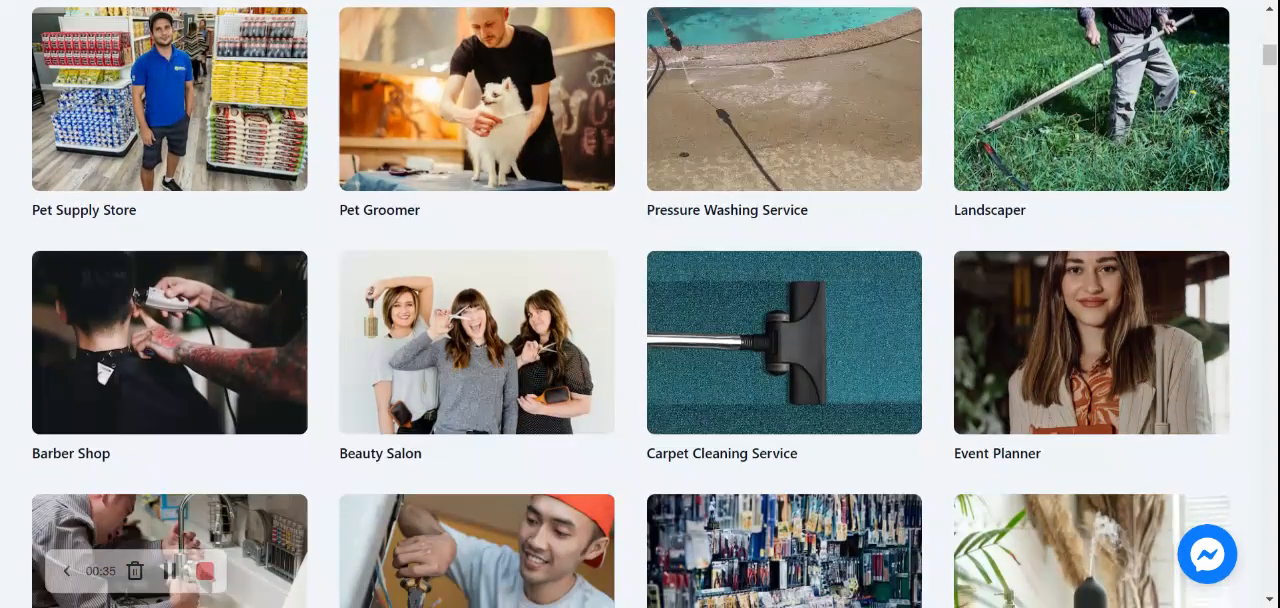
scroll(640, 300, "down", 7)
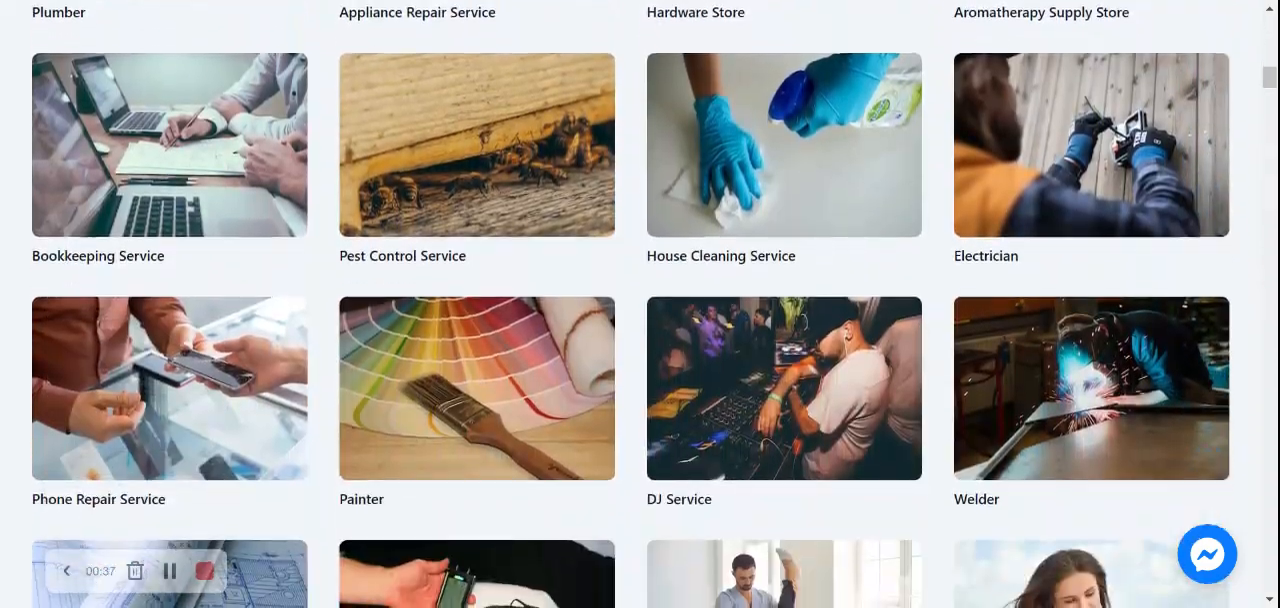
scroll(640, 300, "down", 2)
scroll(640, 300, "up", 1)
scroll(640, 300, "down", 1)
scroll(640, 300, "up", 2)
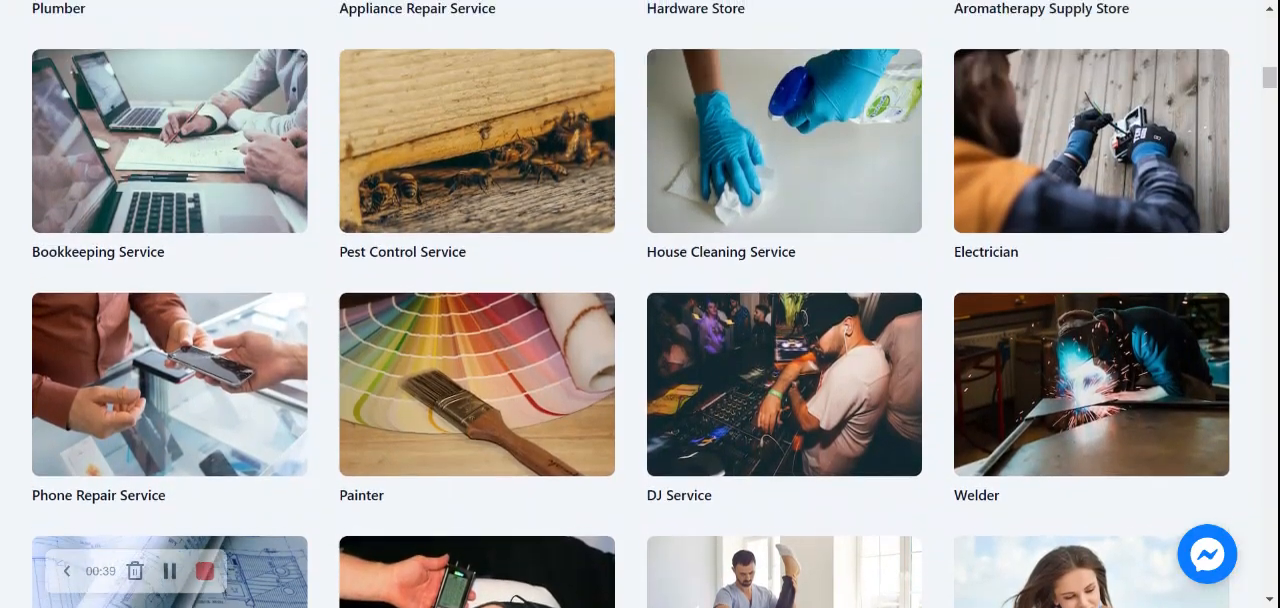
scroll(640, 300, "up", 8)
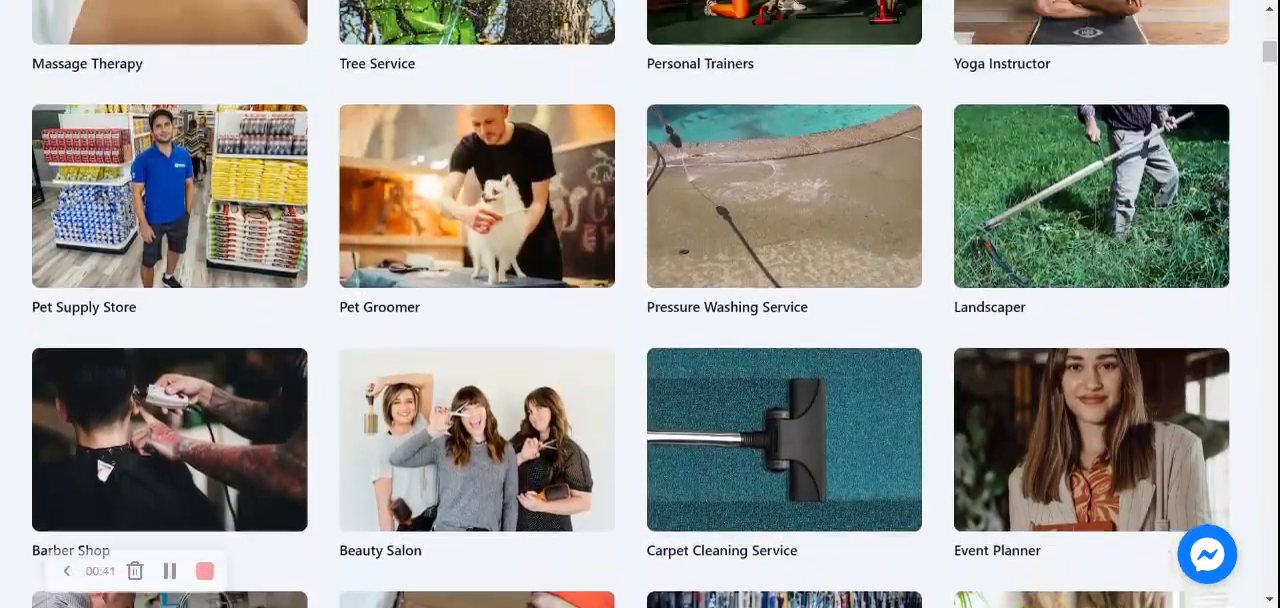
scroll(640, 300, "up", 7)
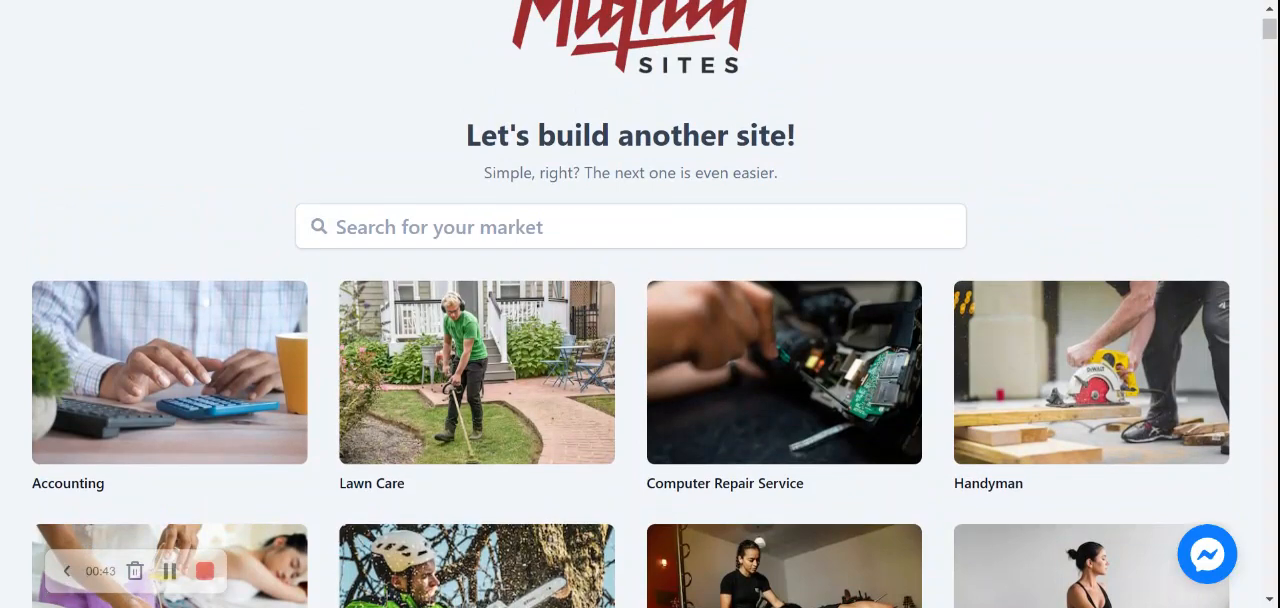
Search the markets for "german re" and choose the German Restaurant template
left_click(440, 227)
type("german re")
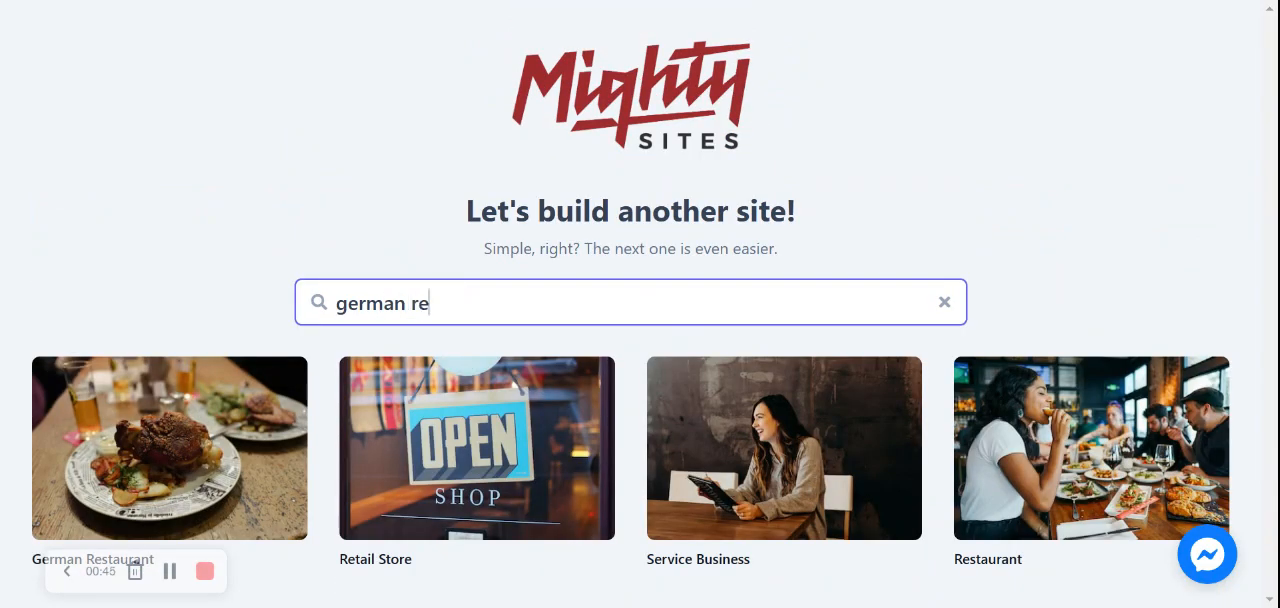
left_click(227, 412)
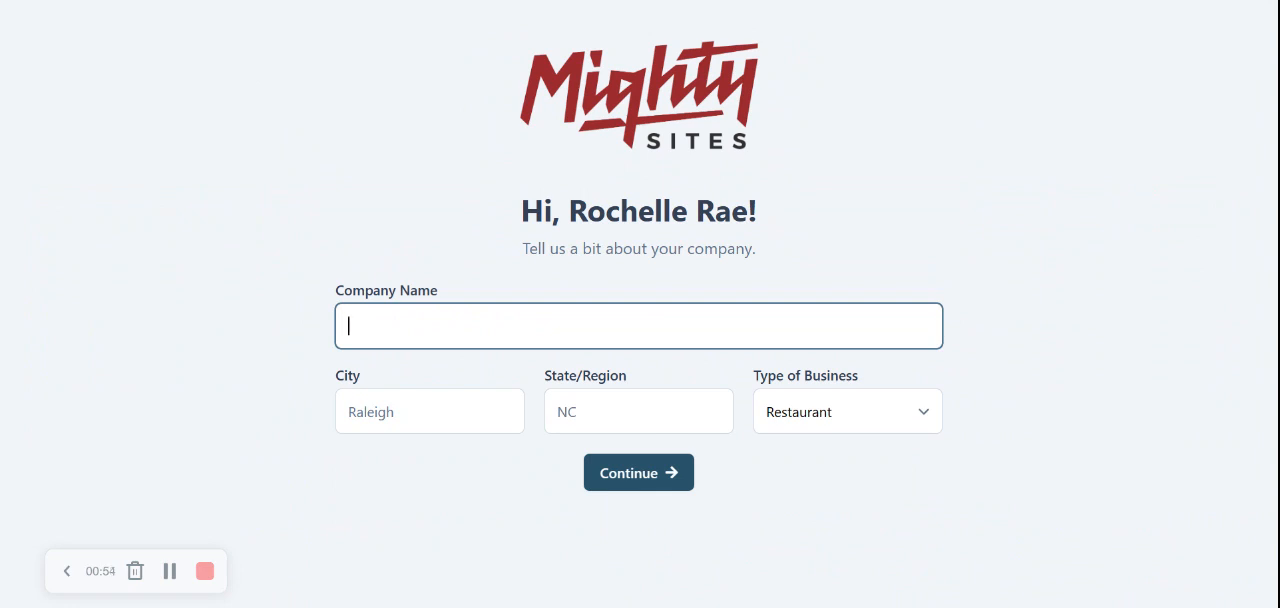
Enter the German restaurant's company name in the company details form
type("Rochelle's German Restaurant")
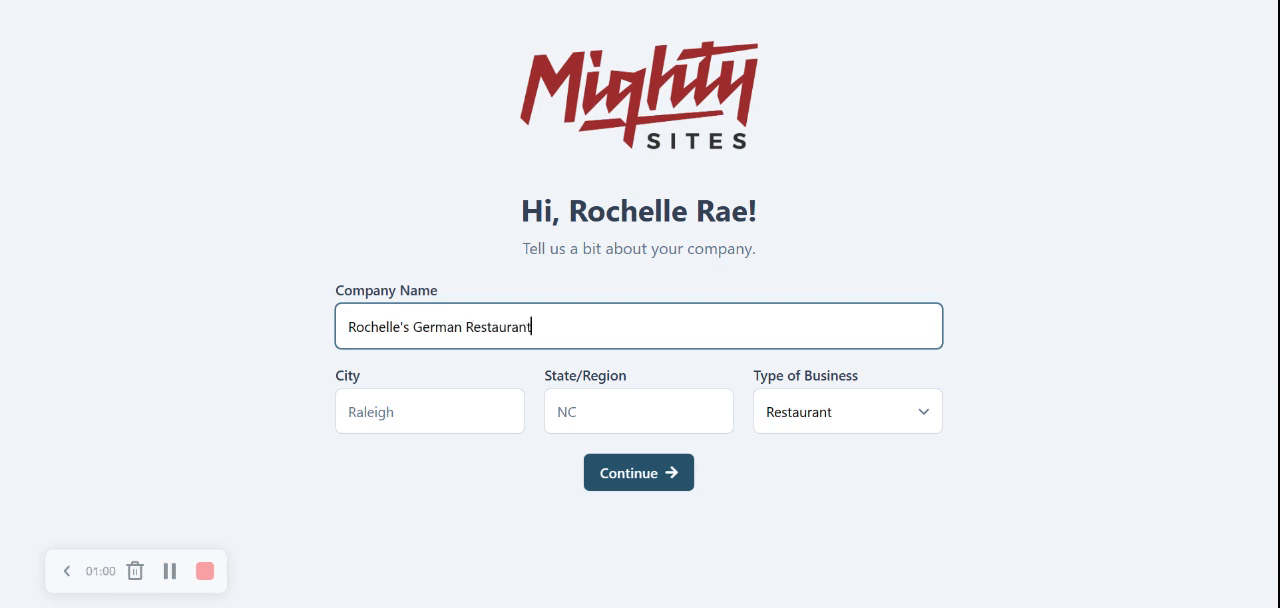
Set the city to Denver and the state to Colorado, keep Restaurant as the business type, and submit the company details
key("Tab")
type("Denver")
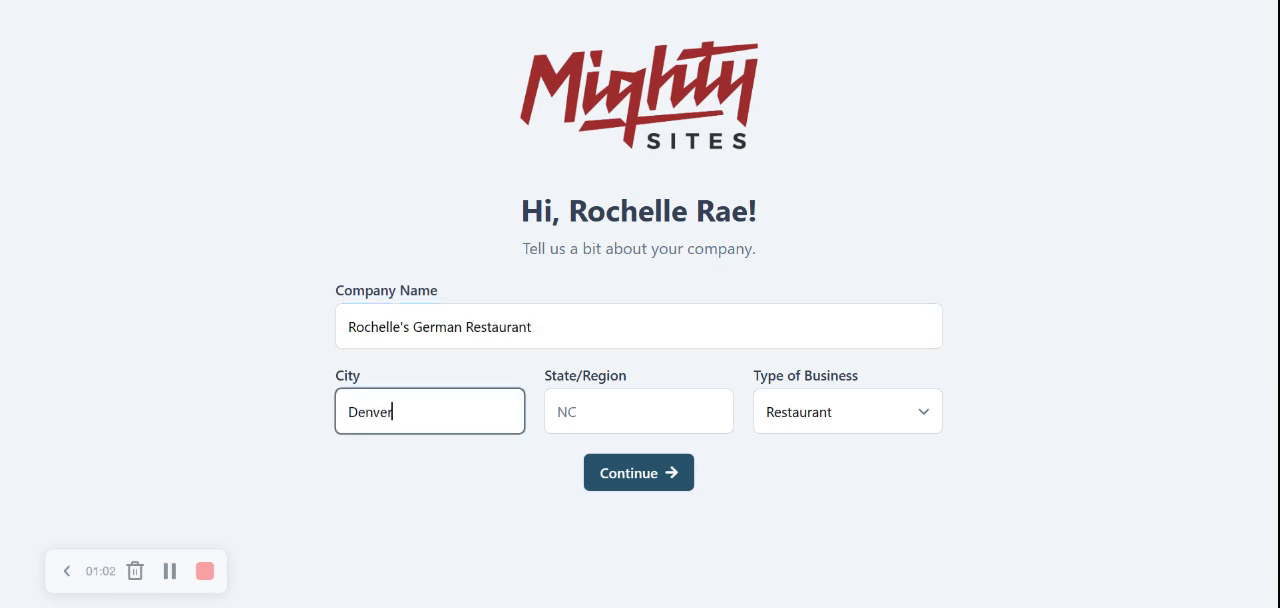
key("Tab")
type("Colorado")
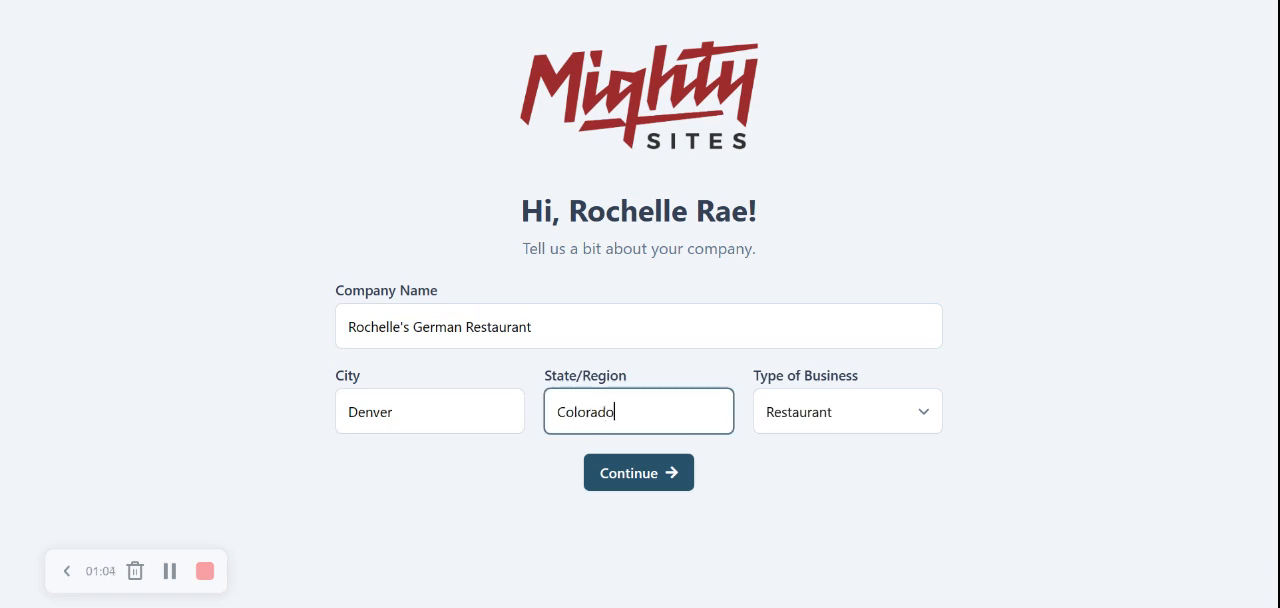
left_click(1217, 386)
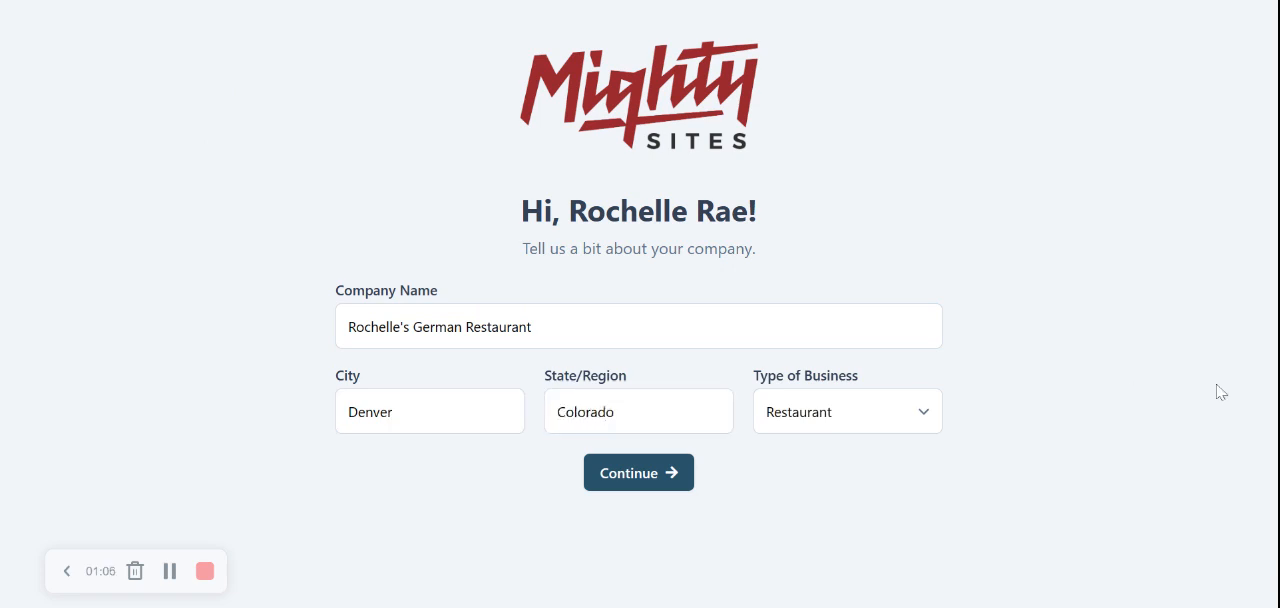
left_click(845, 420)
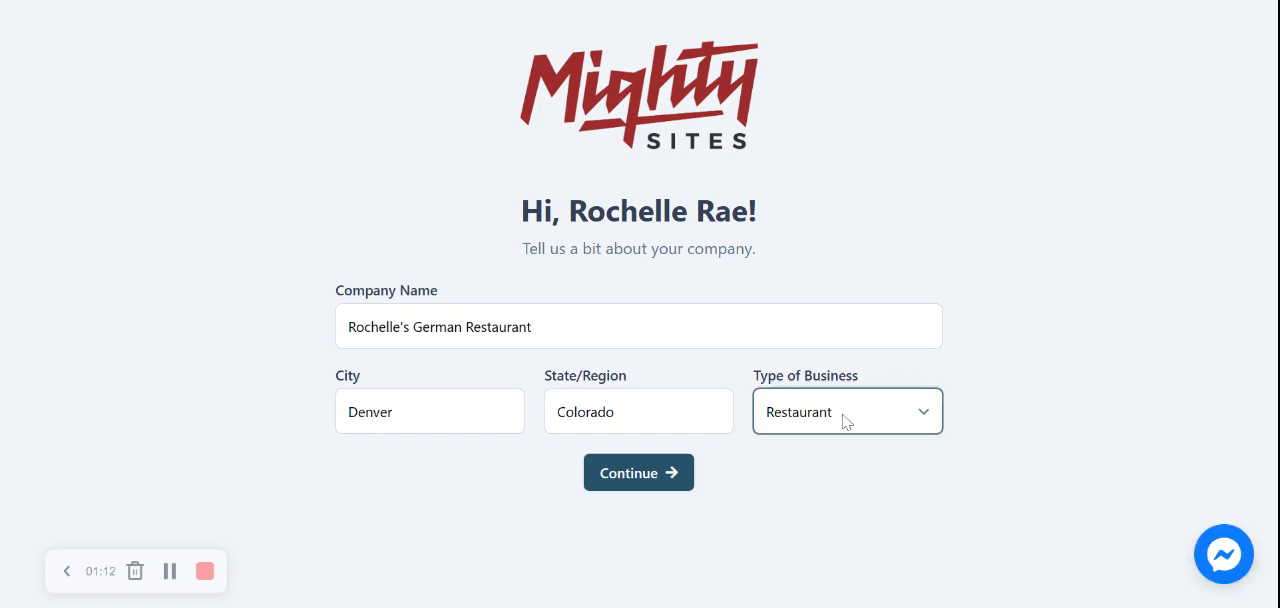
left_click(630, 473)
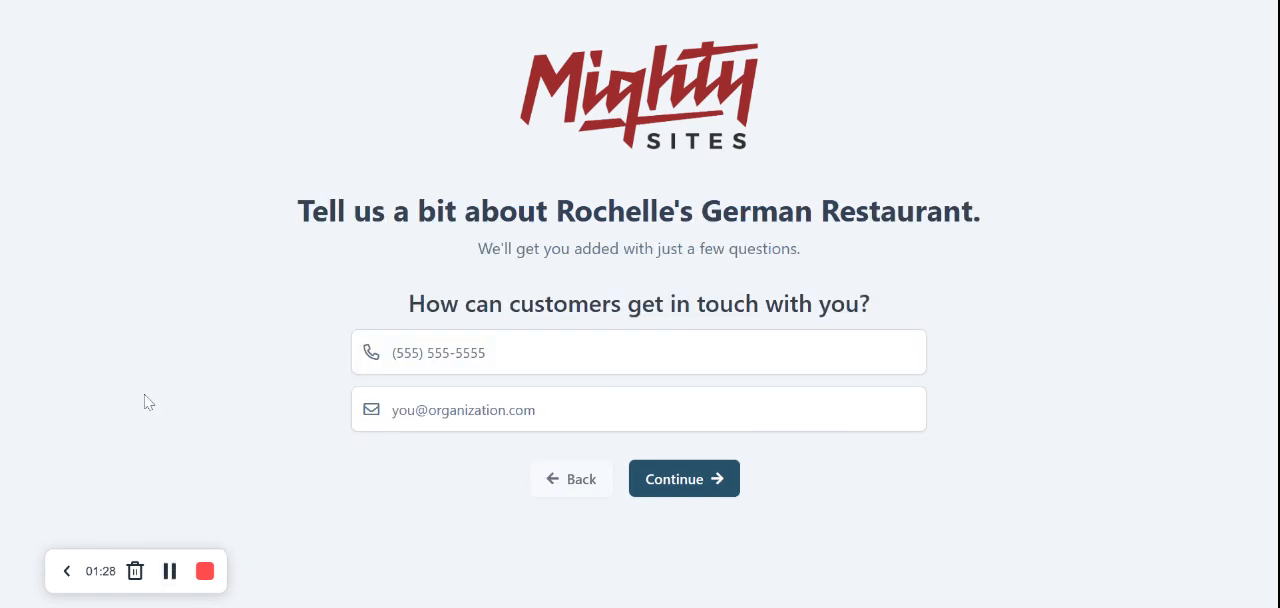
Enter the restaurant's phone number and contact e-mail, and continue to the business address form
left_click(430, 353)
type("565-4843")
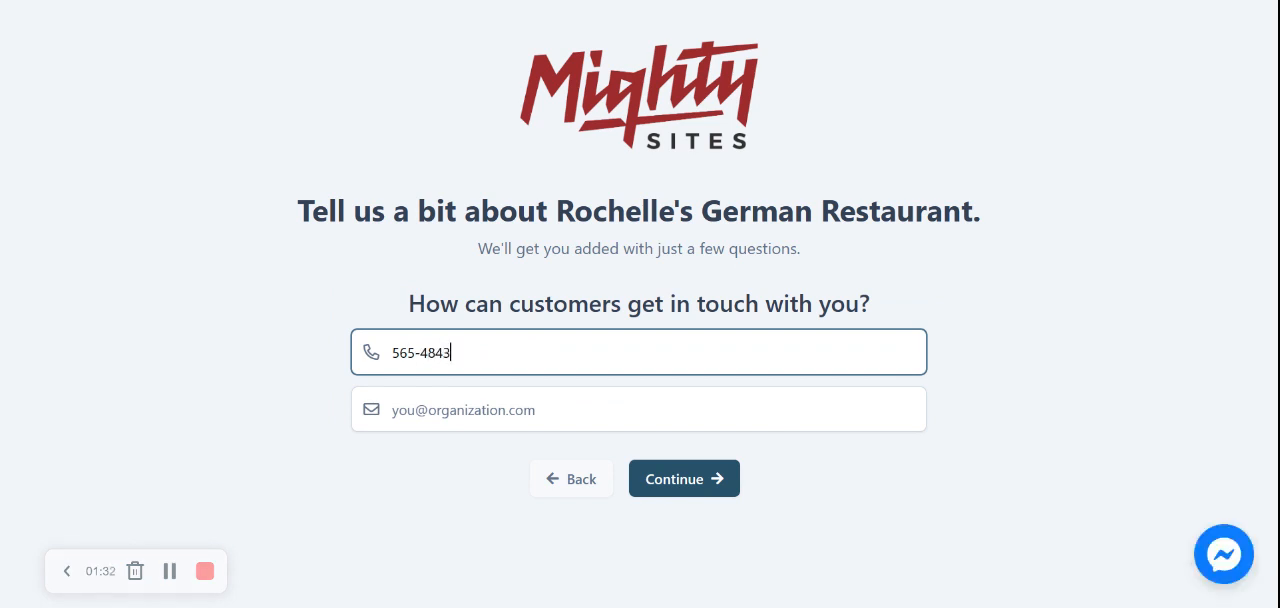
key("Tab")
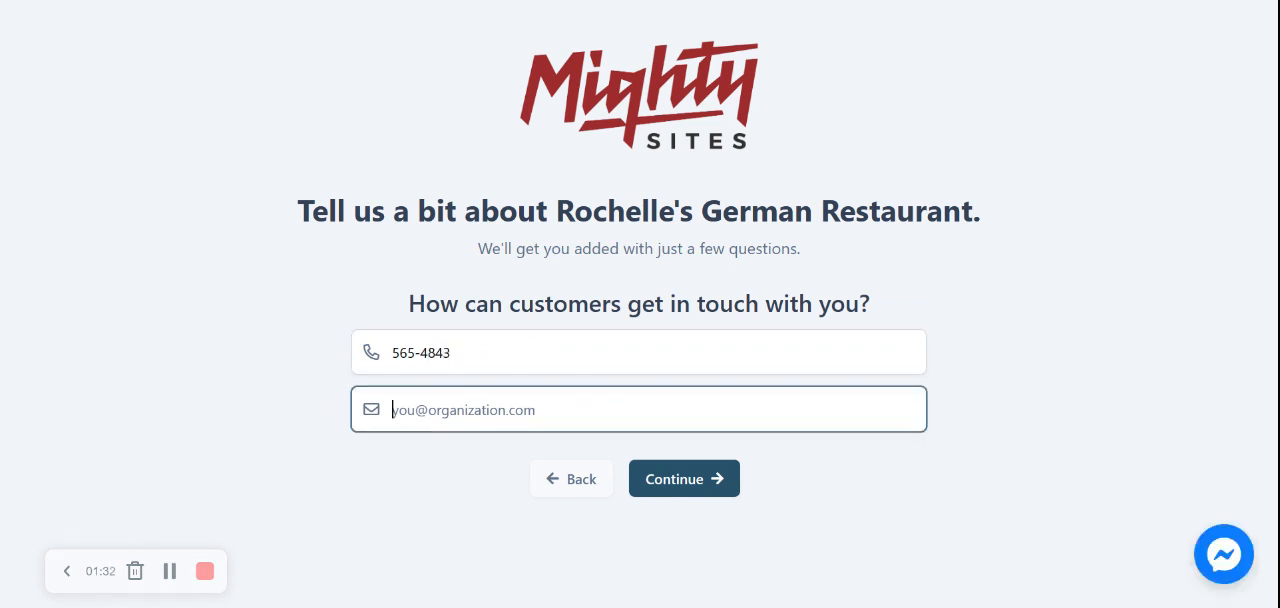
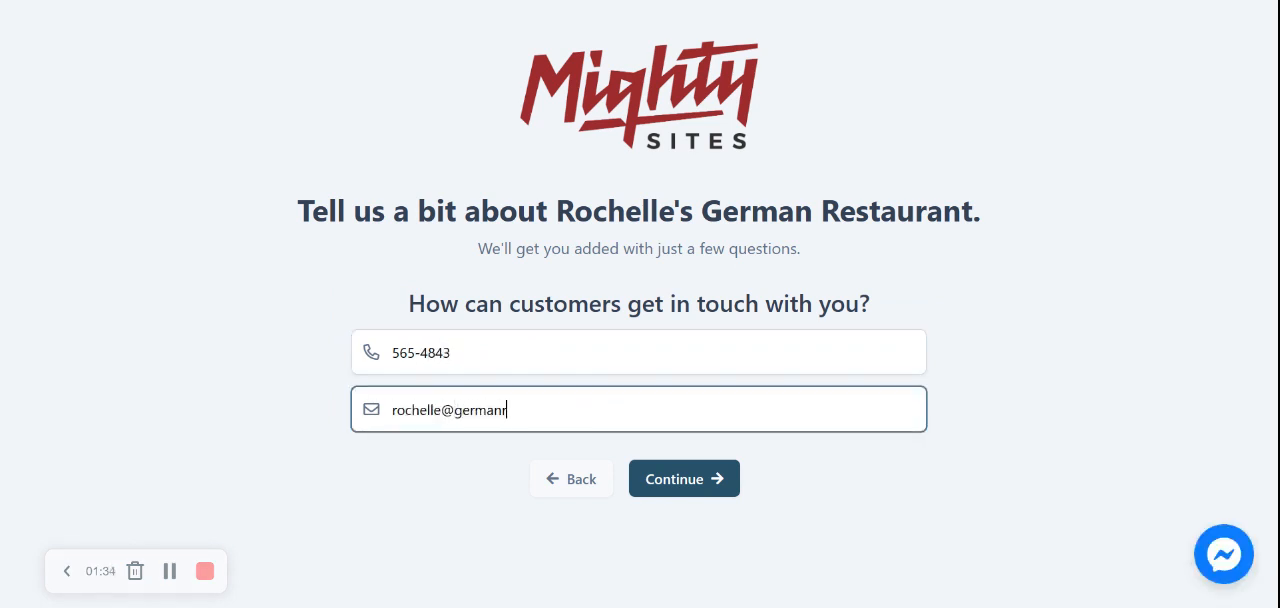
left_click(677, 471)
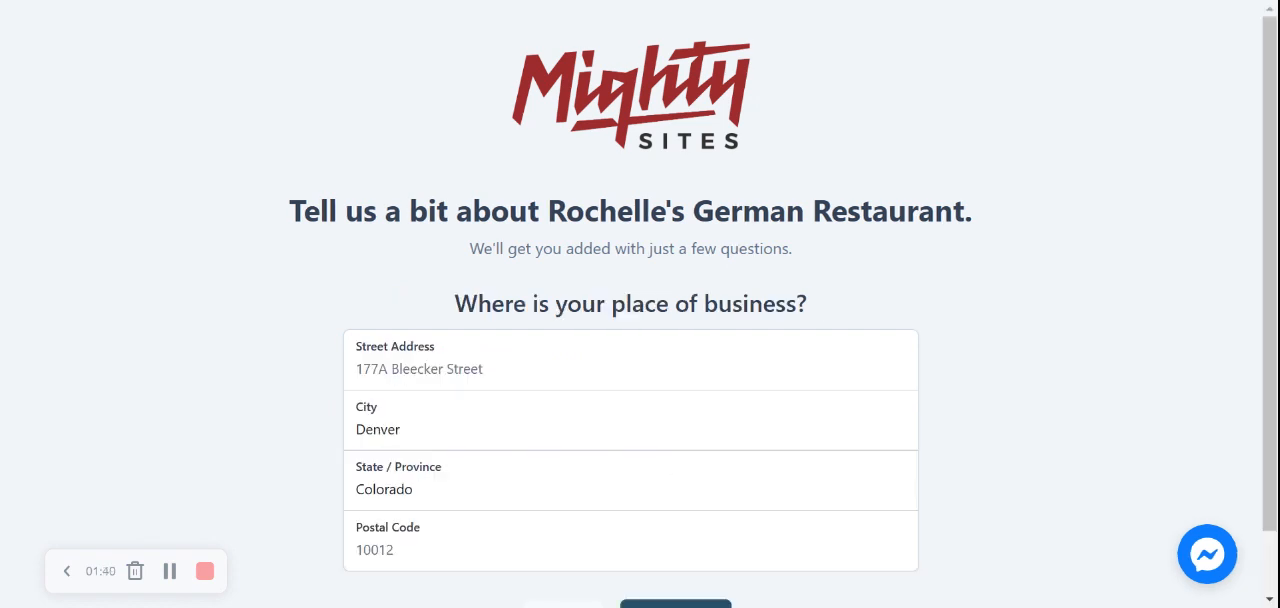
Fill in the restaurant's street address and postal code, and continue to the opening hours setup
left_click(420, 369)
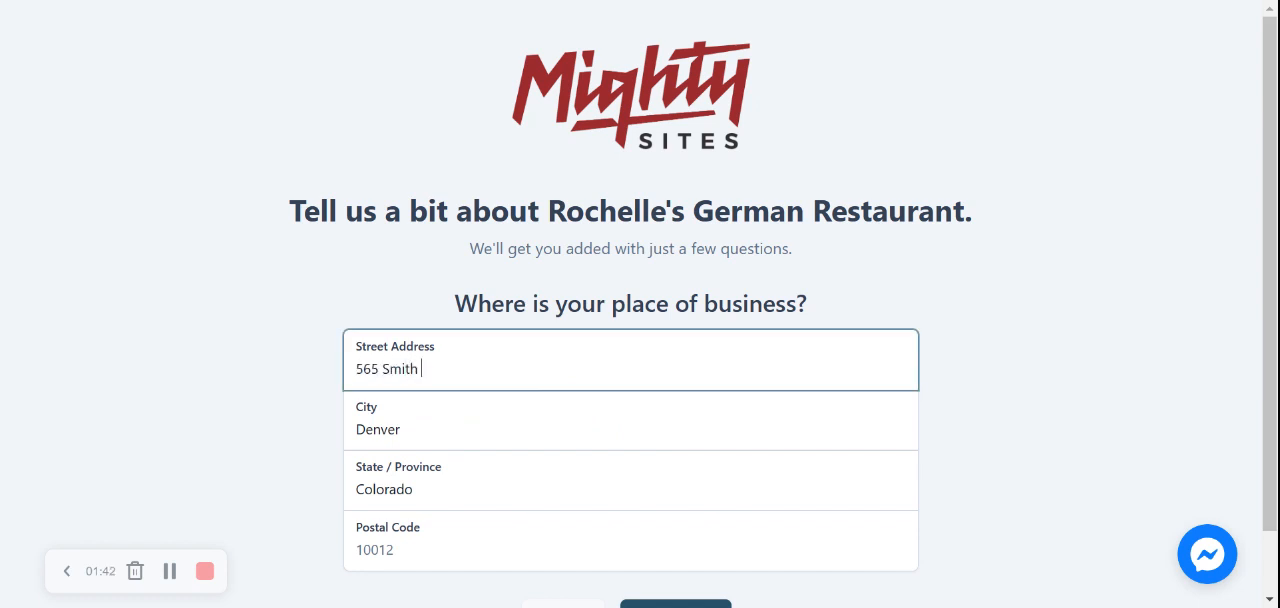
key("Tab")
key("Tab")
key("Tab")
type("50664")
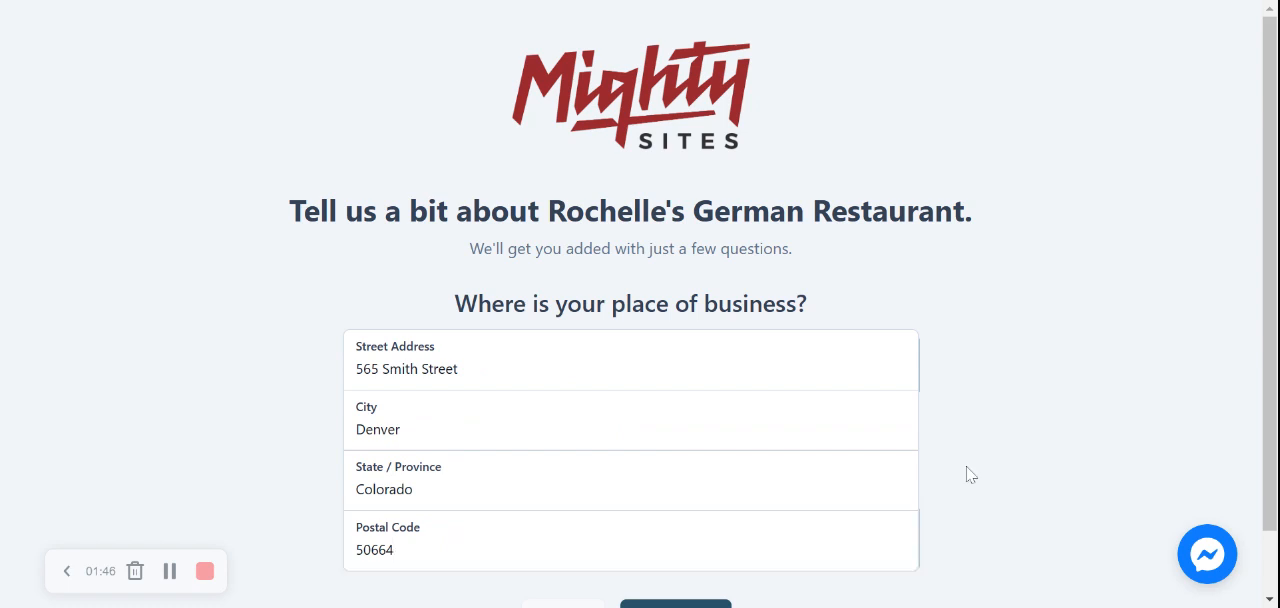
scroll(966, 474, "down", 1)
left_click(703, 546)
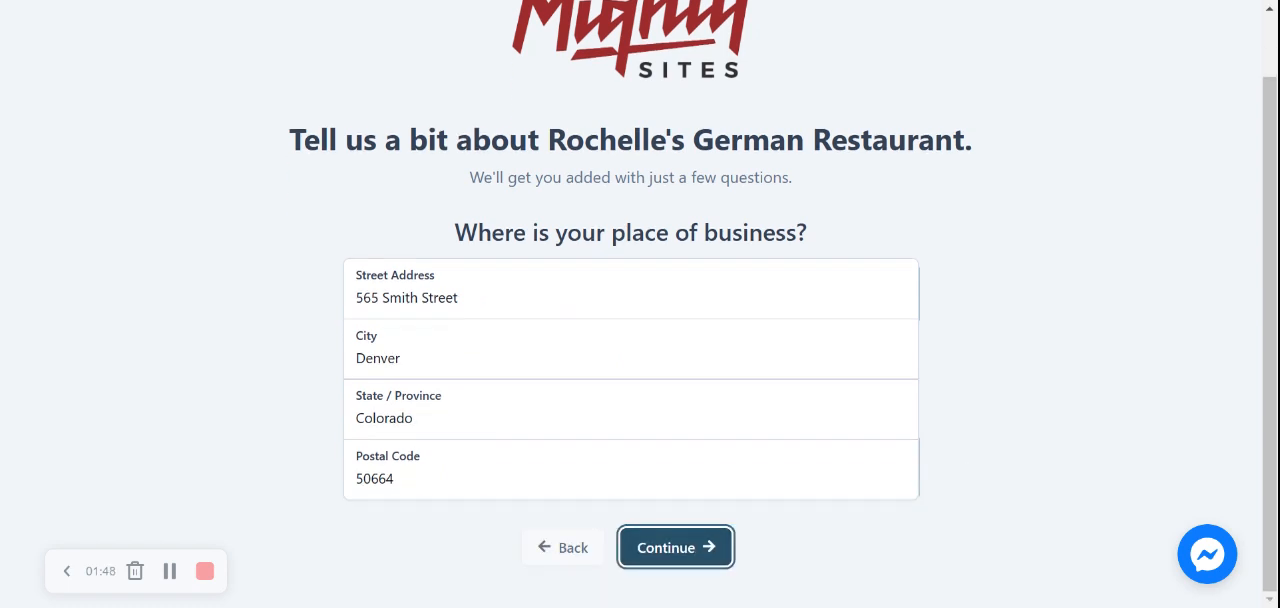
Set Monday's opening hours from 11:00 AM to 9:30 PM
scroll(640, 350, "down", 2)
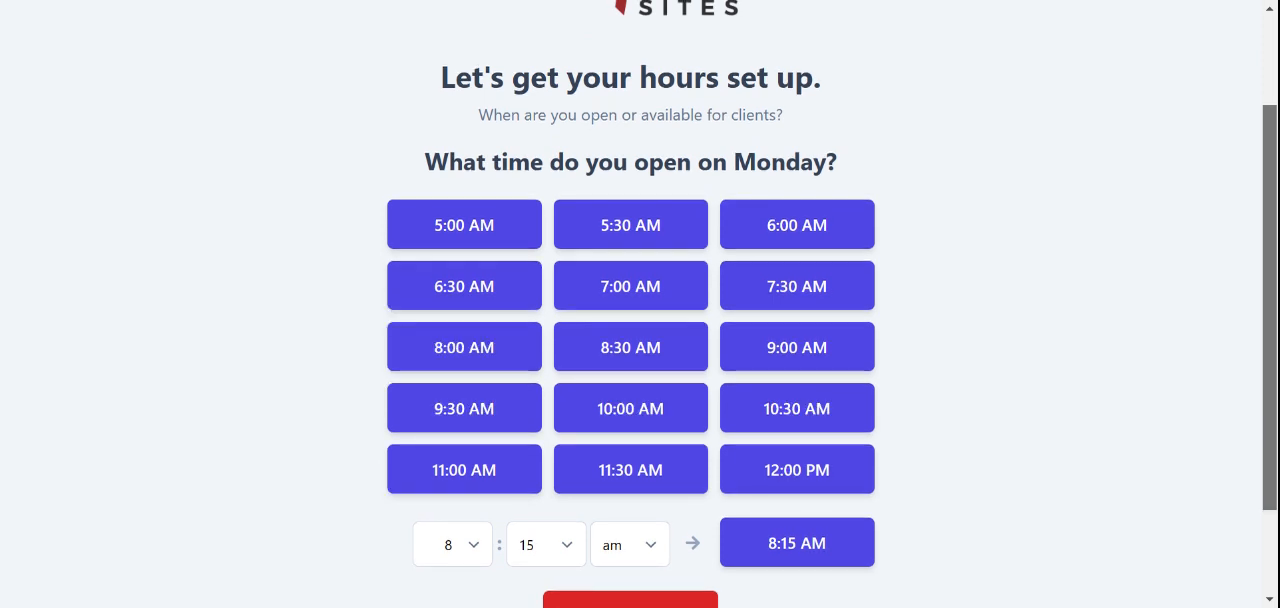
left_click(496, 469)
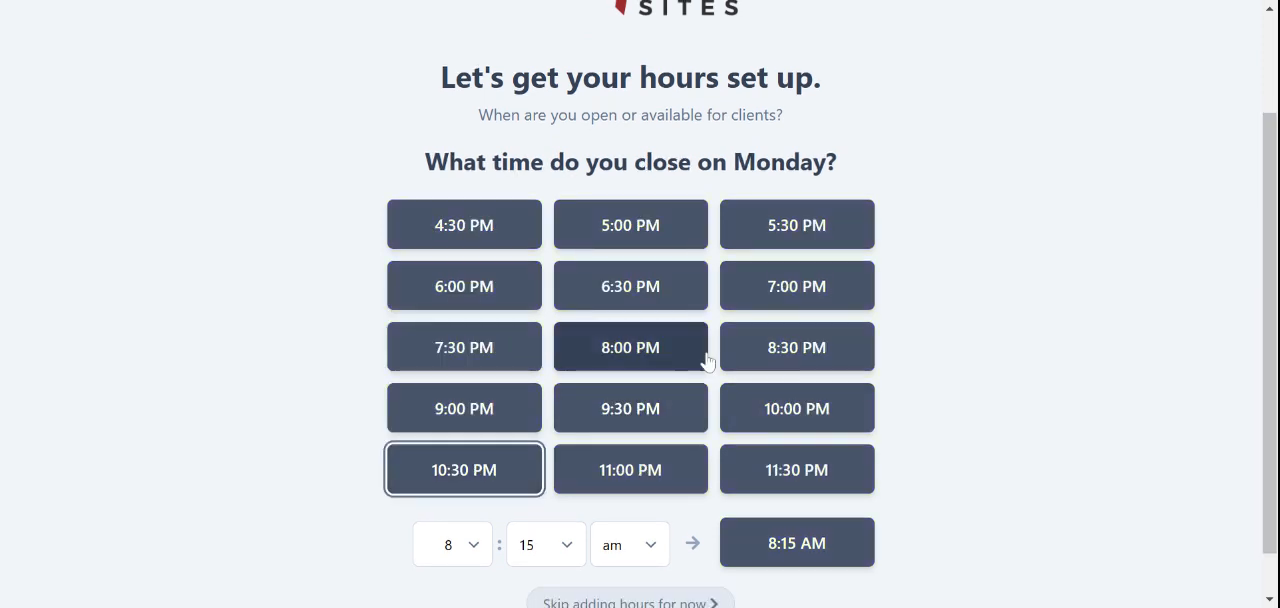
left_click(670, 420)
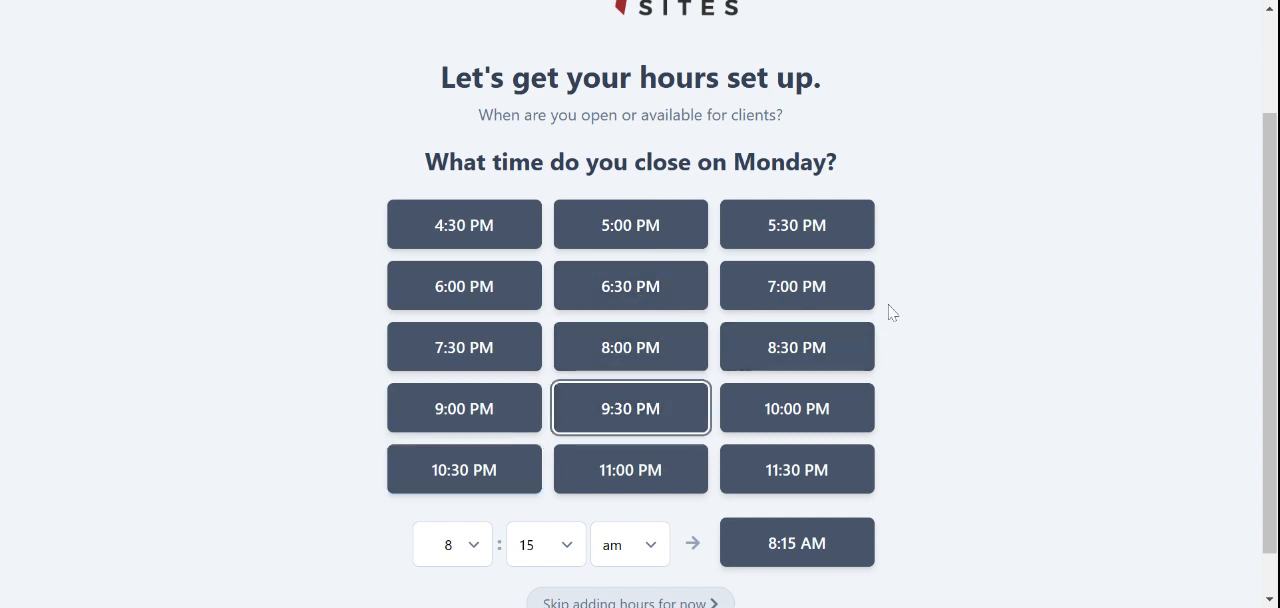
Apply the same hours to every day from Tuesday through Sunday, and continue to the review page
left_click(624, 278)
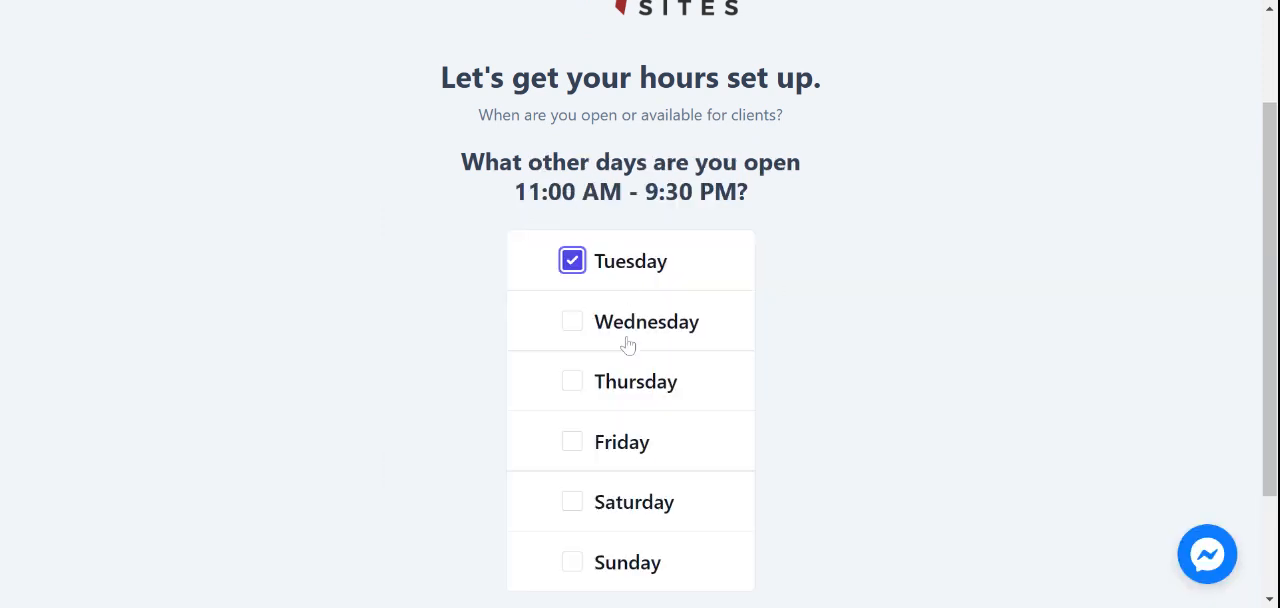
left_click(631, 344)
left_click(640, 400)
left_click(640, 438)
left_click(645, 500)
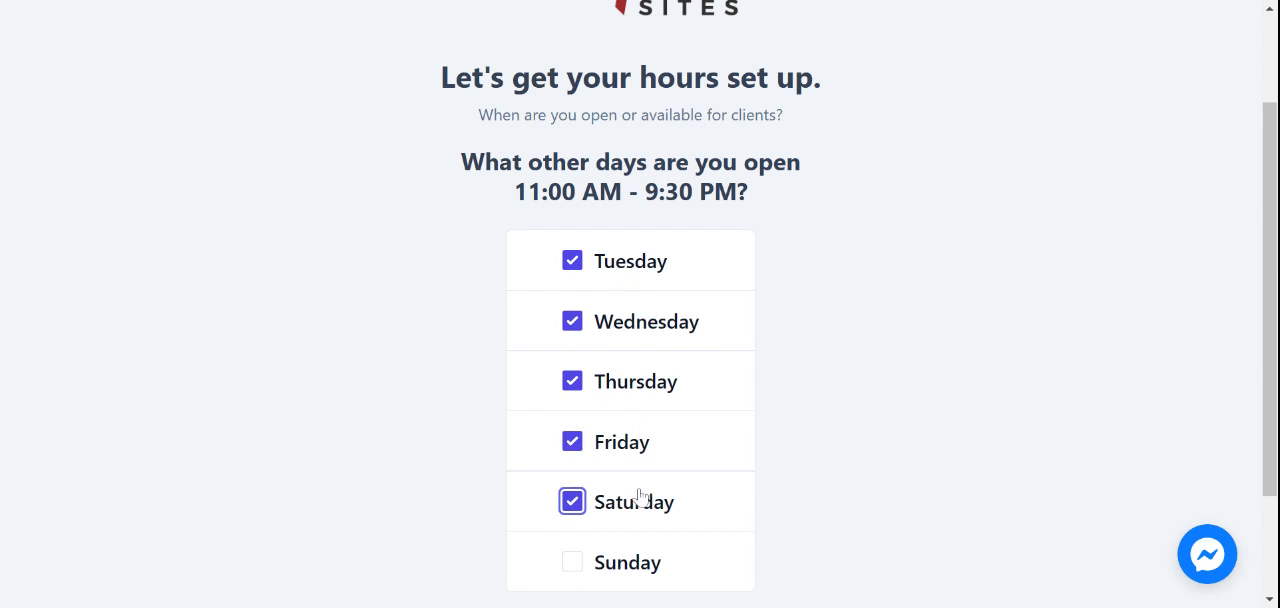
left_click(645, 572)
scroll(652, 470, "down", 2)
left_click(648, 491)
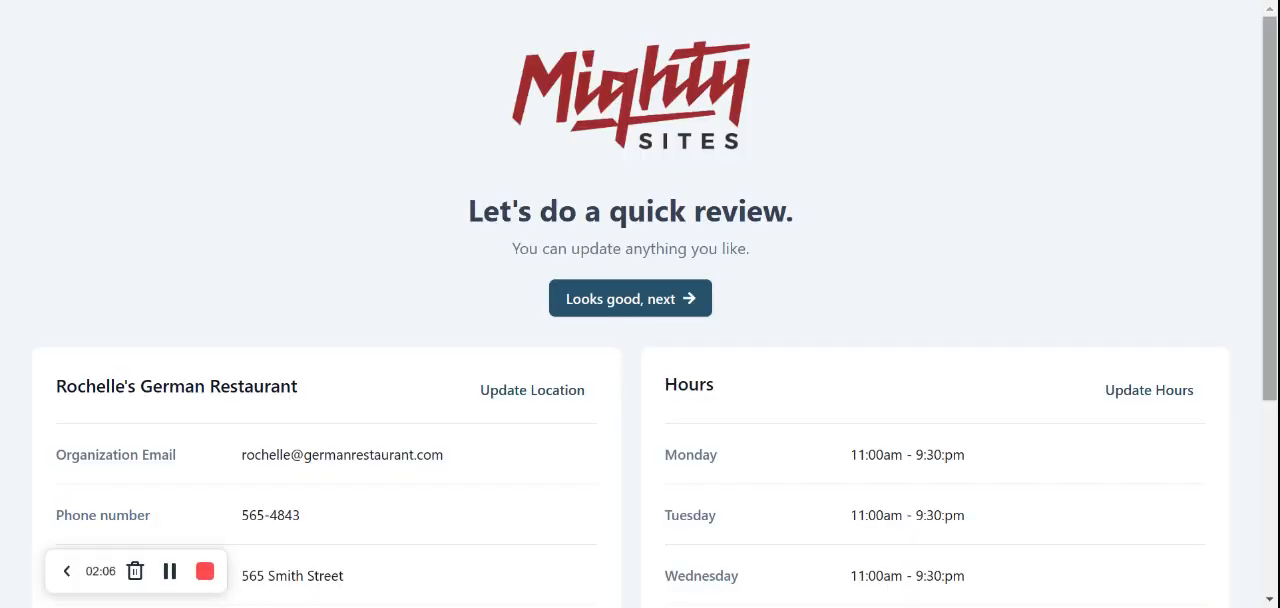
Review the restaurant's location details and opening hours, and accept them to generate the website
scroll(573, 355, "down", 3)
scroll(573, 355, "up", 1)
scroll(630, 304, "up", 1)
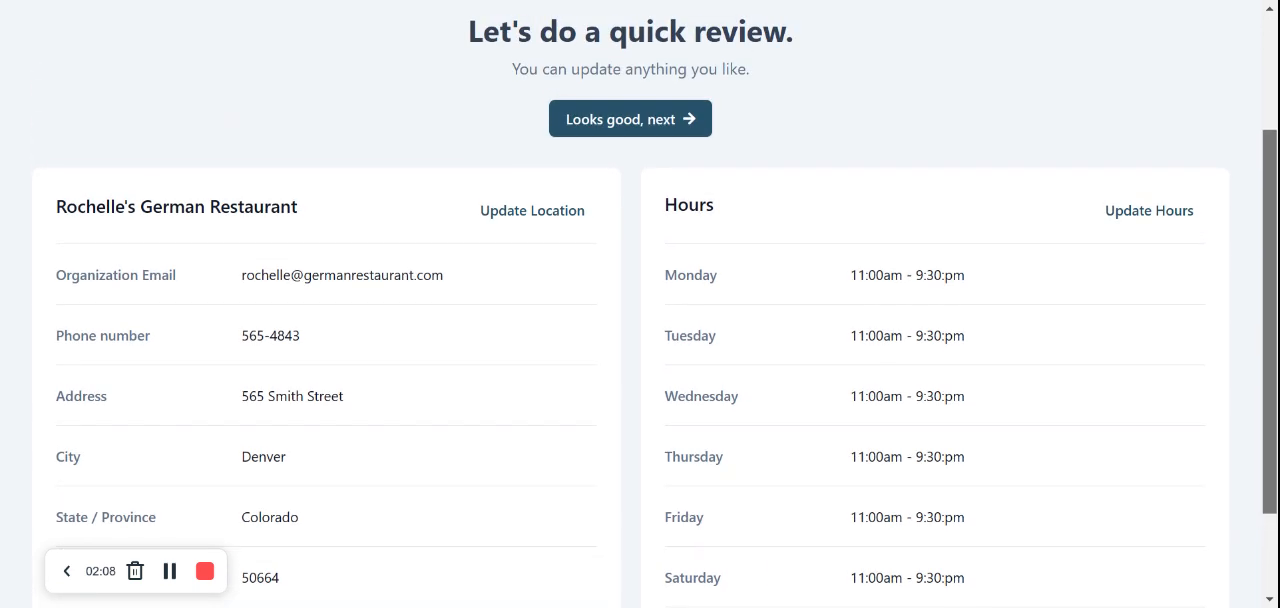
scroll(630, 304, "down", 1)
scroll(630, 304, "up", 1)
scroll(1028, 257, "up", 1)
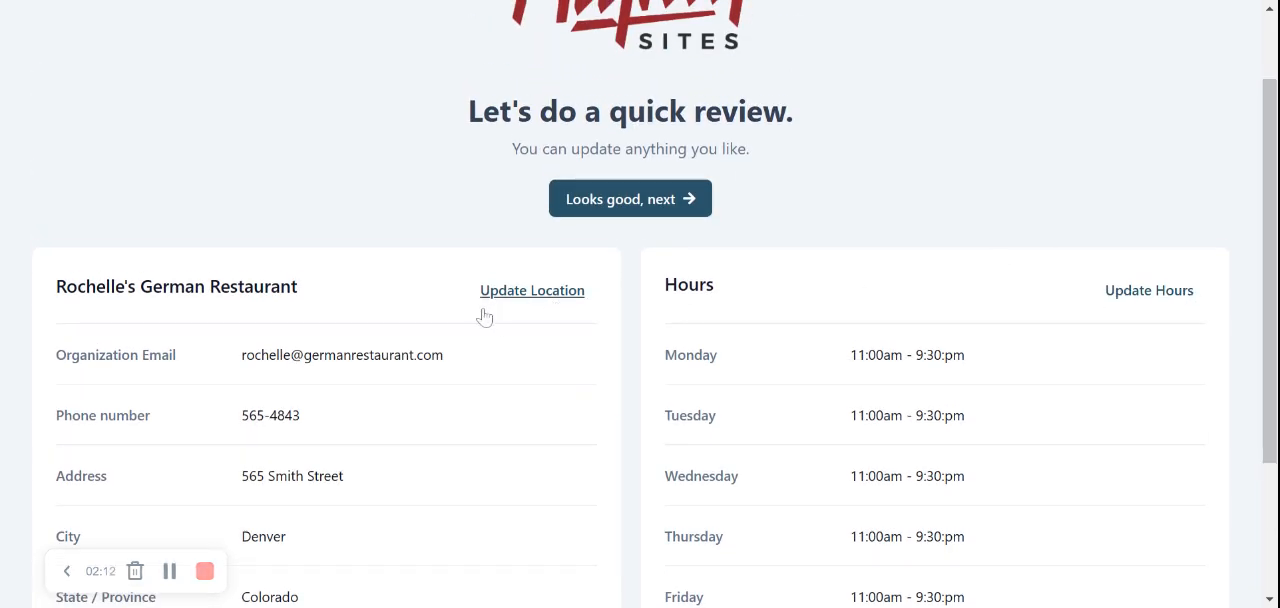
left_click(629, 212)
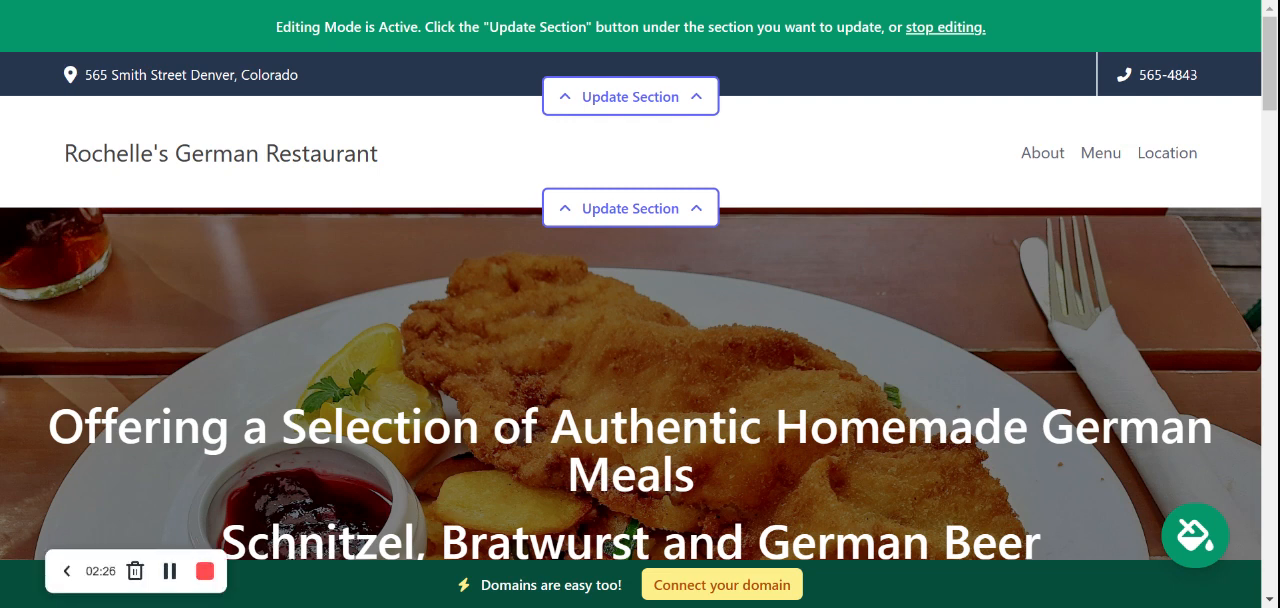
Review the generated homepage from the hero banner through the opening hours, food introduction and About Us text to the footer
scroll(630, 300, "down", 6)
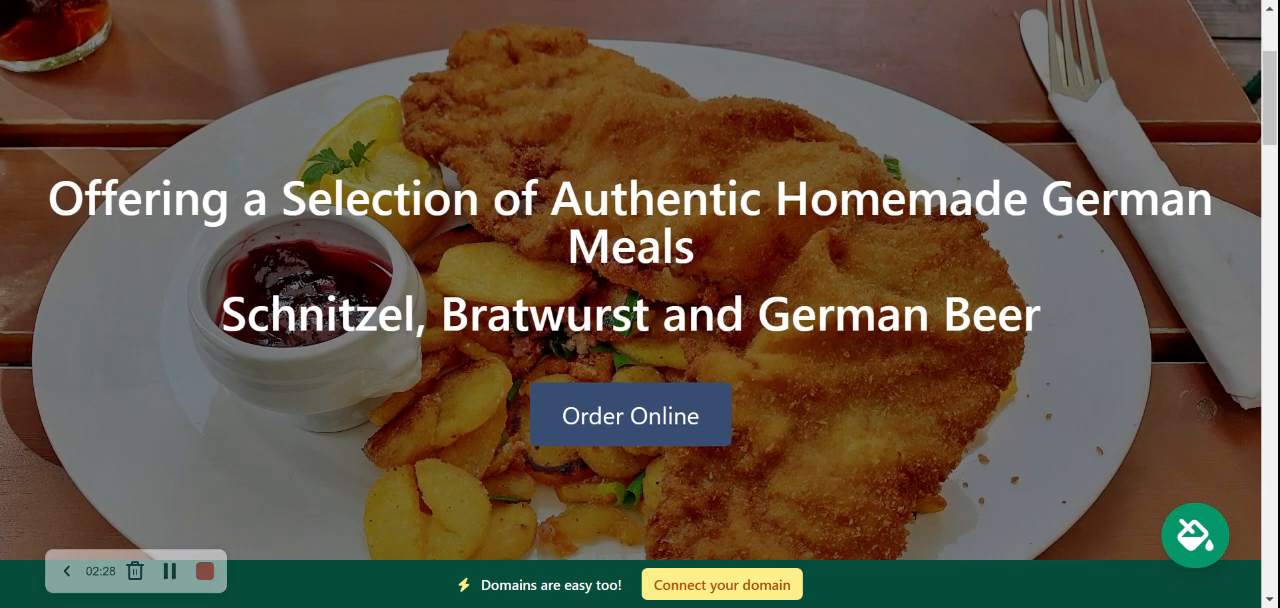
scroll(630, 300, "down", 9)
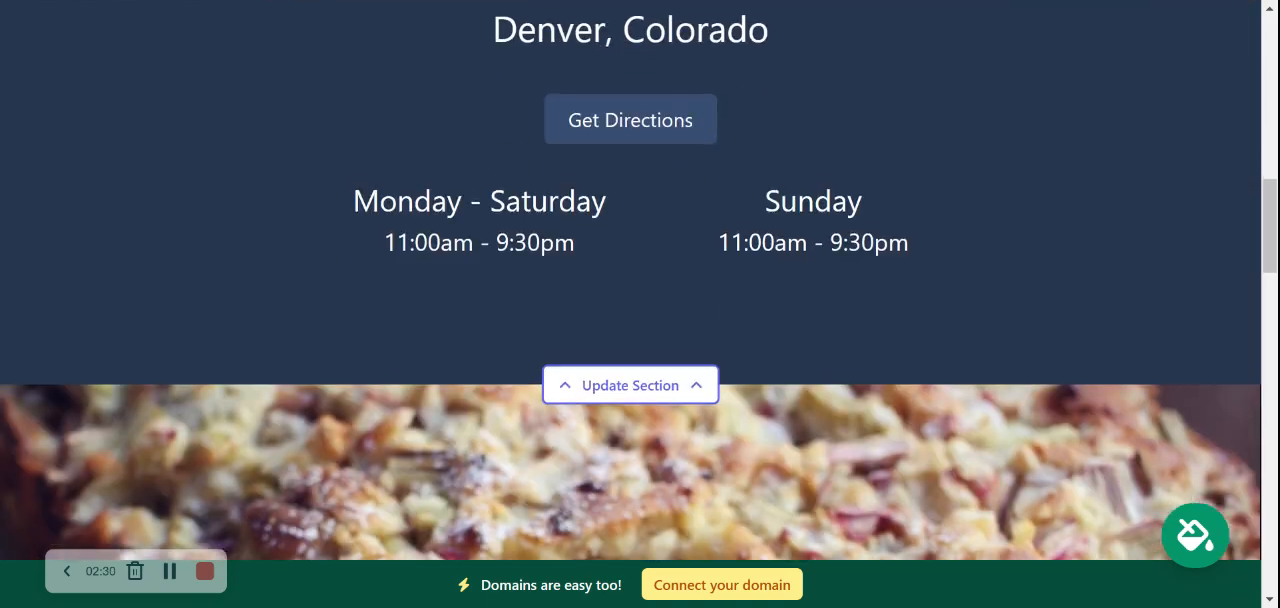
scroll(630, 300, "down", 6)
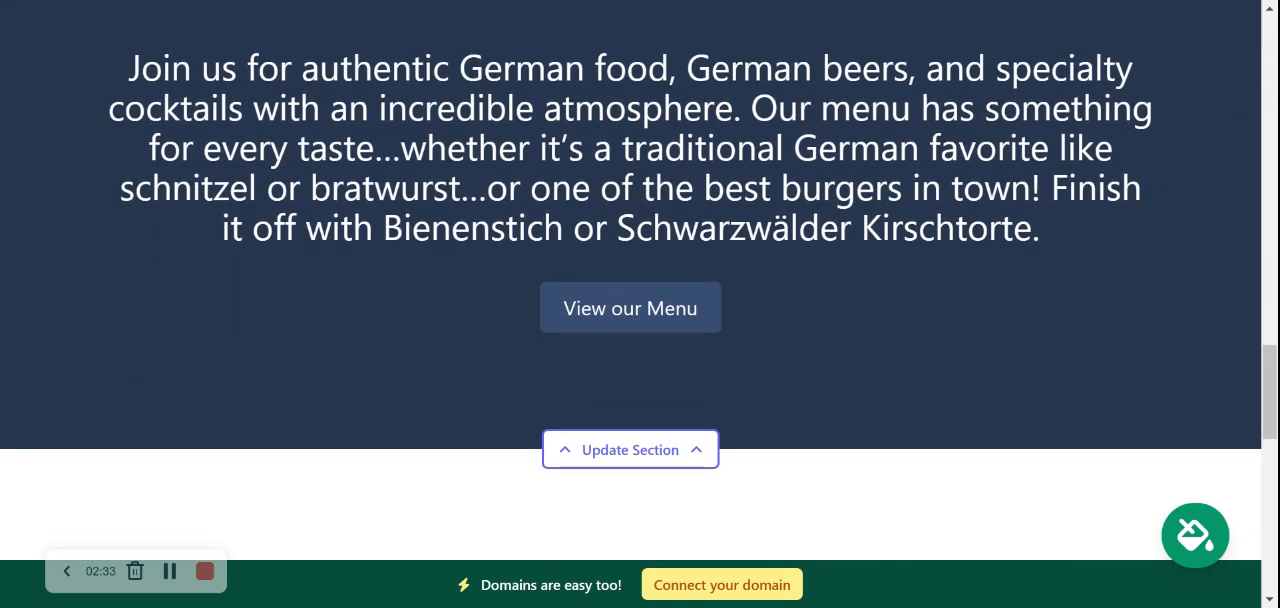
left_click_drag(128, 62, 903, 228)
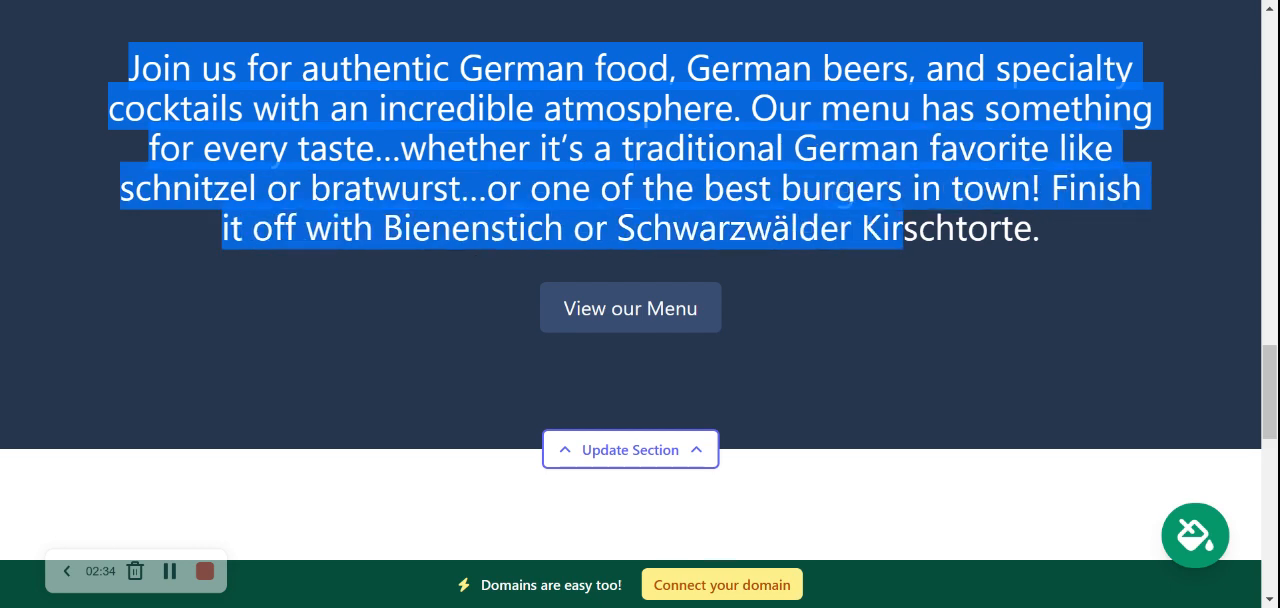
left_click(903, 228)
scroll(710, 315, "down", 5)
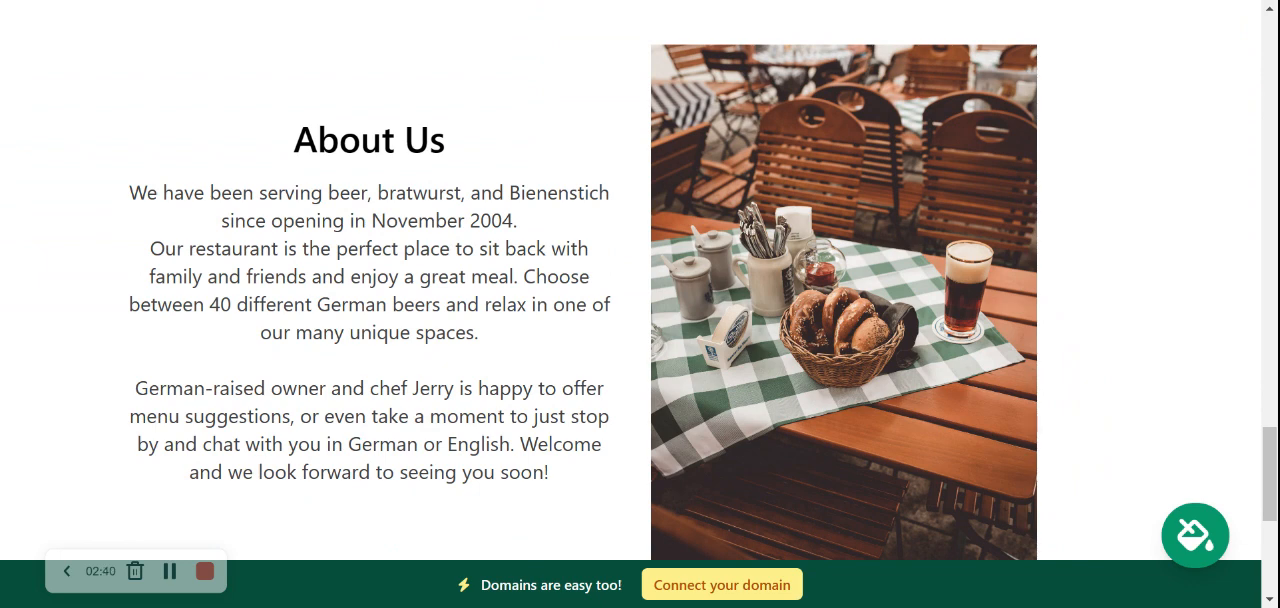
left_click_drag(116, 207, 598, 507)
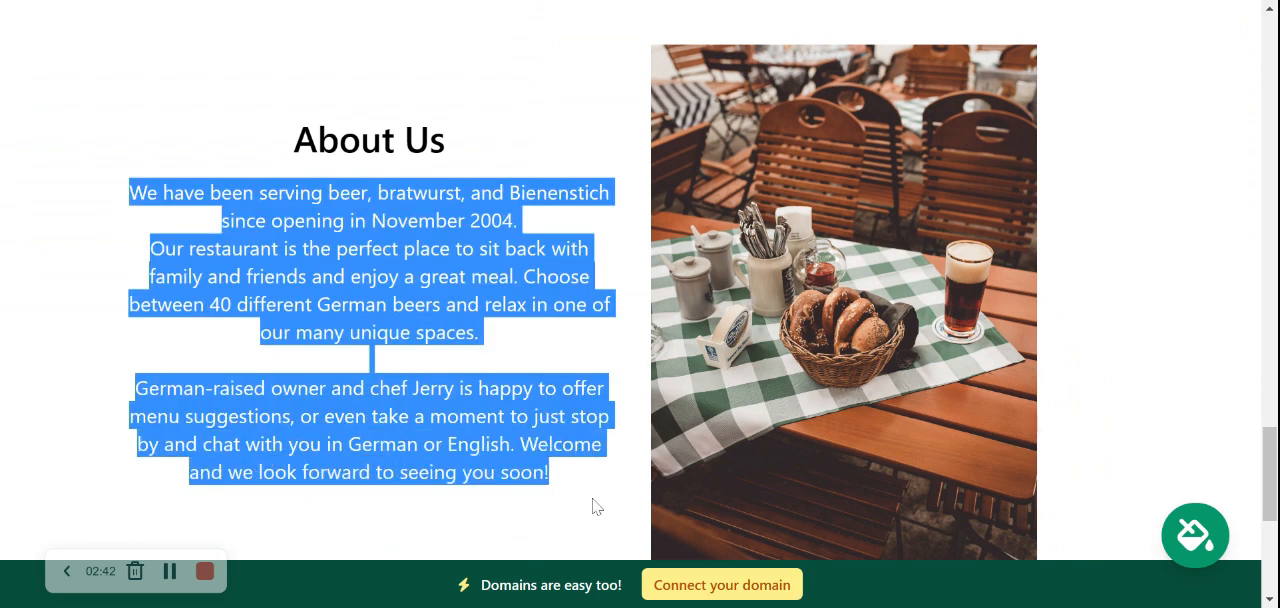
left_click(598, 507)
left_click_drag(120, 190, 629, 437)
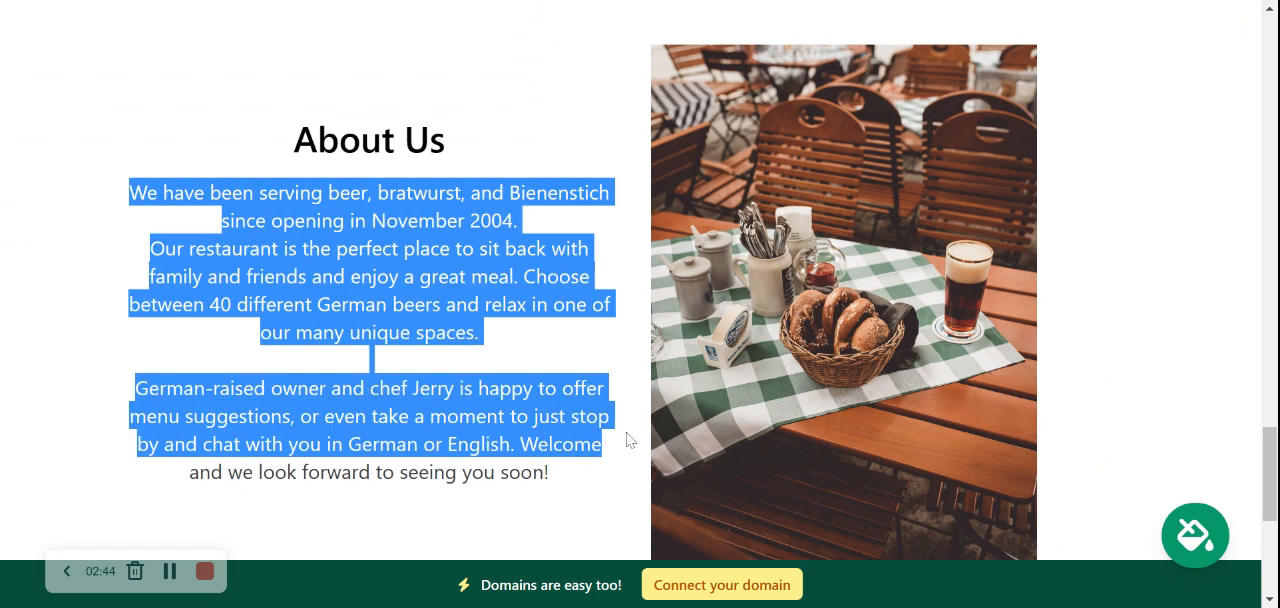
left_click(574, 491)
left_click_drag(574, 491, 66, 203)
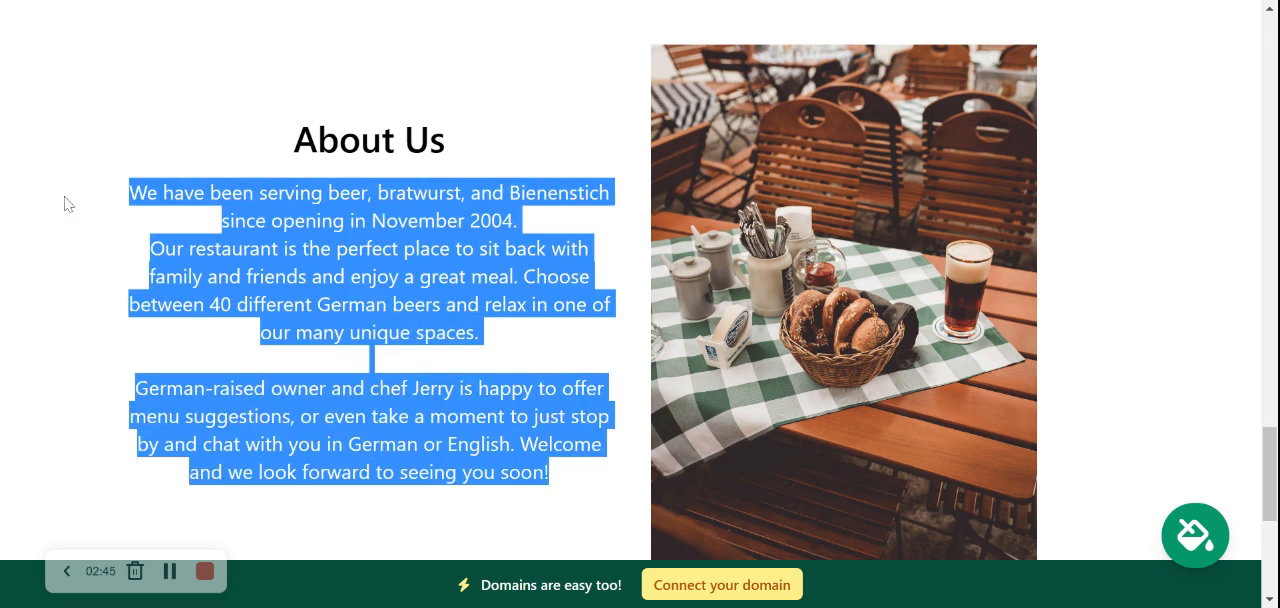
left_click(127, 228)
scroll(127, 228, "down", 5)
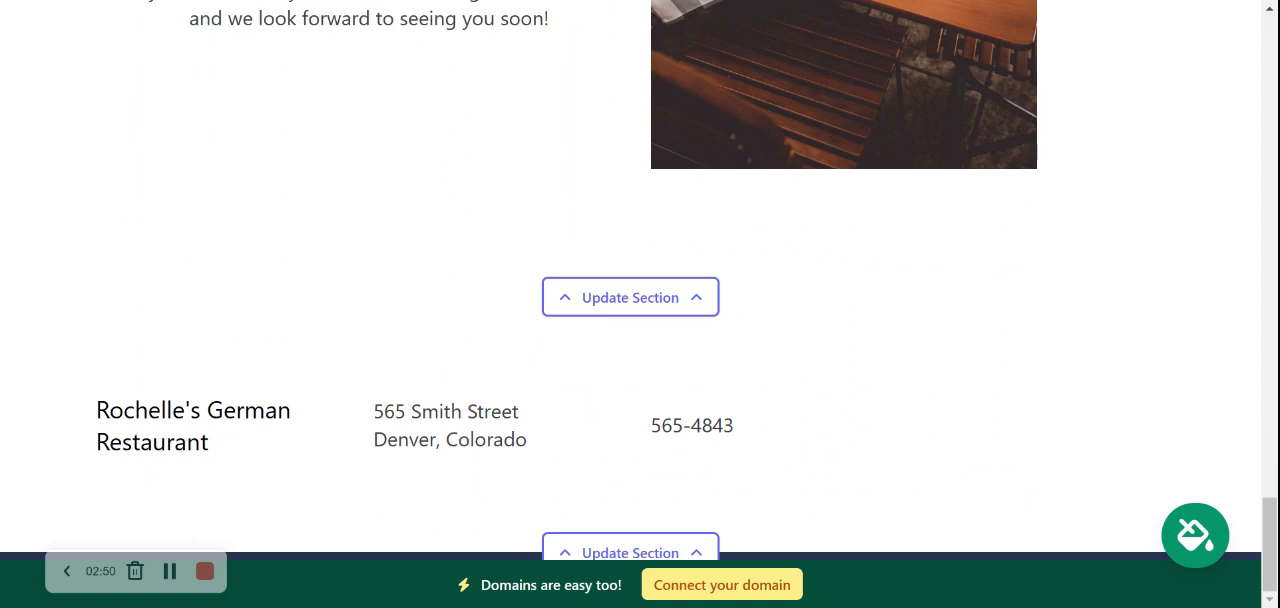
scroll(640, 300, "up", 7)
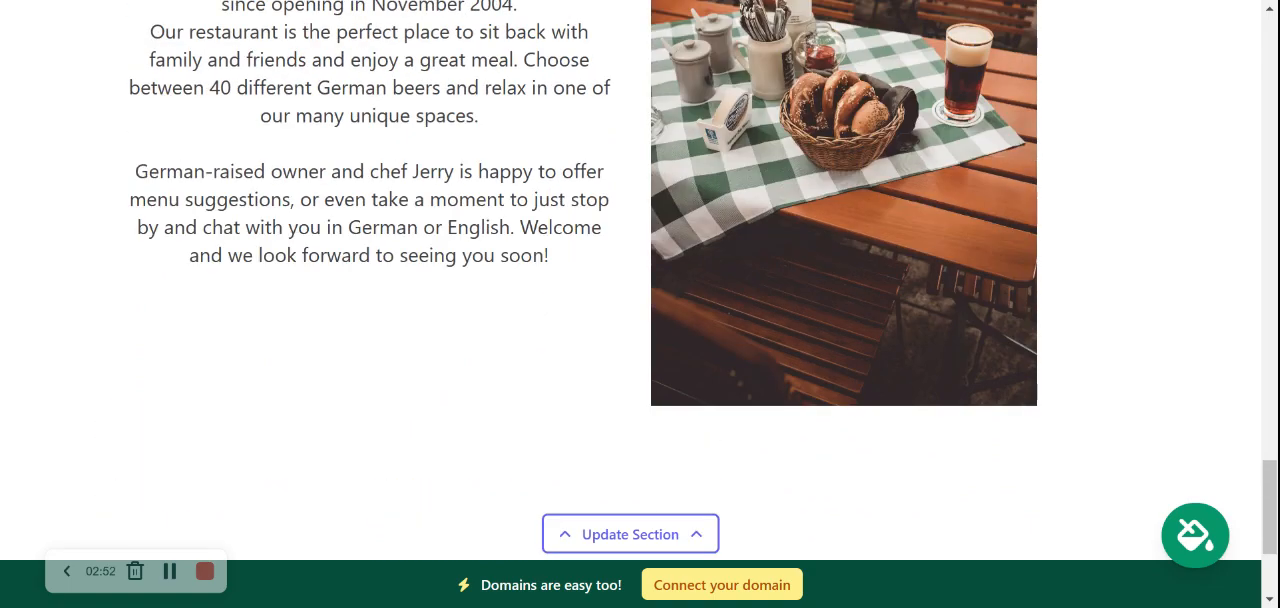
scroll(640, 300, "up", 8)
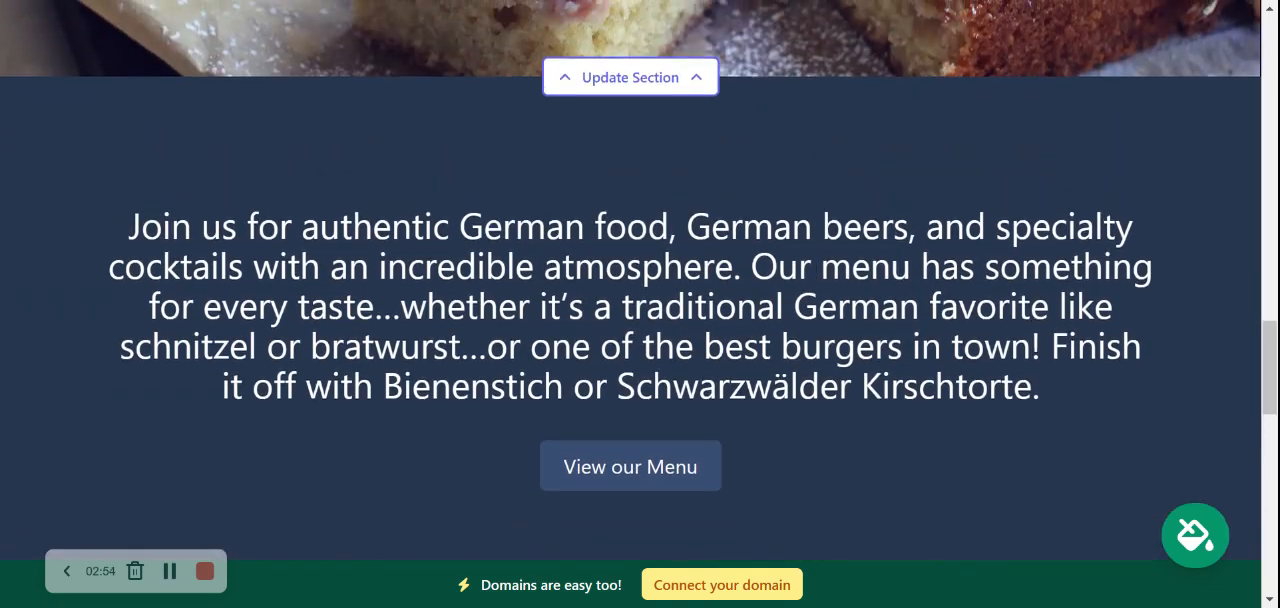
scroll(640, 300, "up", 10)
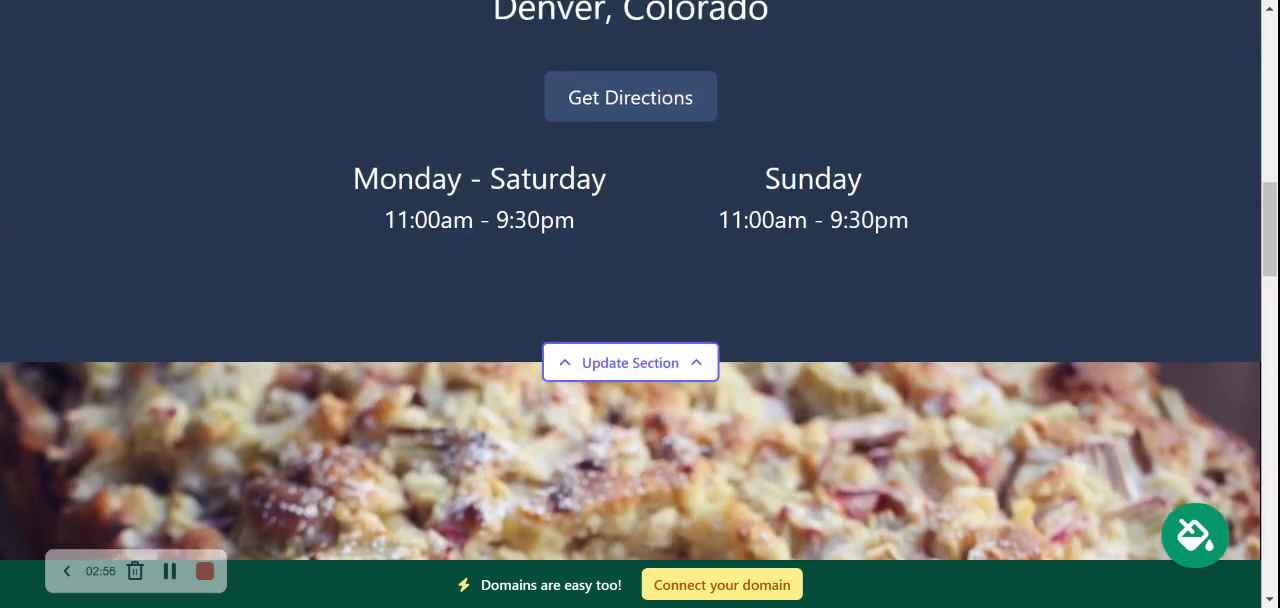
scroll(640, 300, "up", 8)
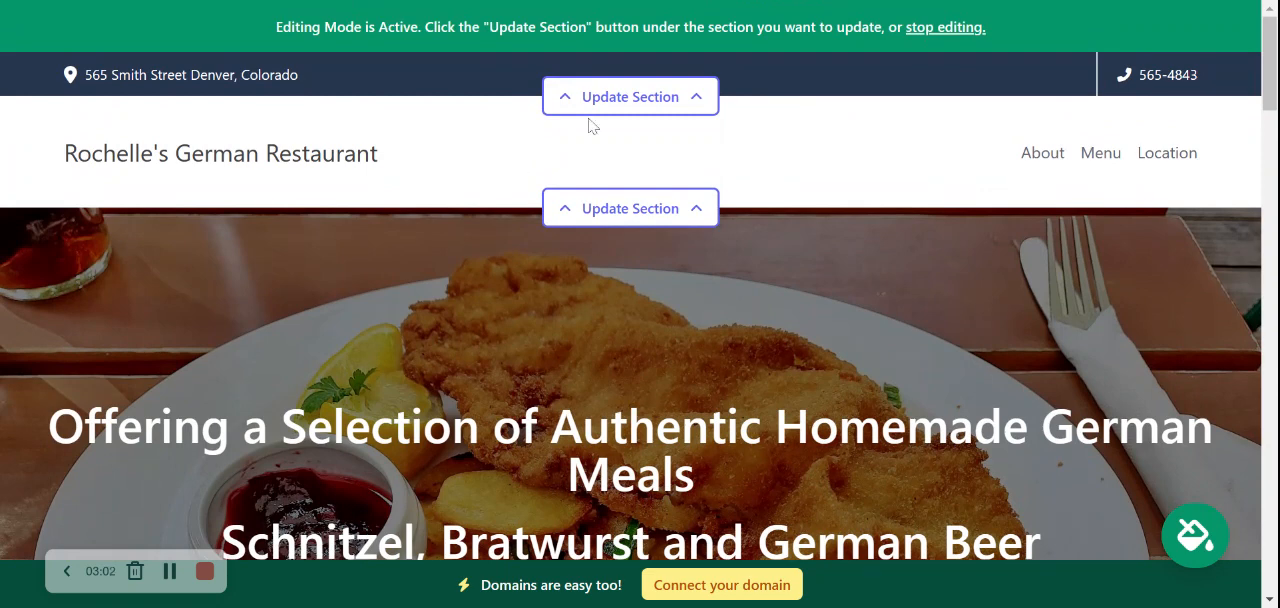
Show the organization's email on the site in the contact bar section and save the location details
left_click(651, 97)
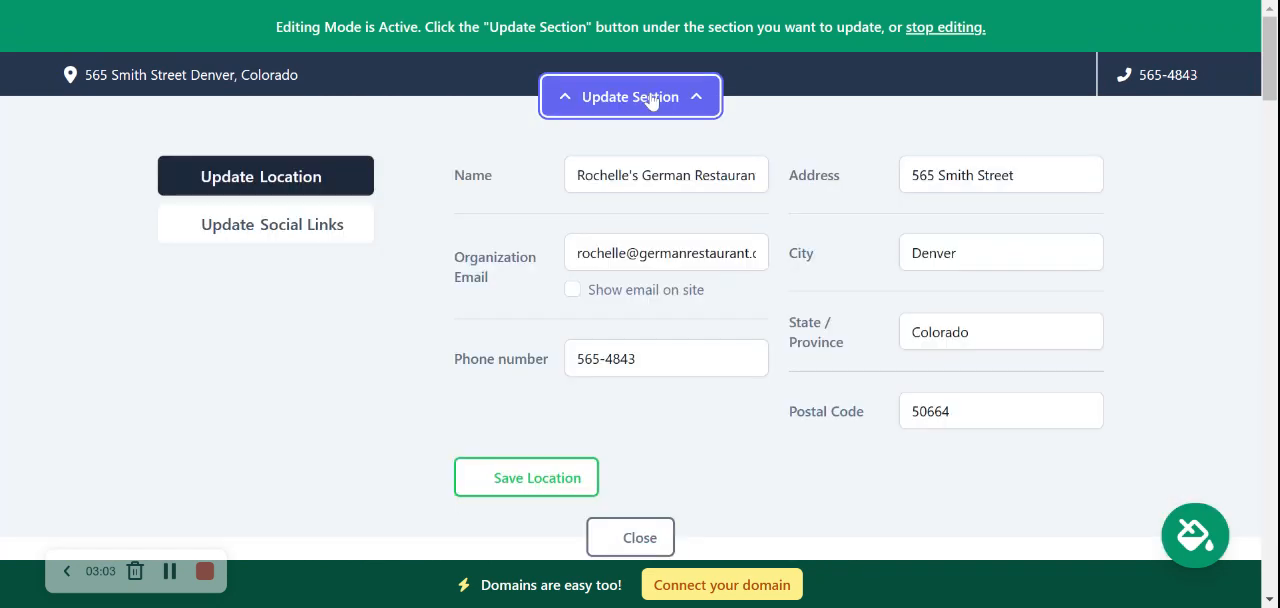
left_click(572, 289)
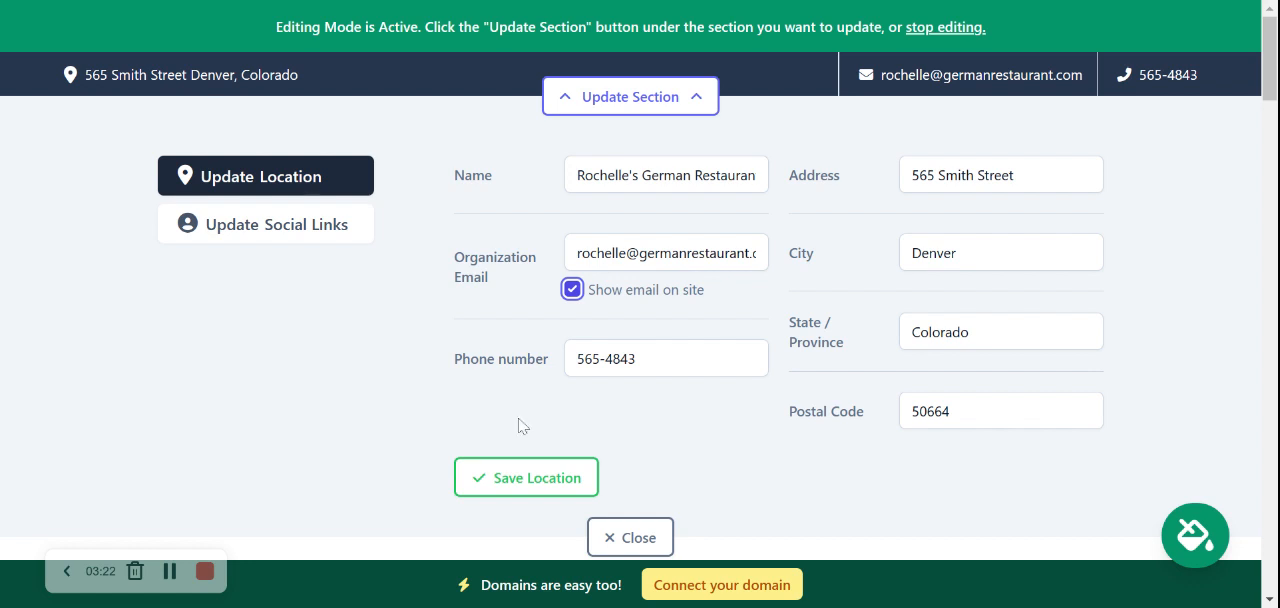
left_click(524, 478)
Enter mightysites as the Instagram account in the contact bar's social links
left_click(300, 228)
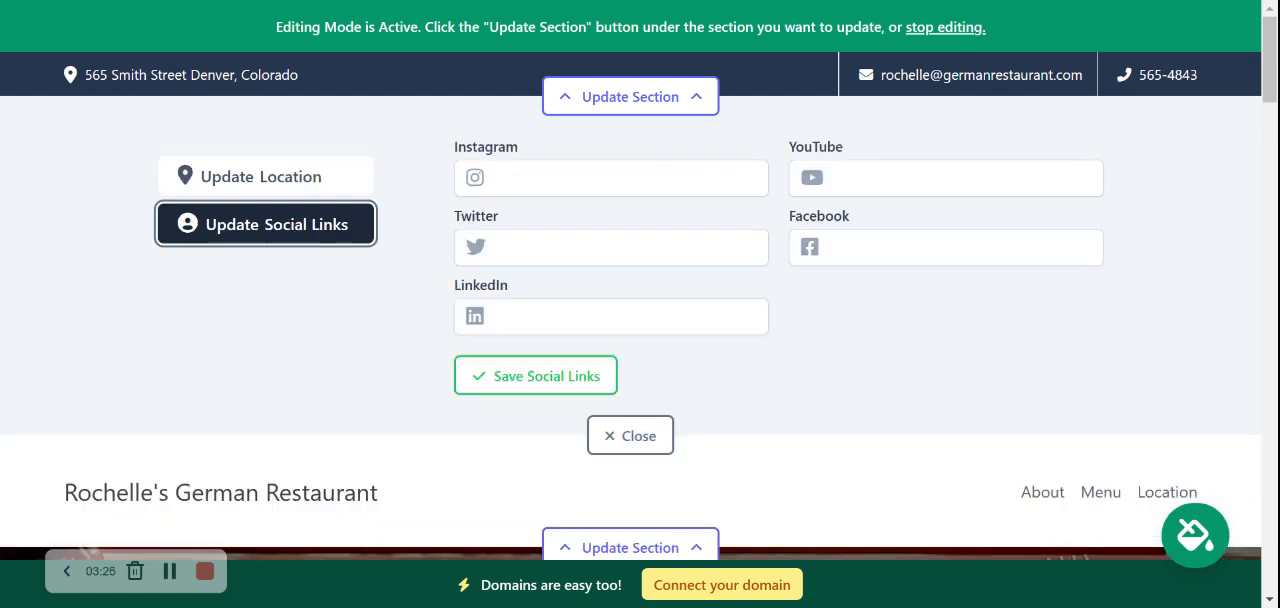
left_click(573, 179)
type("mihbyu")
key("BackSpace")
key("BackSpace")
key("BackSpace")
type("g")
key("BackSpace")
key("BackSpace")
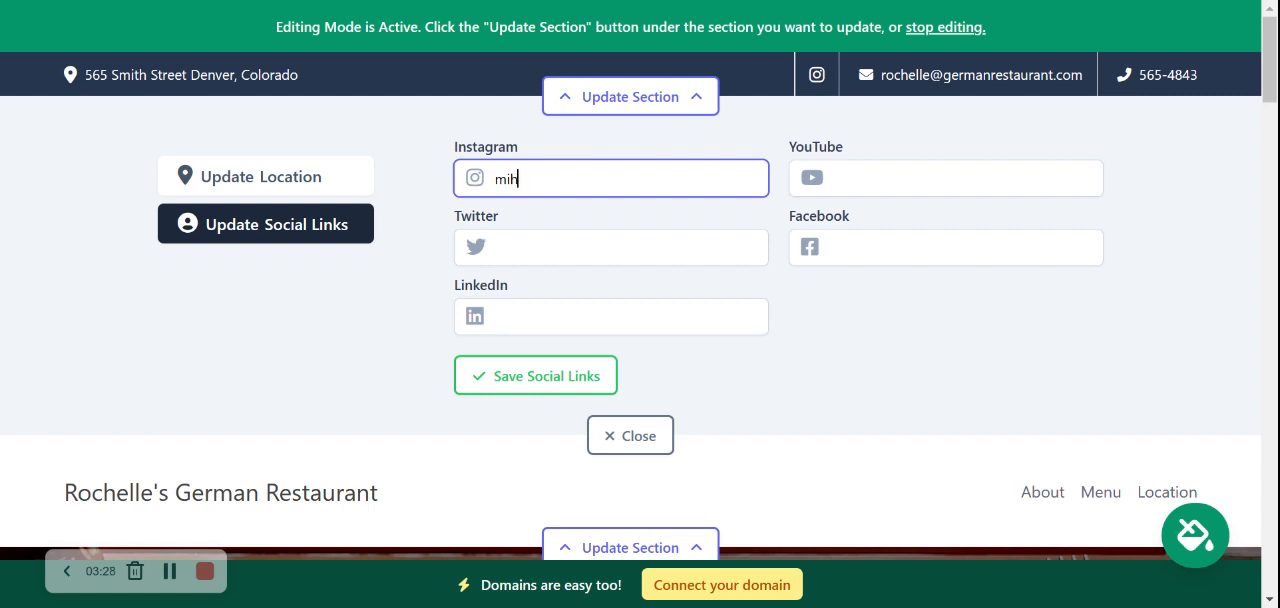
type("ghtysites")
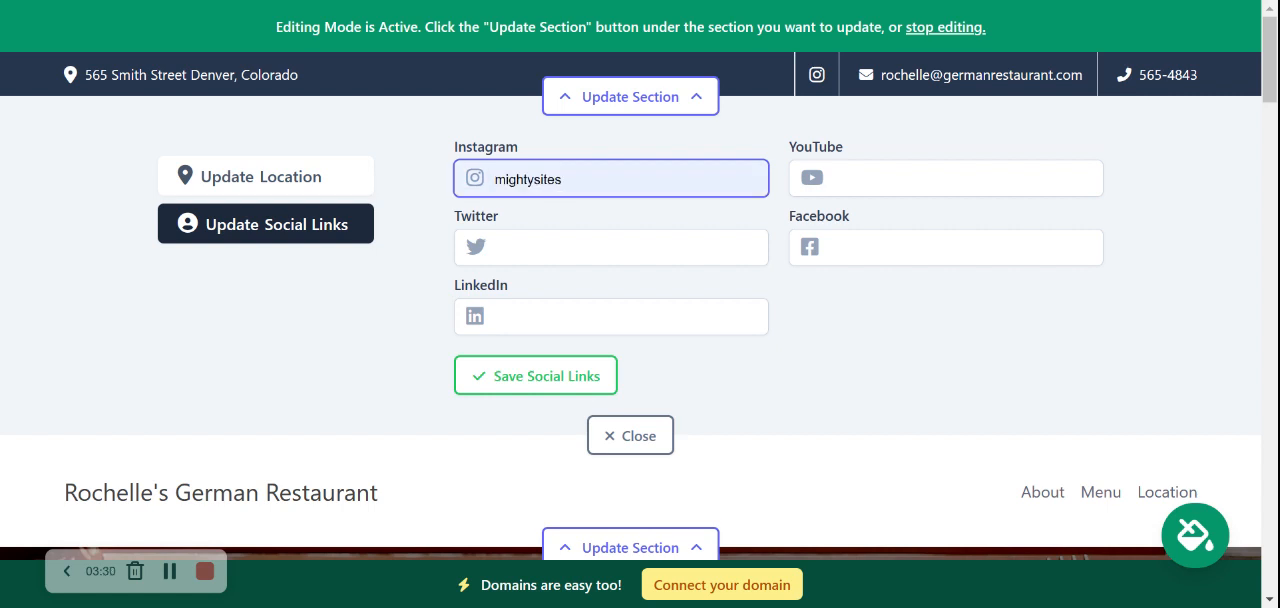
left_click(891, 292)
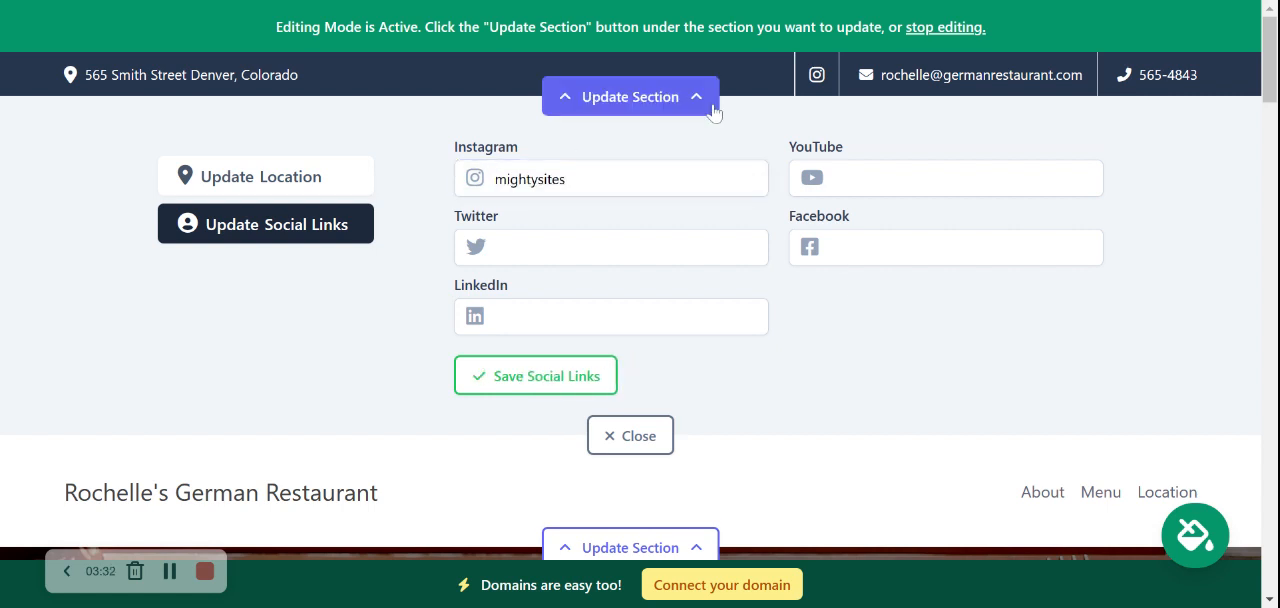
Enter mightysites_usa as the Twitter account and save the social links
left_click(611, 248)
type("mightysites_usa")
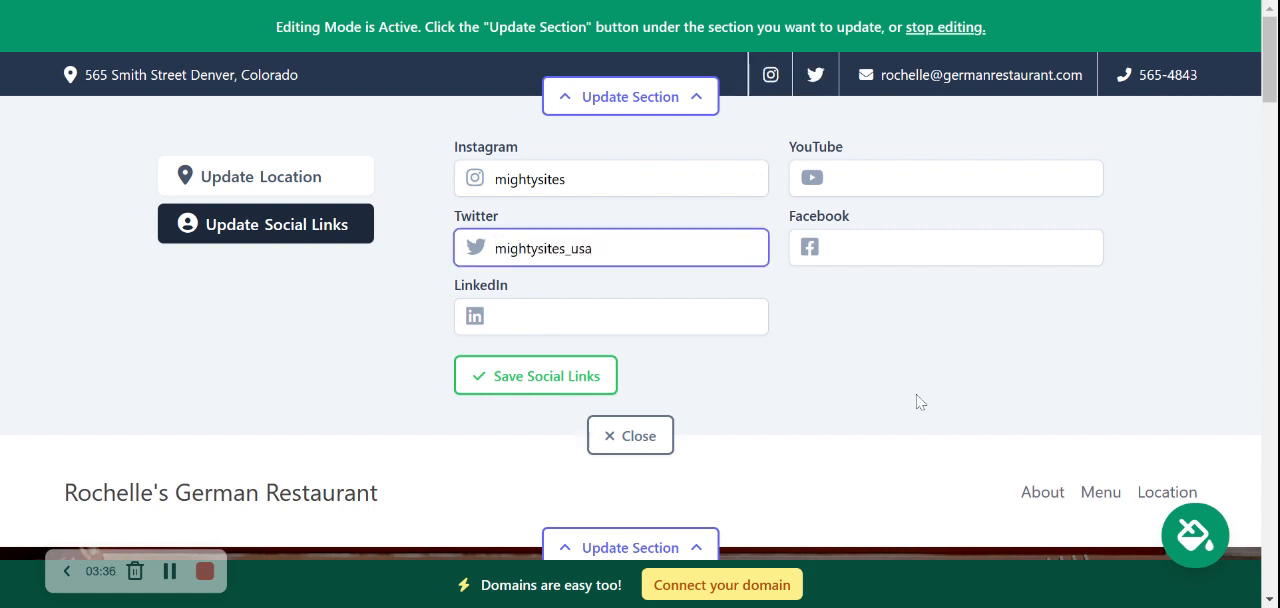
left_click(920, 402)
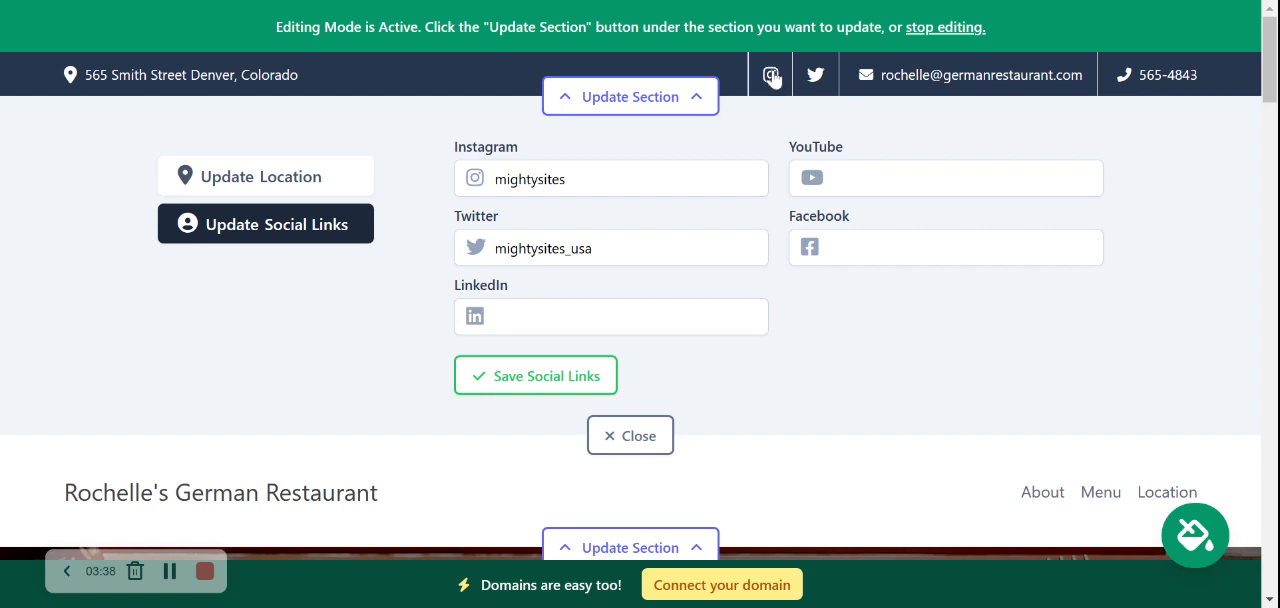
left_click(572, 390)
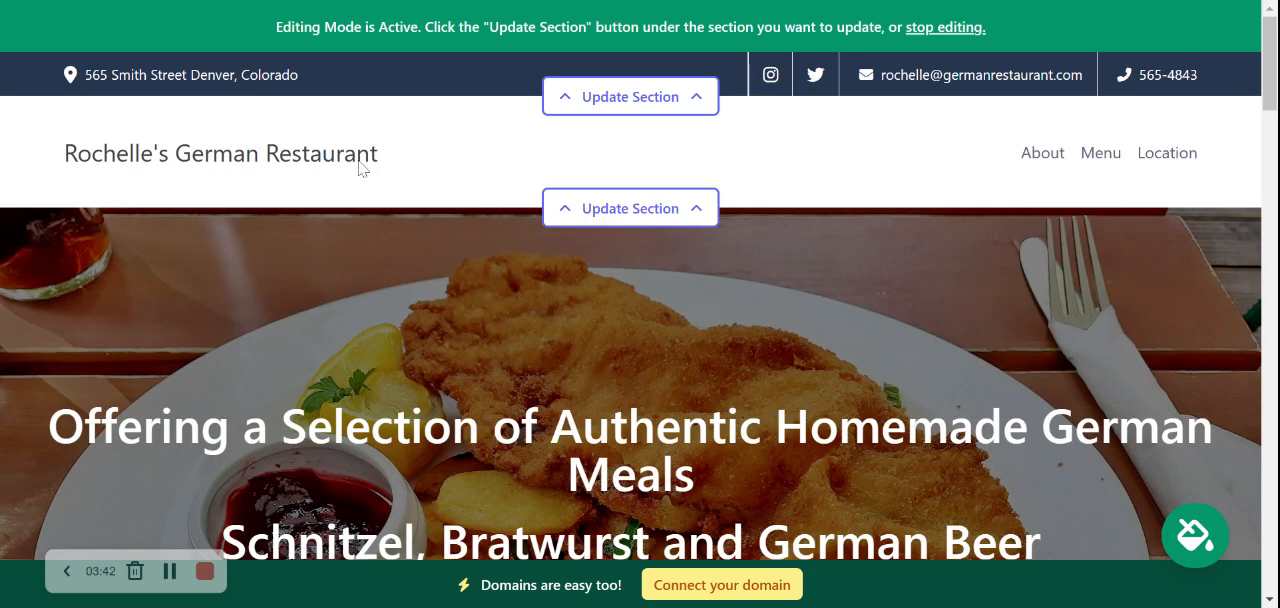
Upload the Mighty Sites image as the logo in the header section and save it
left_click(648, 206)
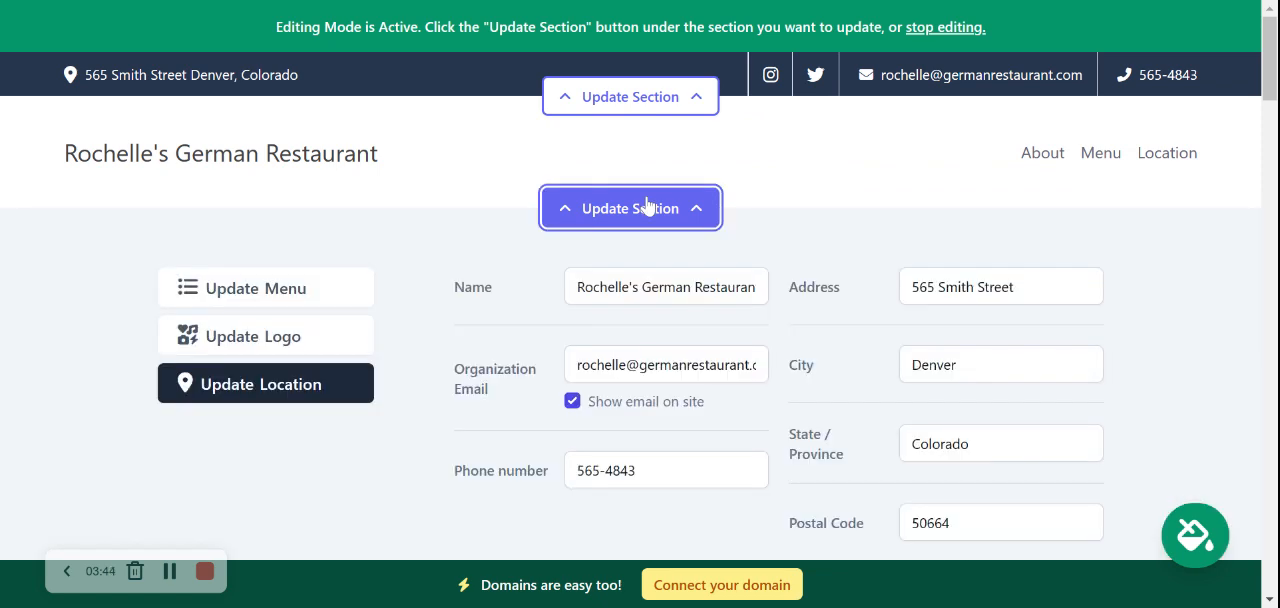
left_click(314, 357)
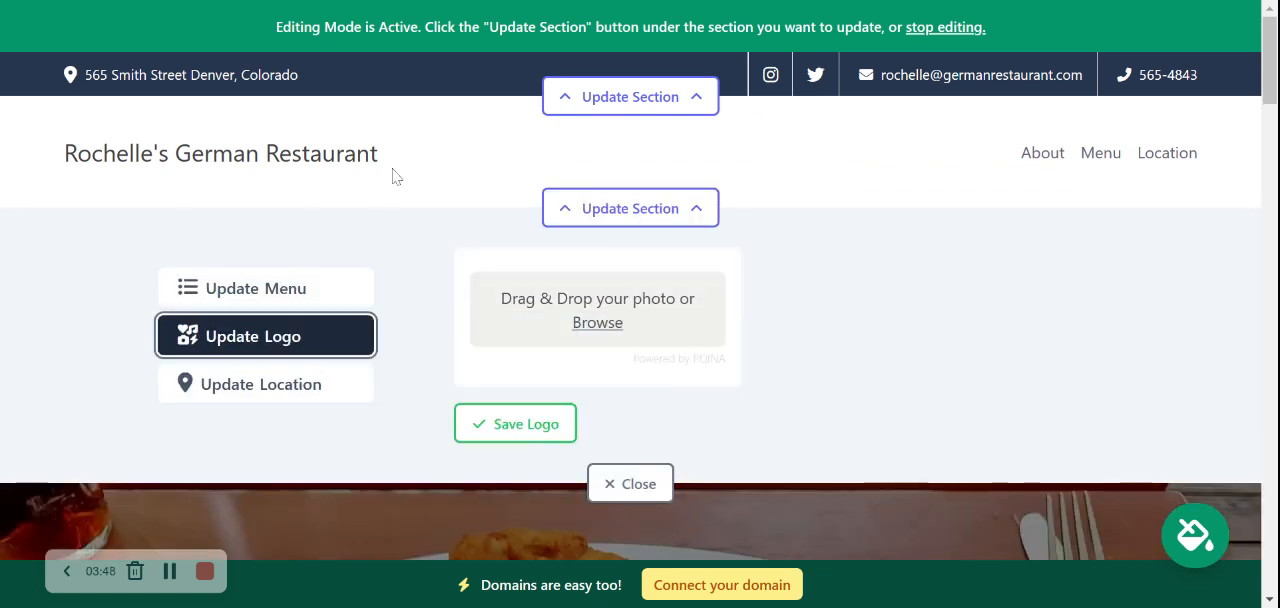
left_click(604, 324)
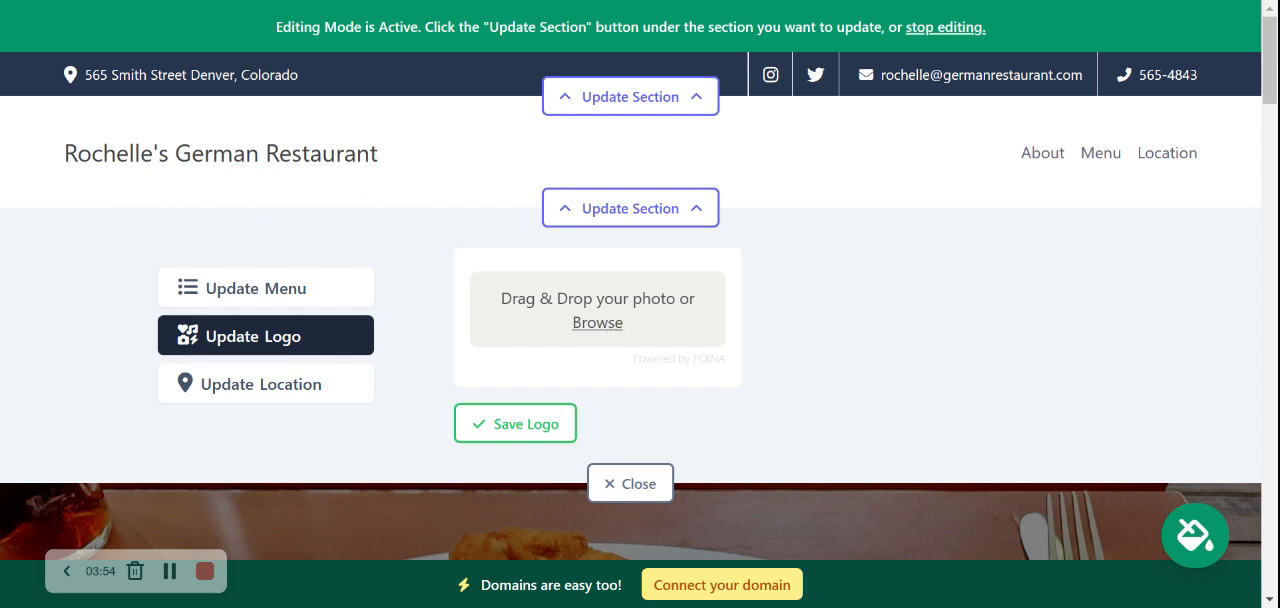
double_click(595, 123)
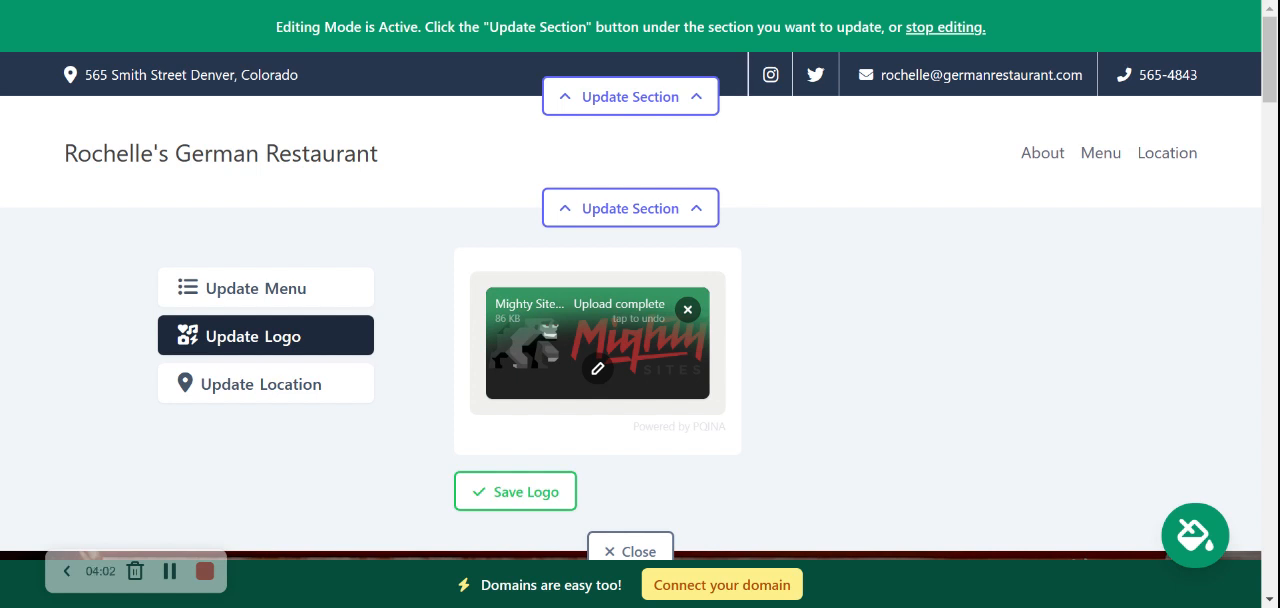
left_click(534, 503)
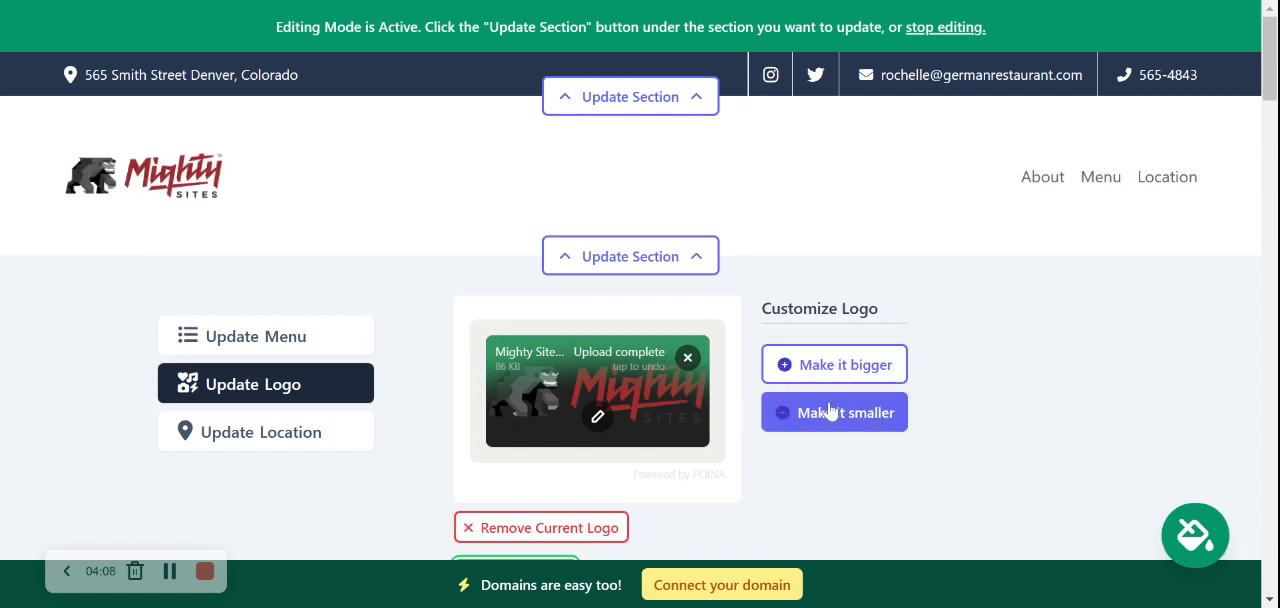
Make the header logo one step bigger, save it and close the section editor
left_click(835, 365)
scroll(818, 388, "down", 1)
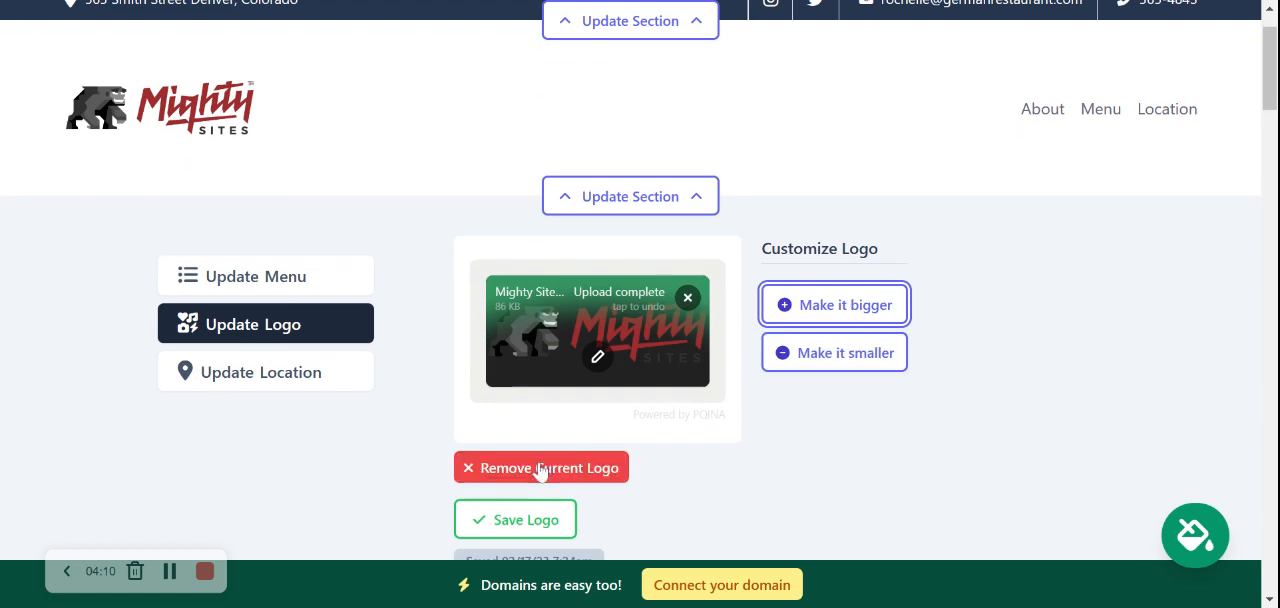
left_click(512, 520)
scroll(537, 523, "down", 3)
left_click(618, 462)
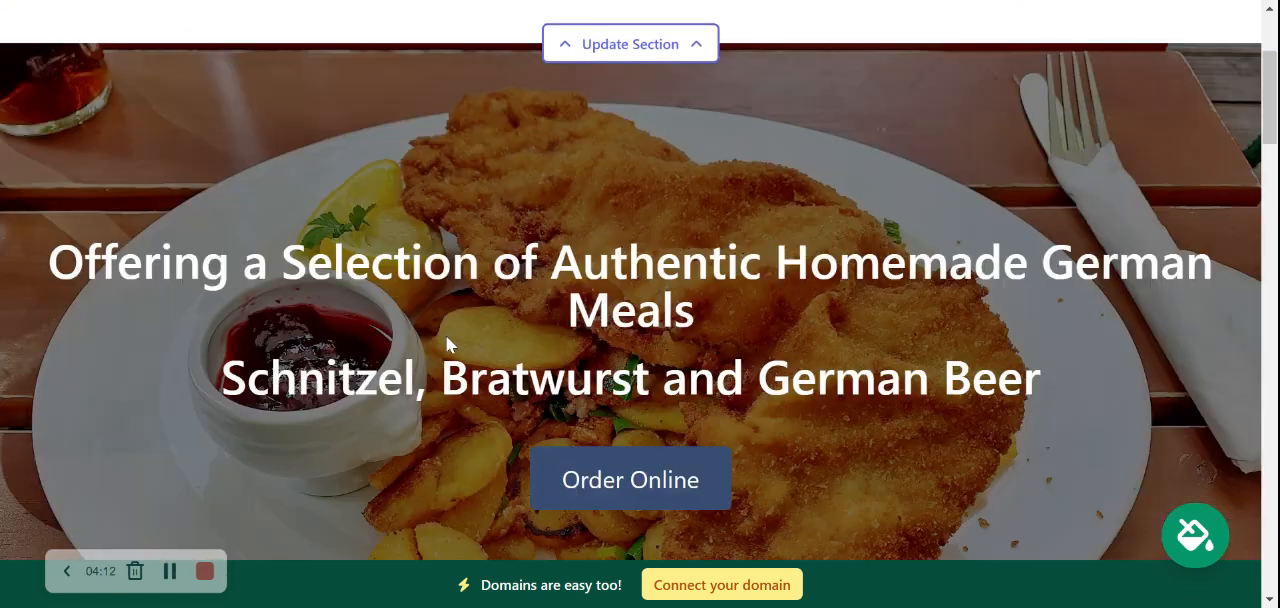
Open the website's color theme picker and preview the teal, crimson, bright blue and burgundy themes
scroll(228, 137, "up", 3)
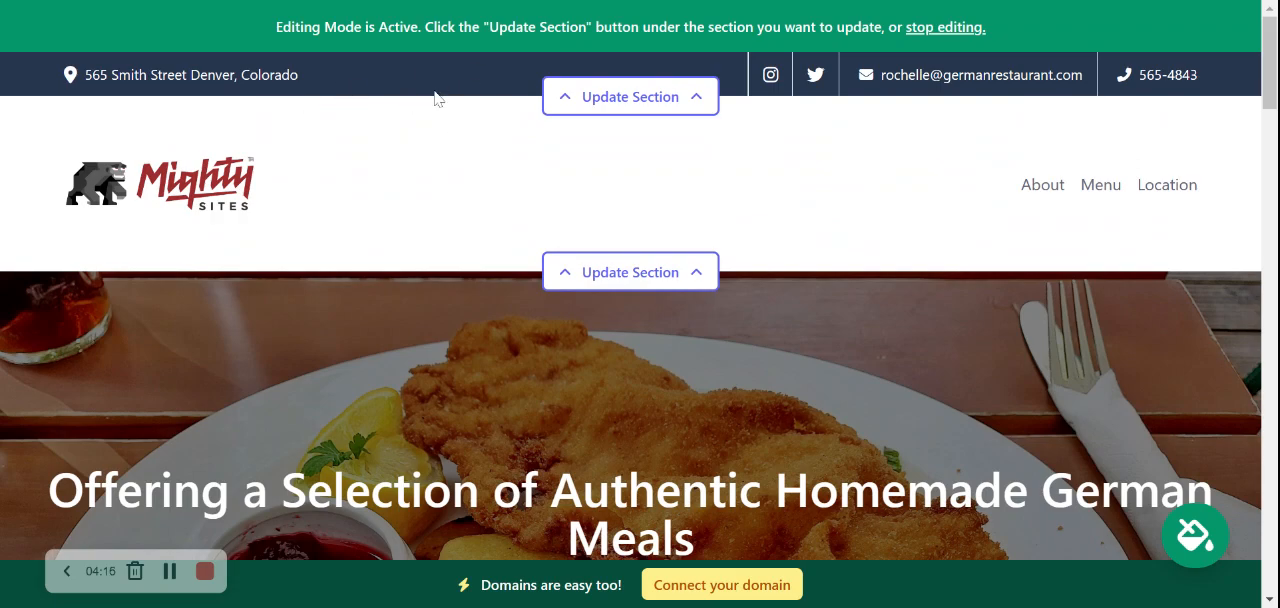
scroll(435, 95, "down", 10)
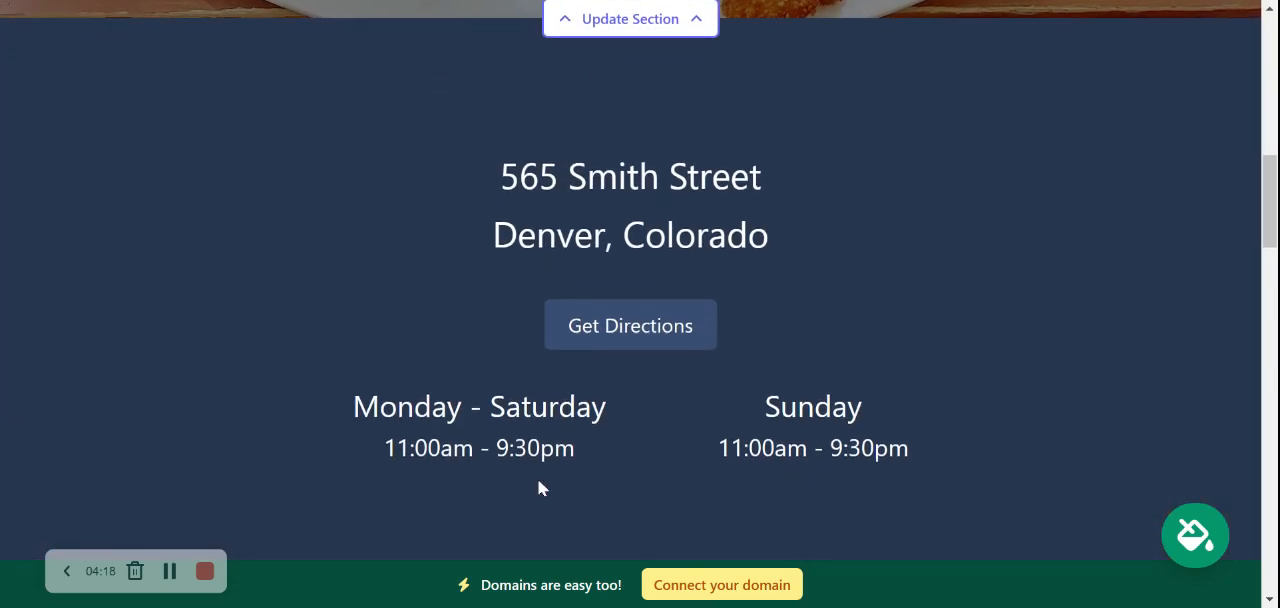
scroll(786, 243, "down", 5)
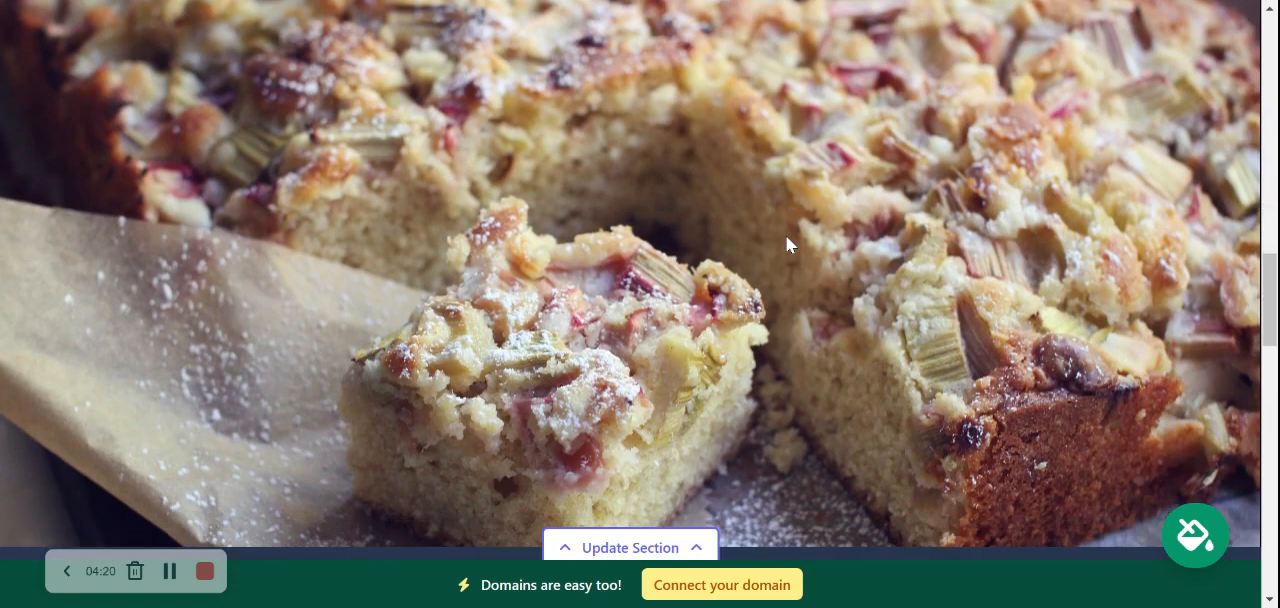
scroll(786, 236, "up", 15)
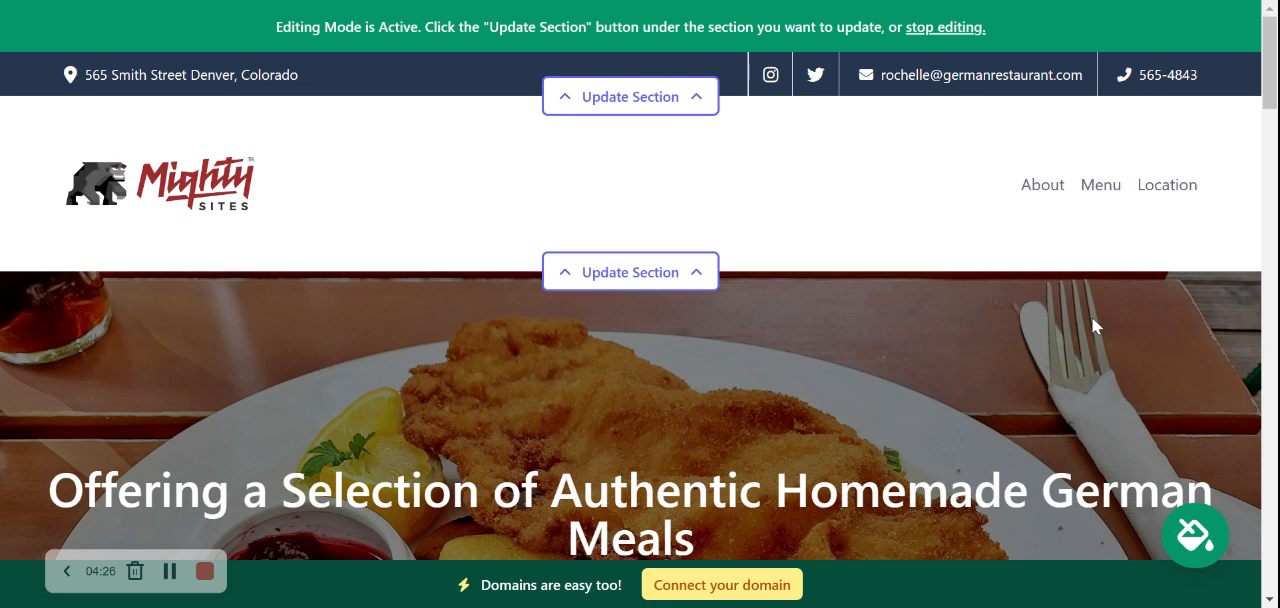
left_click(1200, 556)
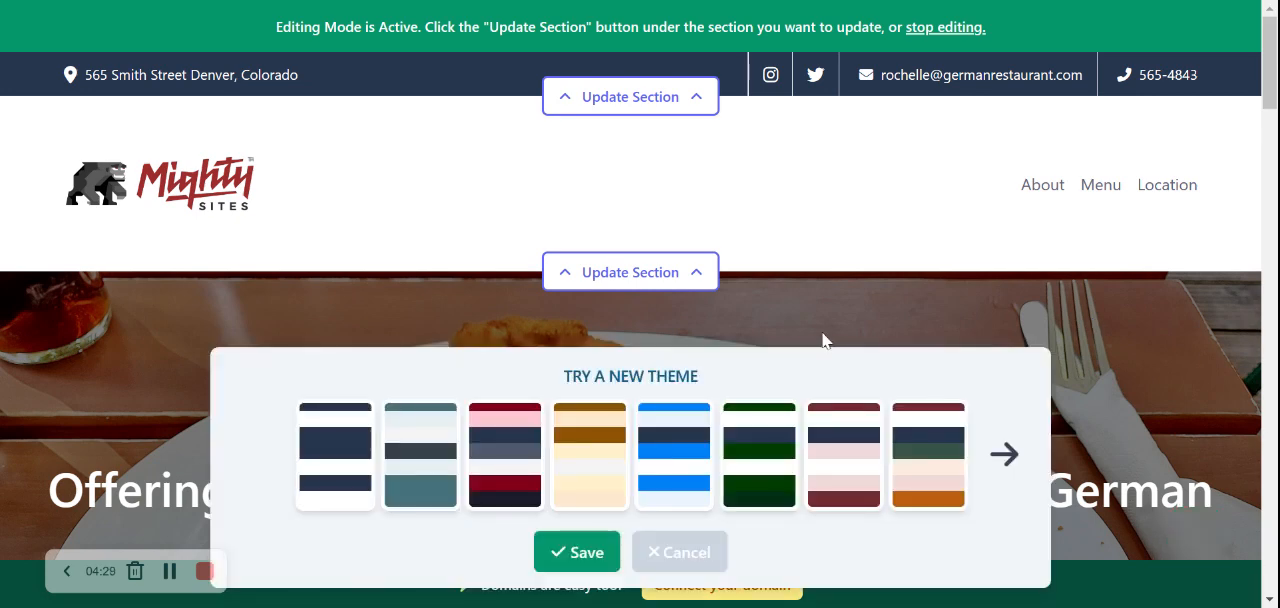
left_click(440, 443)
left_click(503, 451)
left_click(663, 456)
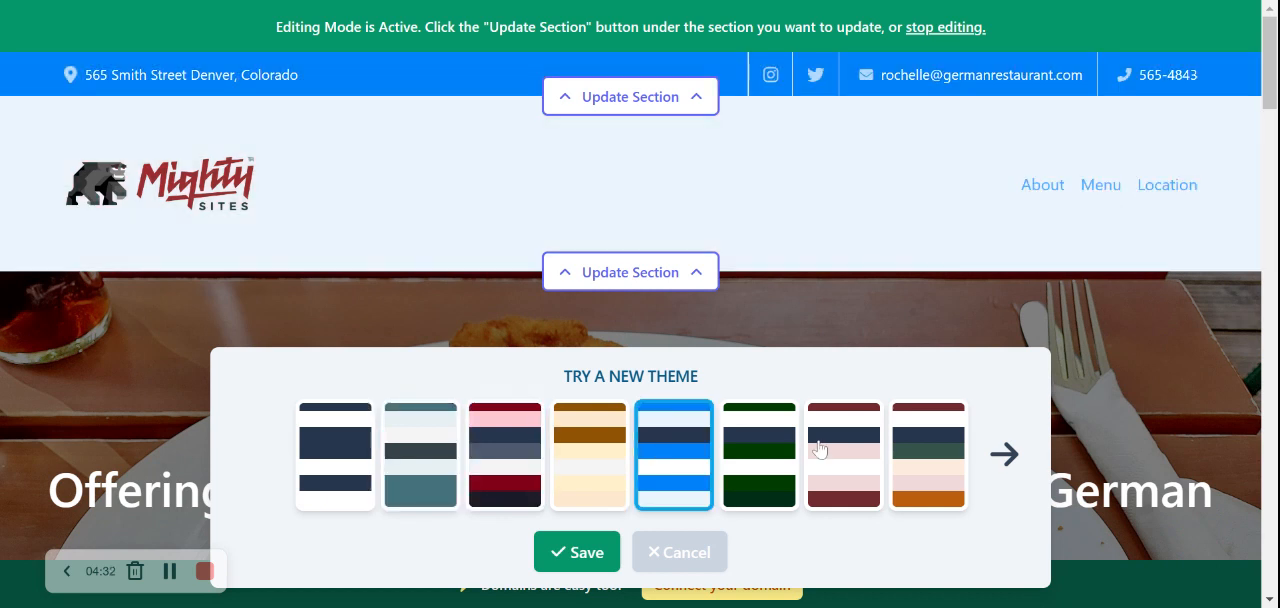
left_click(819, 449)
Preview the light green, lime, gray-purple and dark green themes in the last set of themes
left_click(1003, 455)
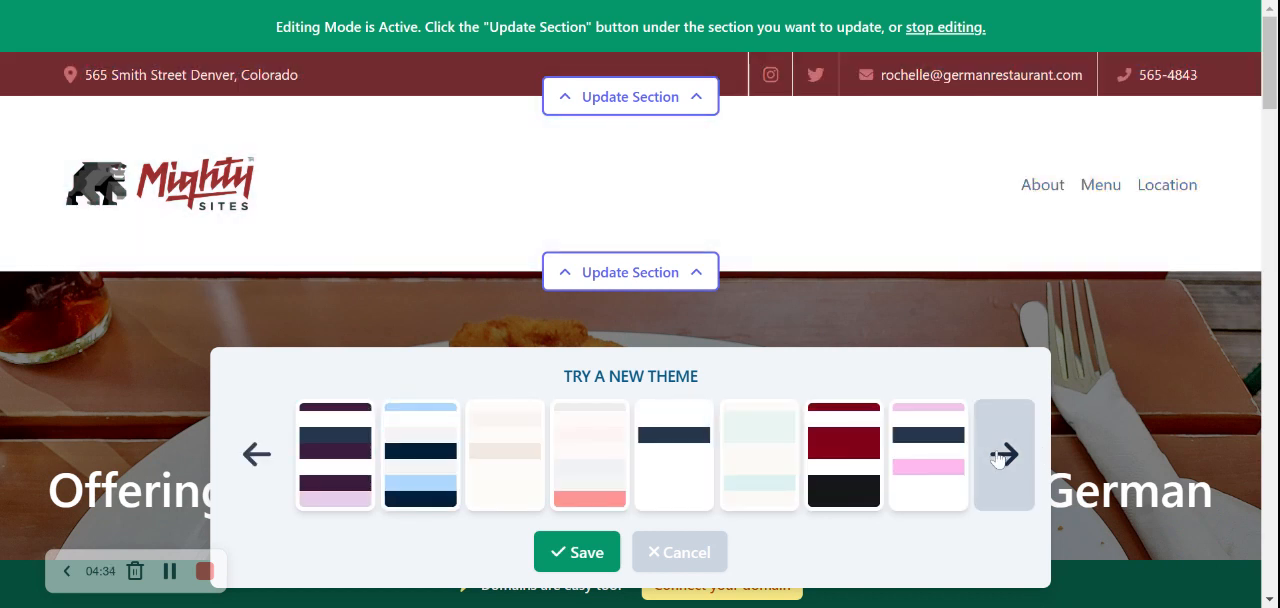
left_click(1000, 457)
left_click(747, 458)
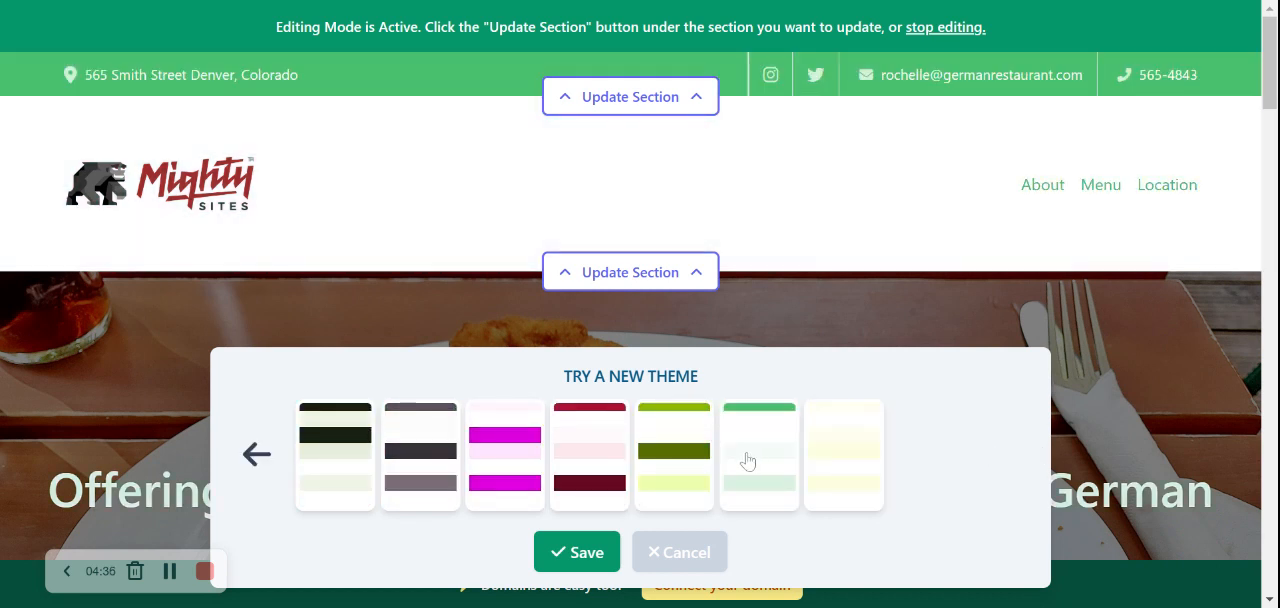
left_click(662, 458)
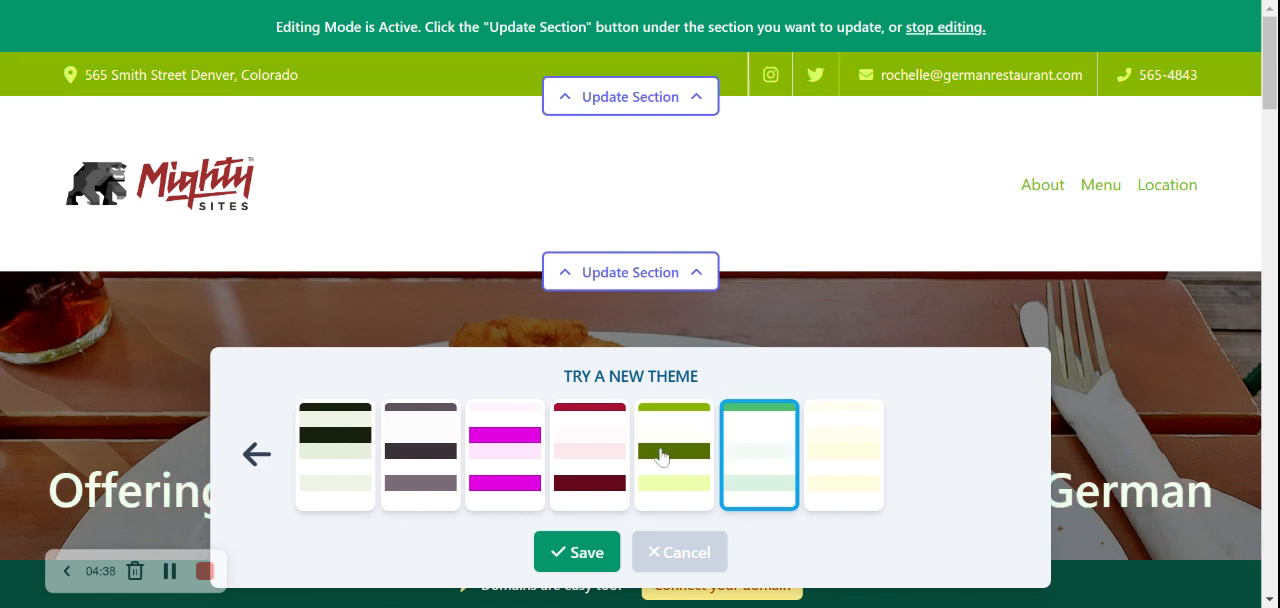
left_click(393, 466)
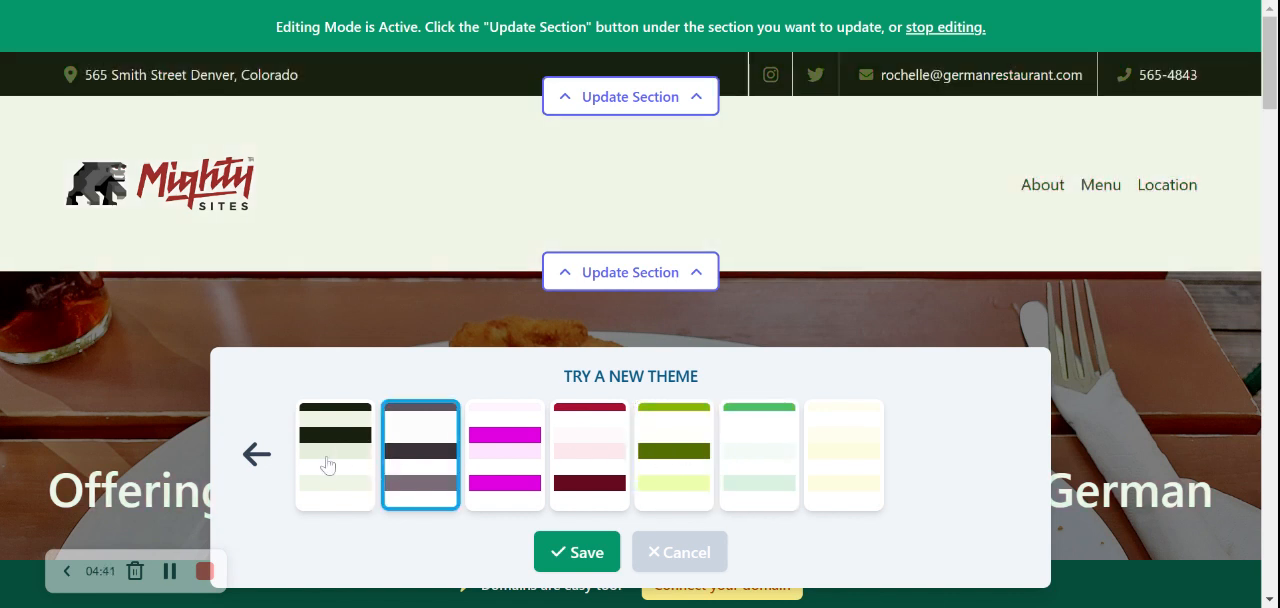
left_click(327, 465)
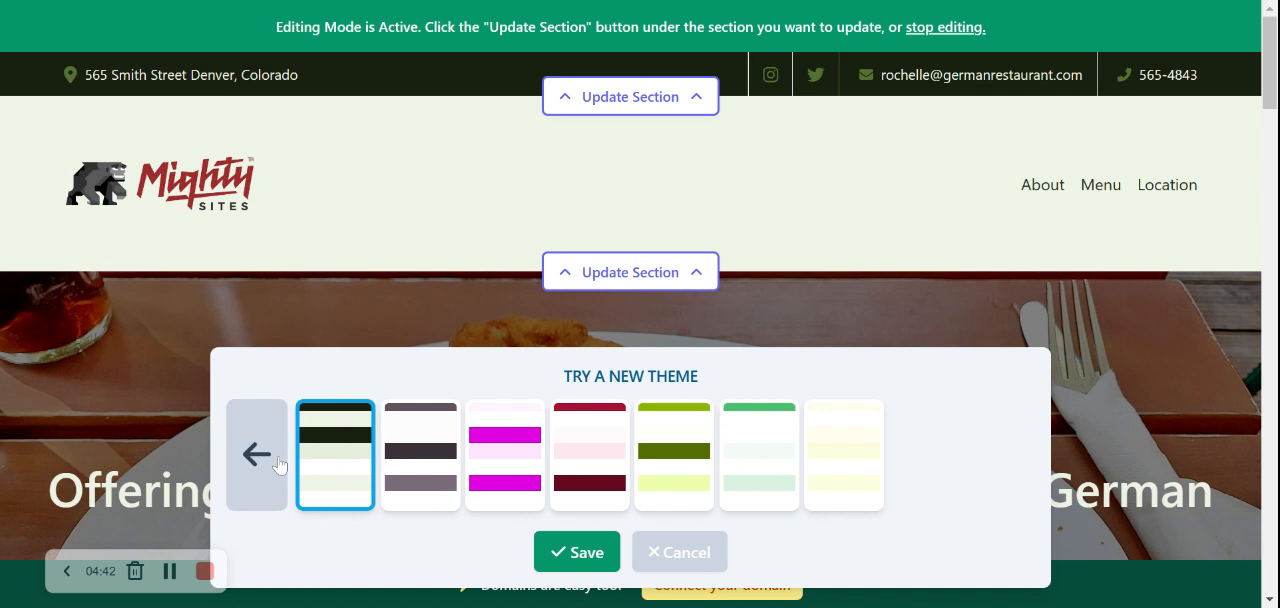
Go back one set of themes, compare the teal and orange ones, and save the olive green theme
left_click(257, 455)
left_click(846, 446)
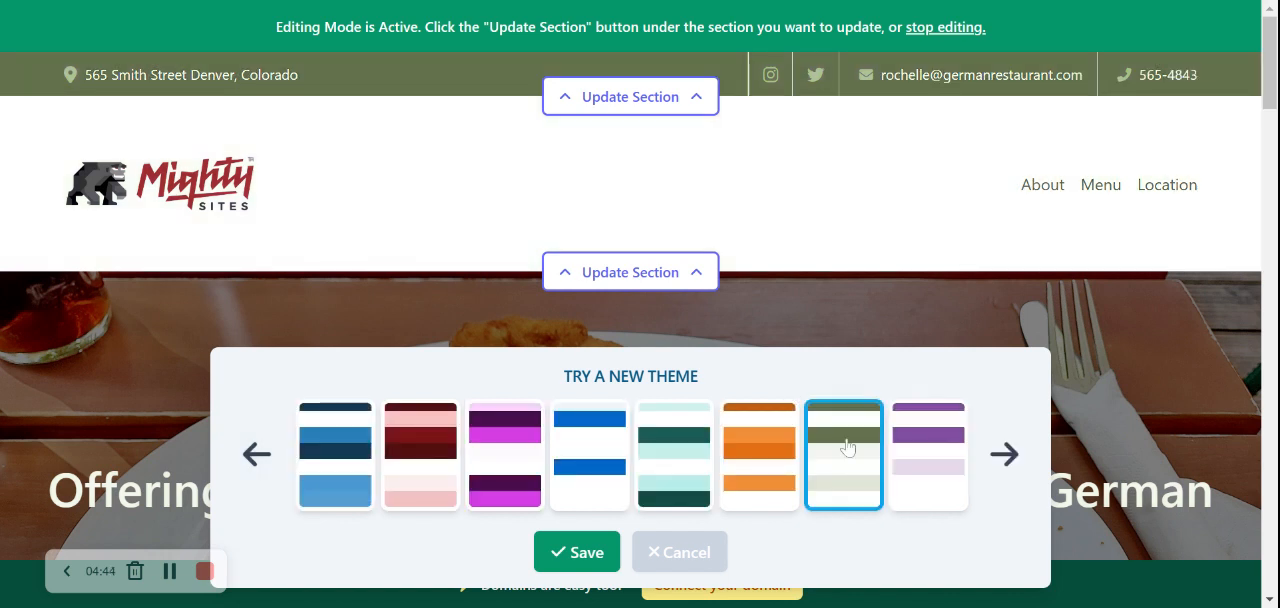
left_click(663, 460)
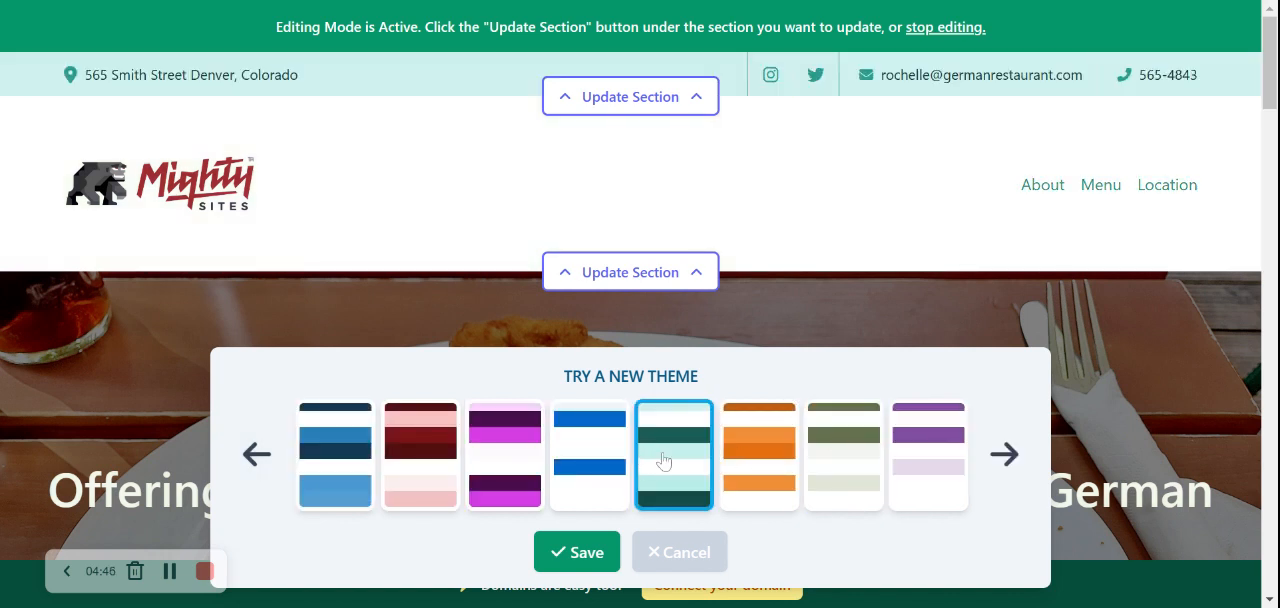
left_click(770, 462)
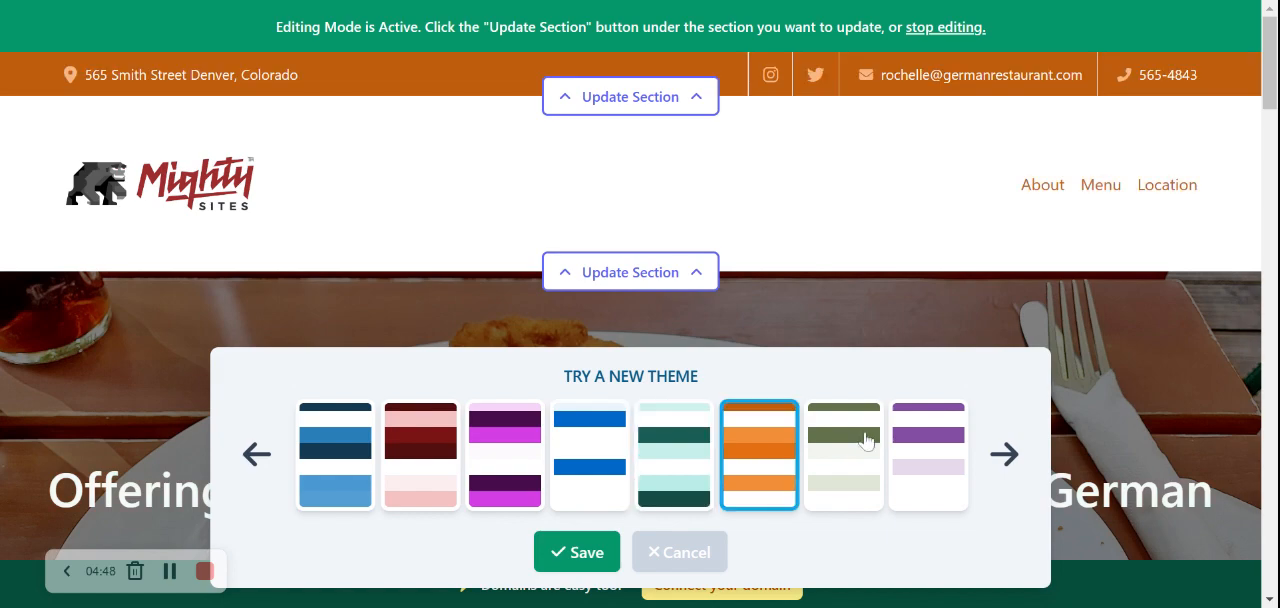
left_click(866, 441)
left_click(585, 550)
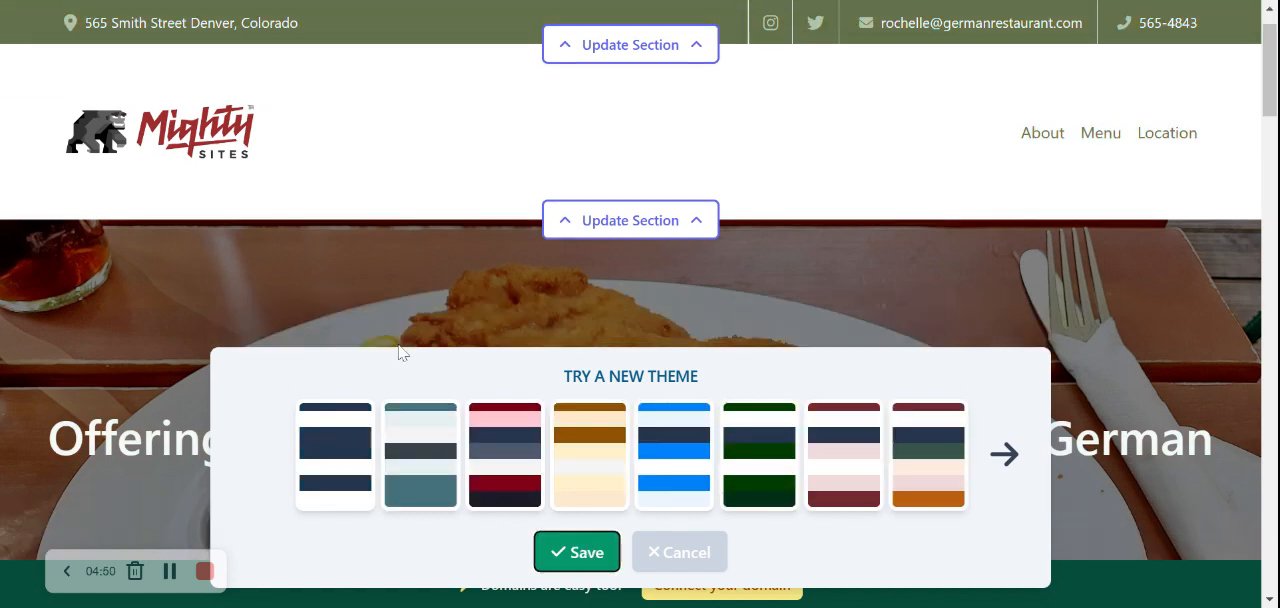
Look through the page's sections, including the hero title and subtitle, in the new olive green theme
scroll(400, 351, "down", 5)
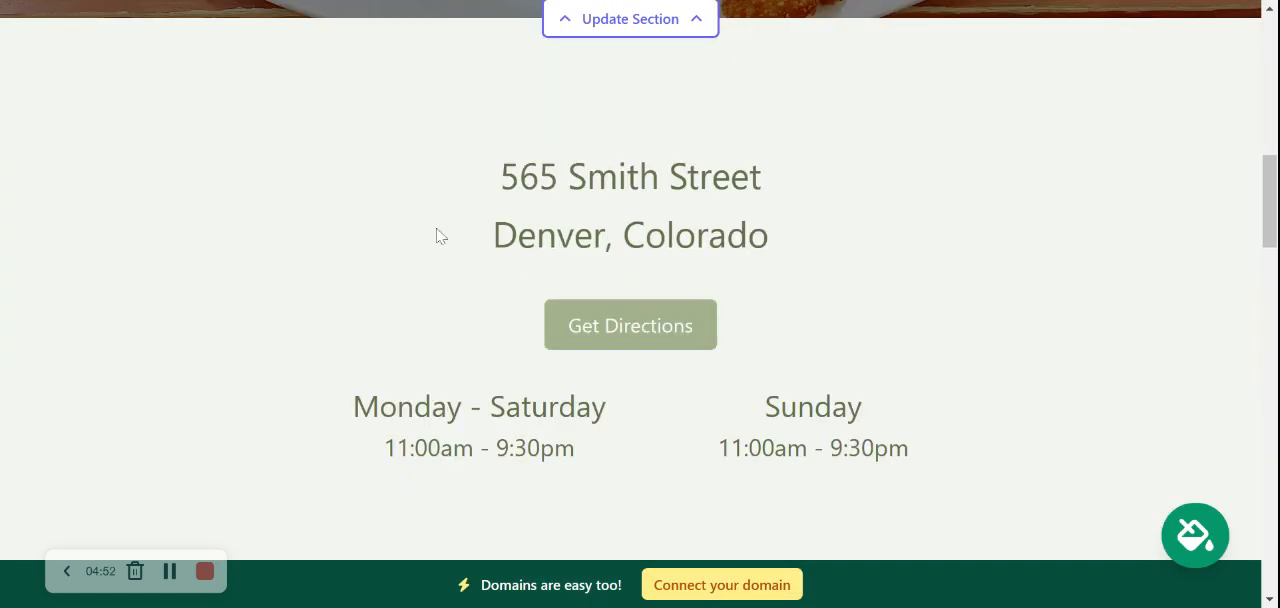
left_click_drag(436, 236, 1003, 446)
scroll(1000, 443, "down", 6)
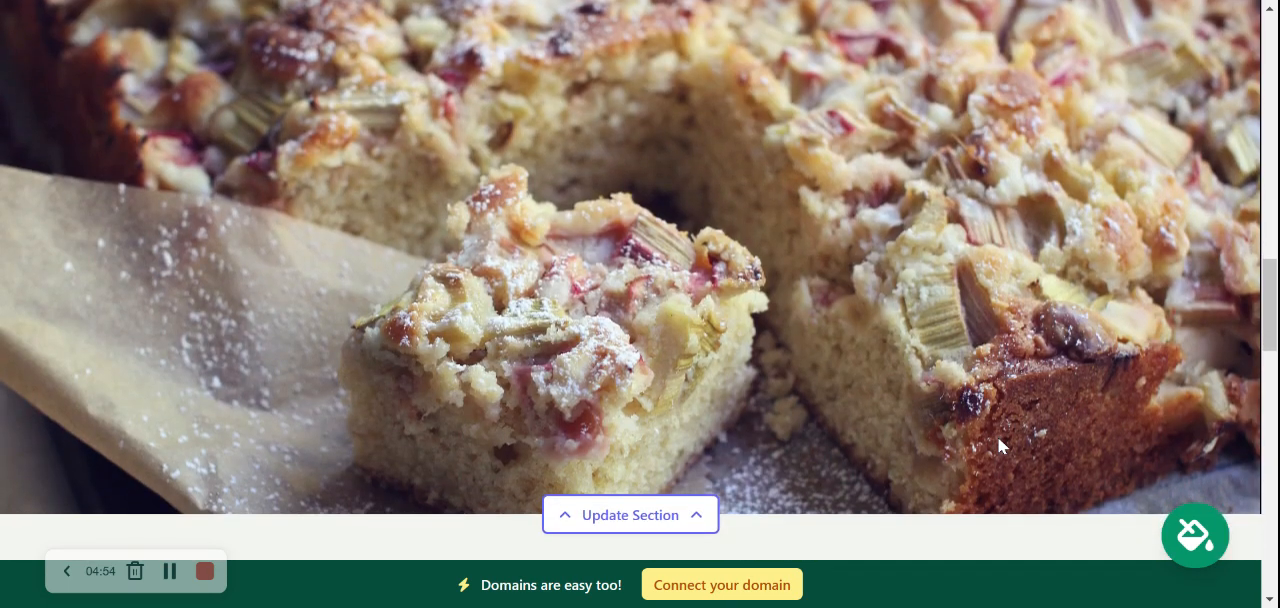
scroll(998, 437, "up", 10)
scroll(640, 280, "up", 5)
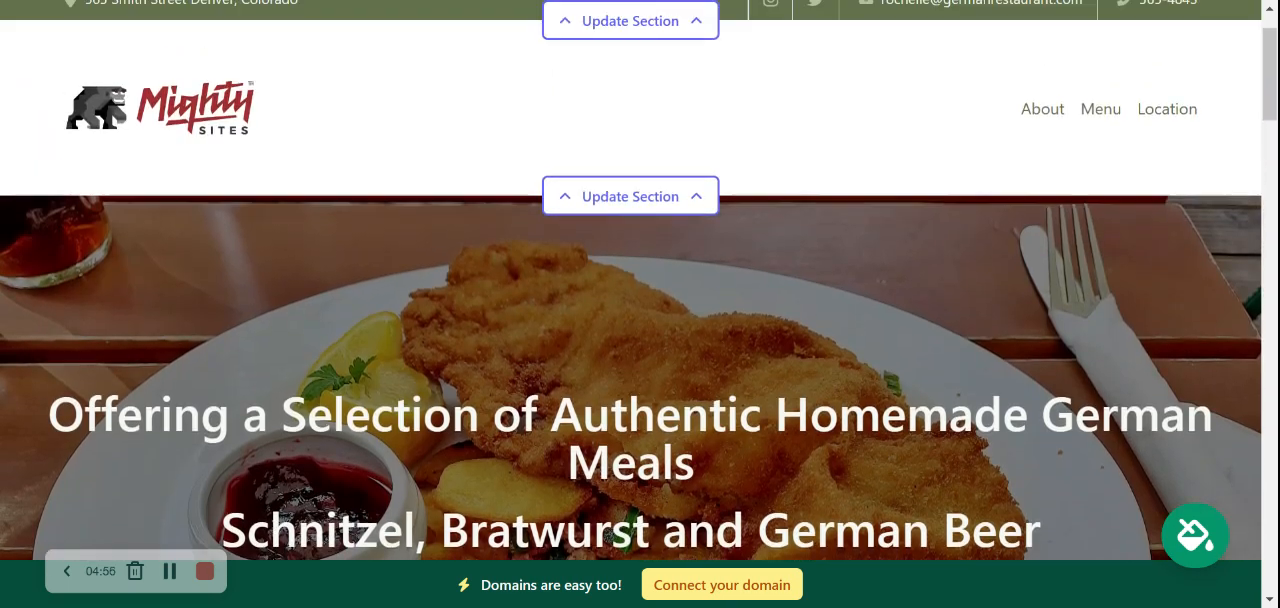
scroll(640, 280, "down", 3)
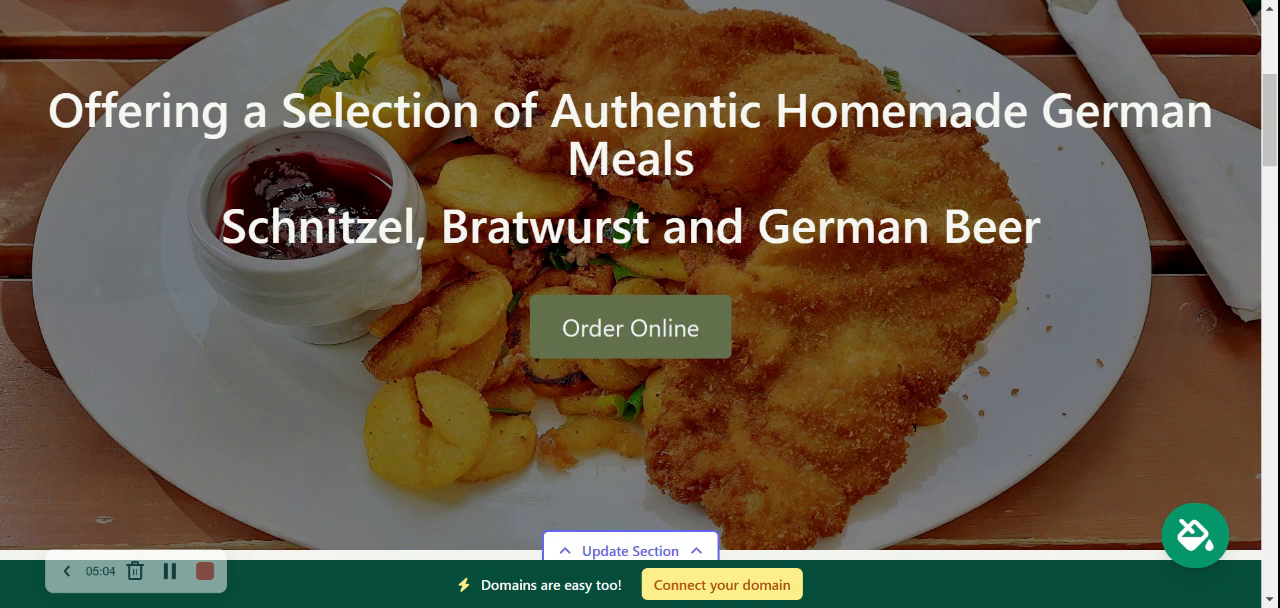
left_click_drag(100, 112, 960, 255)
left_click(960, 255)
Open the hero section's image settings and browse the photo library's German Restaurant pictures
scroll(960, 255, "down", 2)
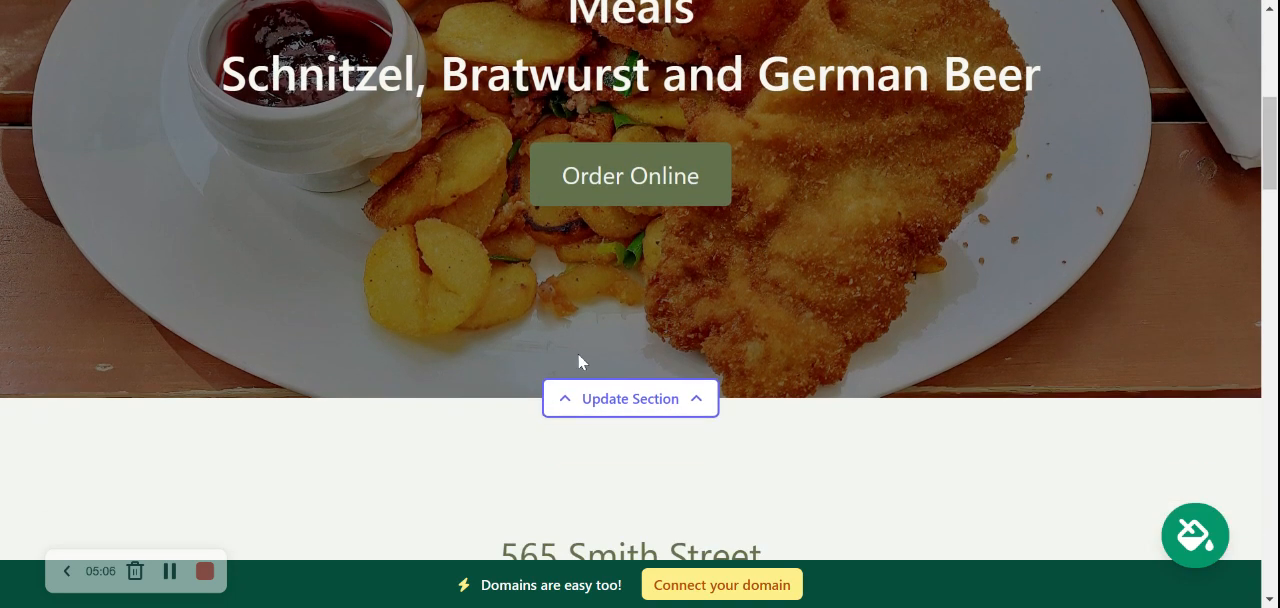
left_click(626, 408)
scroll(360, 262, "down", 2)
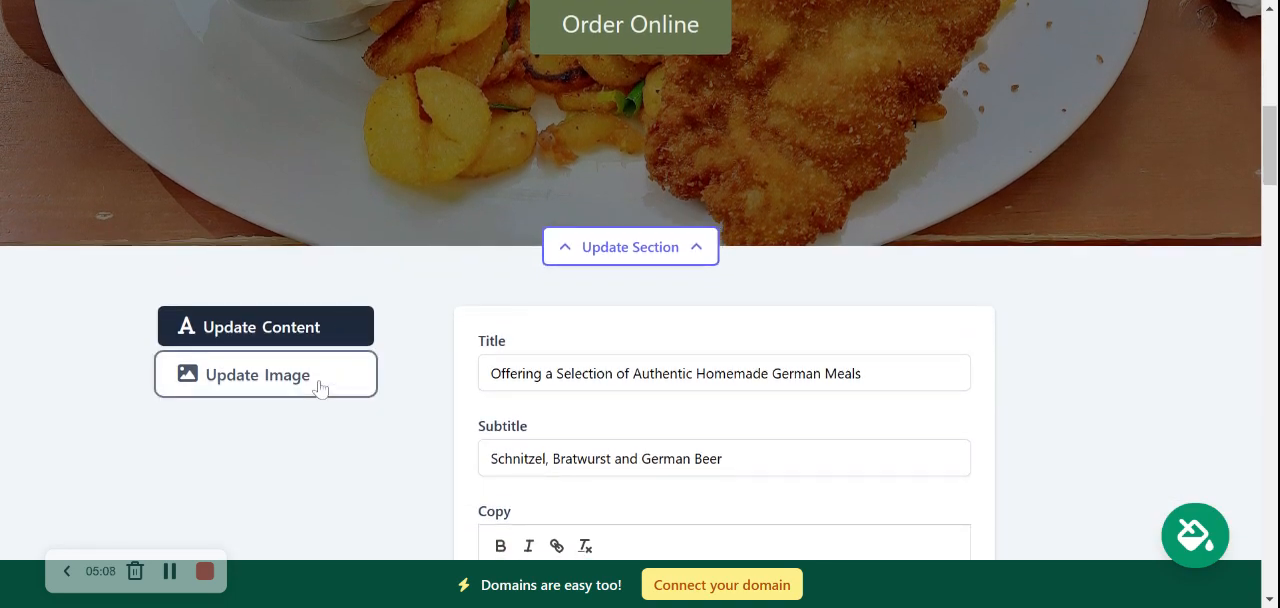
left_click(318, 388)
scroll(551, 236, "down", 1)
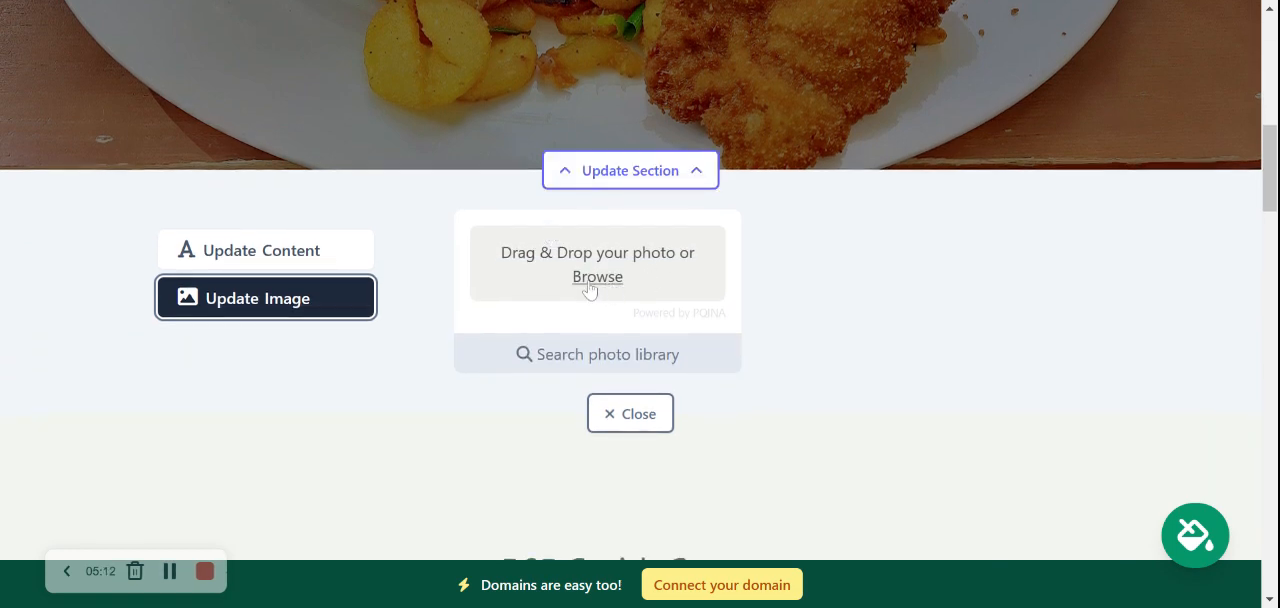
left_click(600, 372)
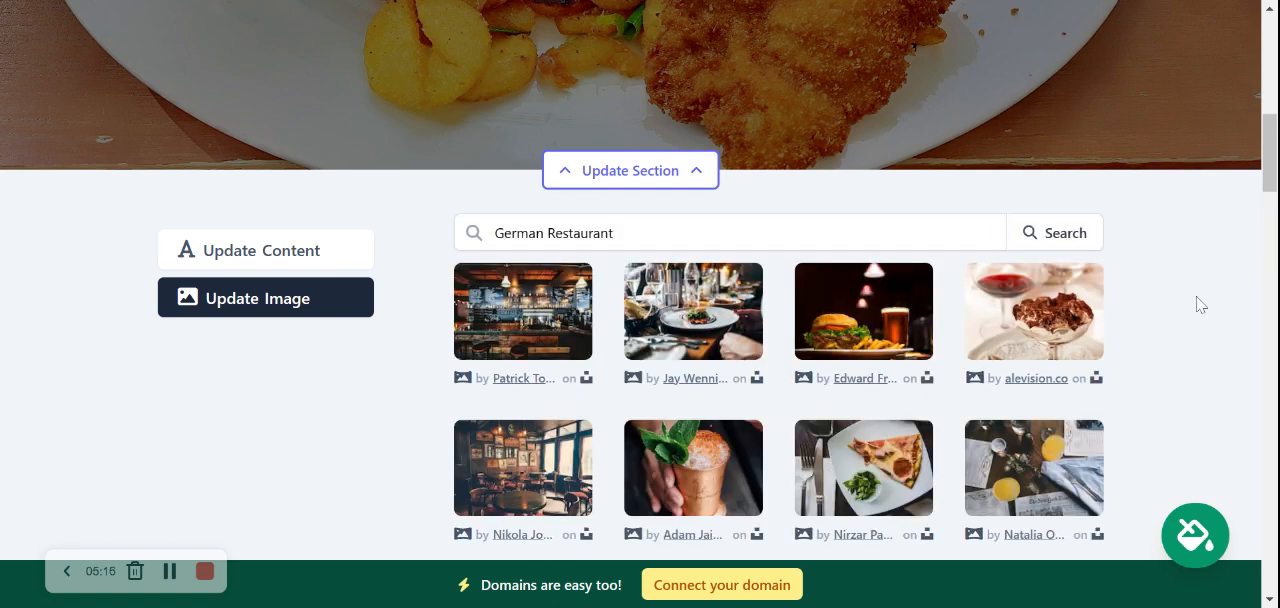
scroll(1195, 303, "down", 1)
scroll(1200, 304, "down", 2)
scroll(1200, 304, "up", 2)
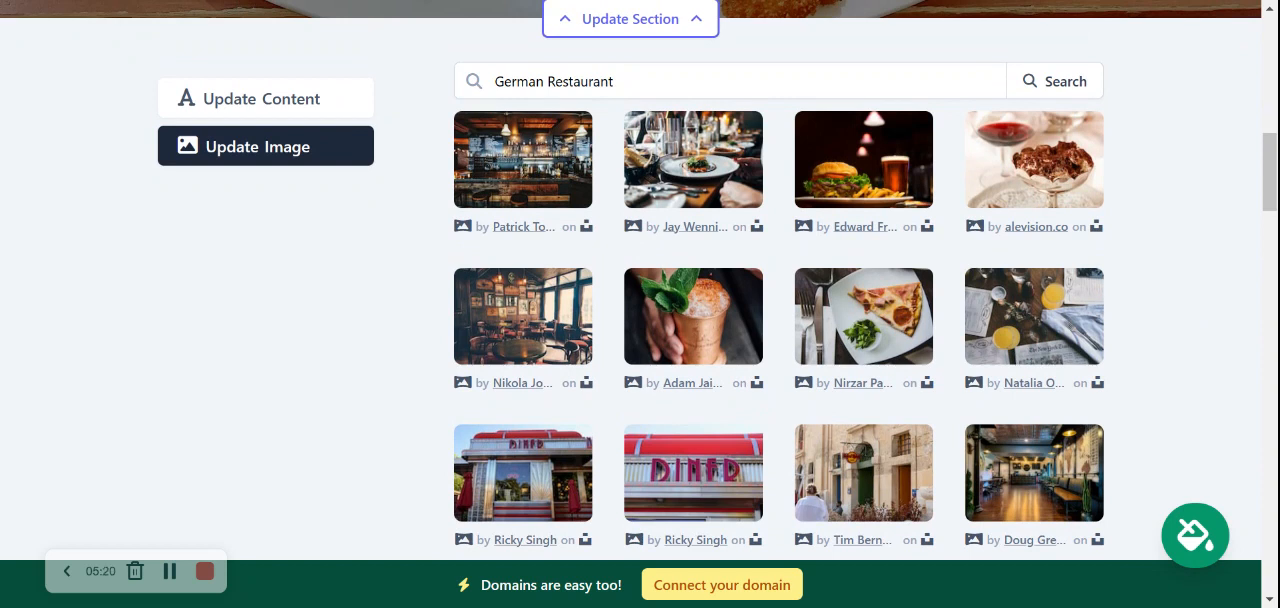
Search the photo library for German food and look through the pictures
left_click_drag(548, 82, 616, 82)
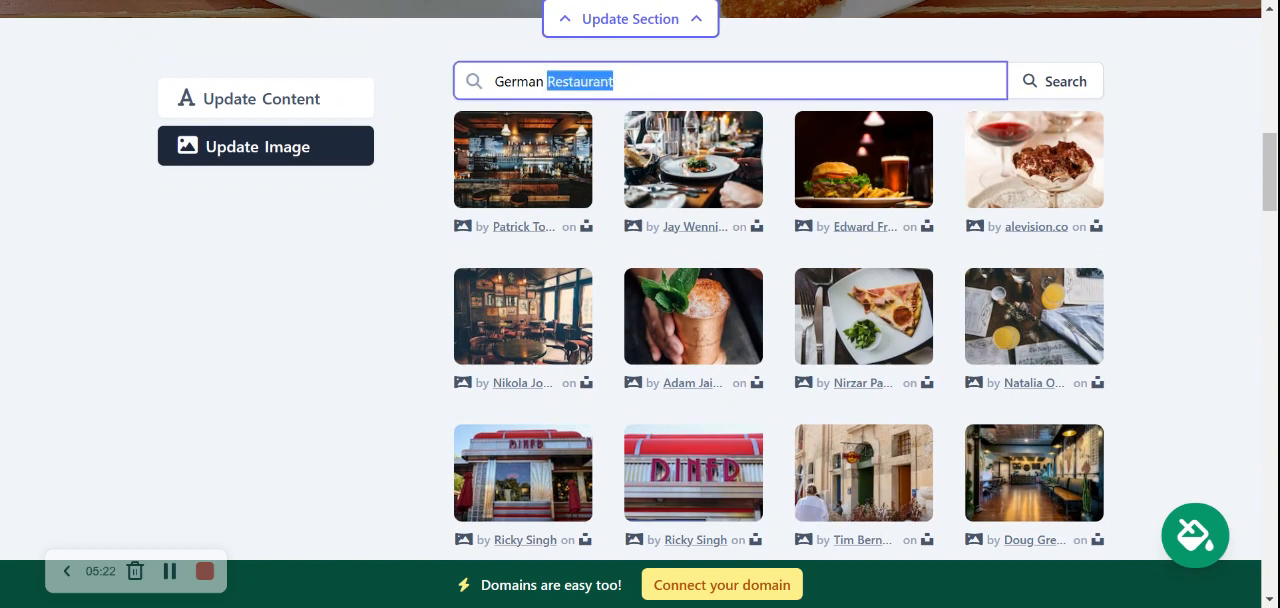
type("food")
key("Tab")
key("Return")
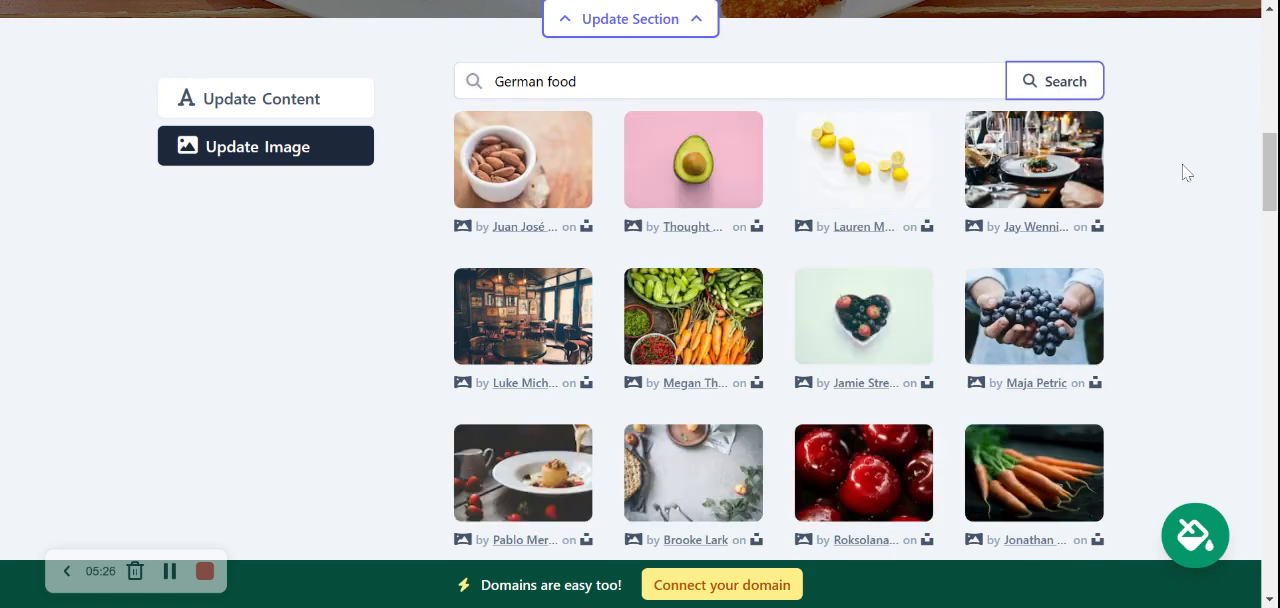
scroll(1186, 172, "down", 1)
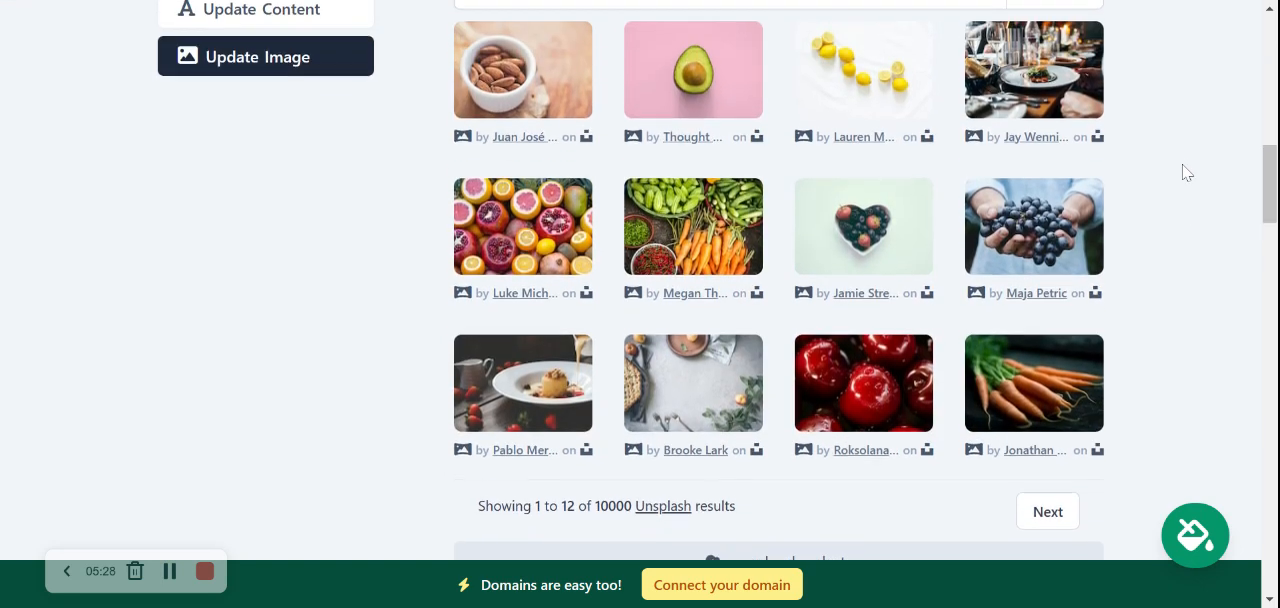
scroll(1186, 172, "up", 1)
Search the photo library for eisbein
key("shift+Tab")
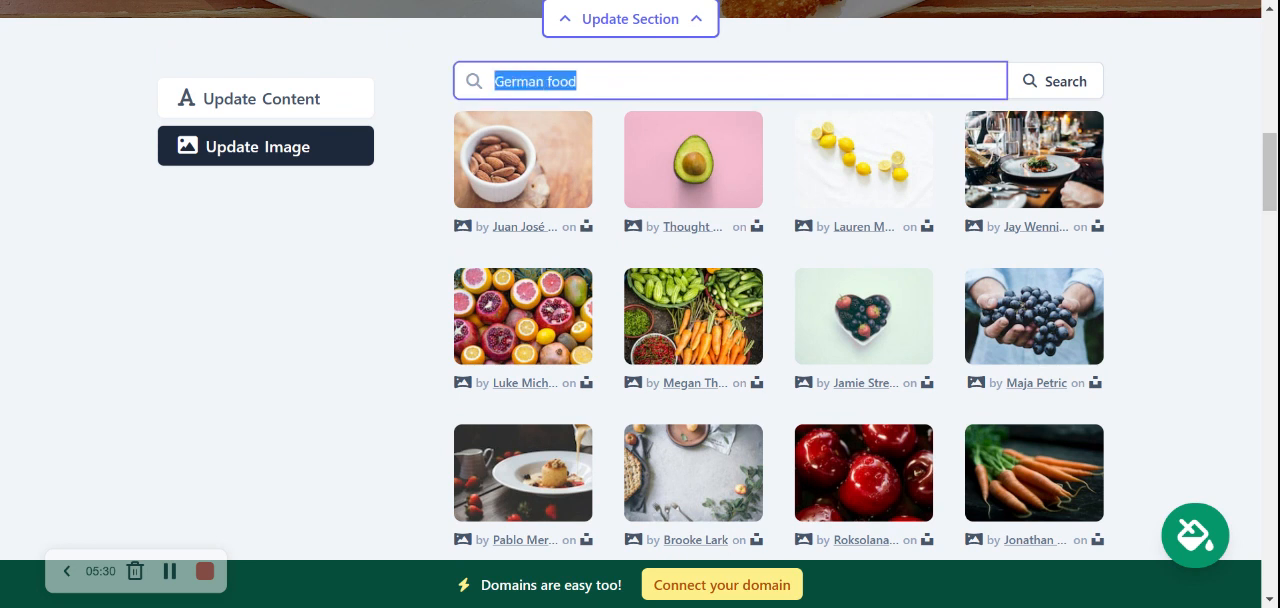
type("eisbein")
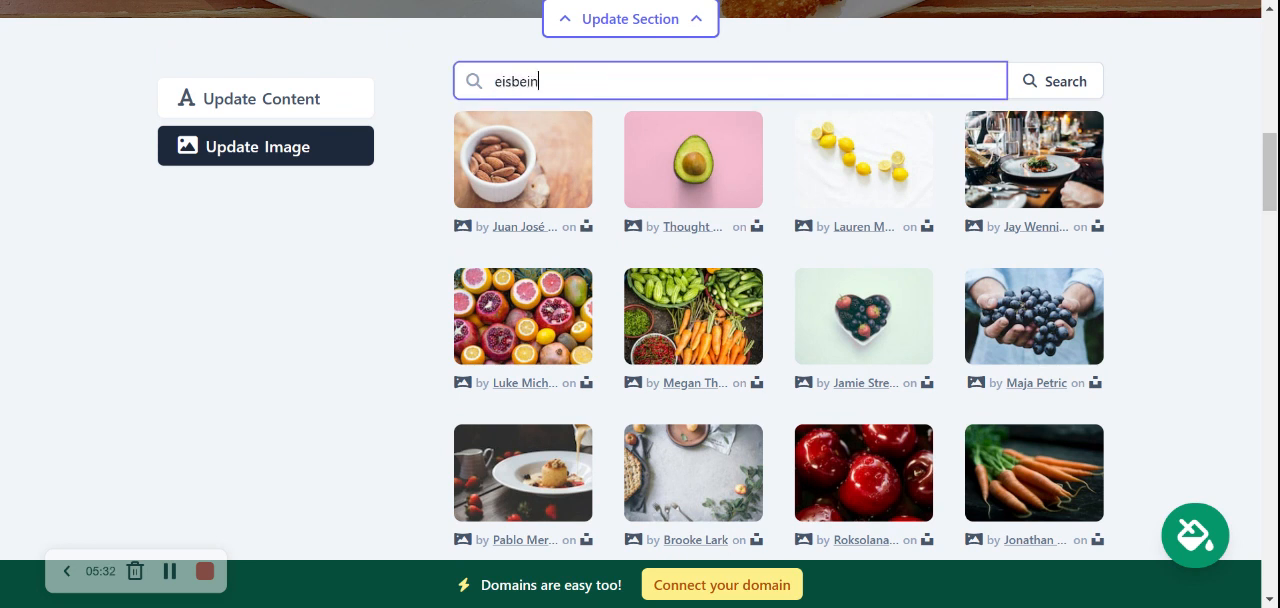
left_click(1055, 81)
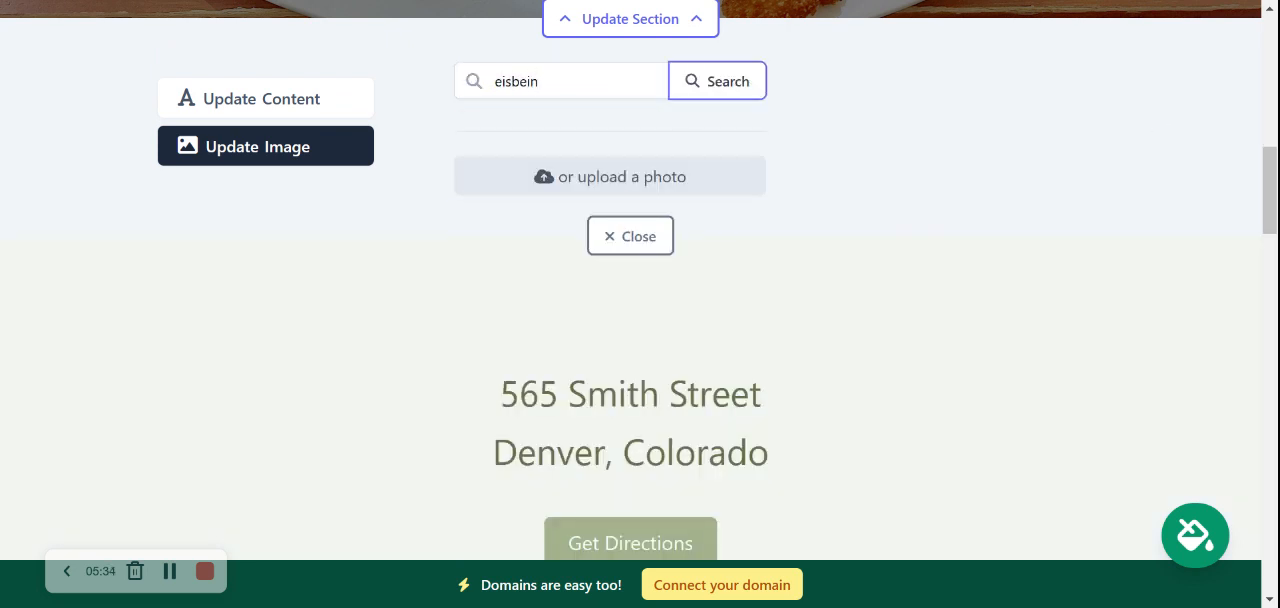
Search the photo library again for german food and page through the pictures for a hero image
key("shift+Tab")
type("german")
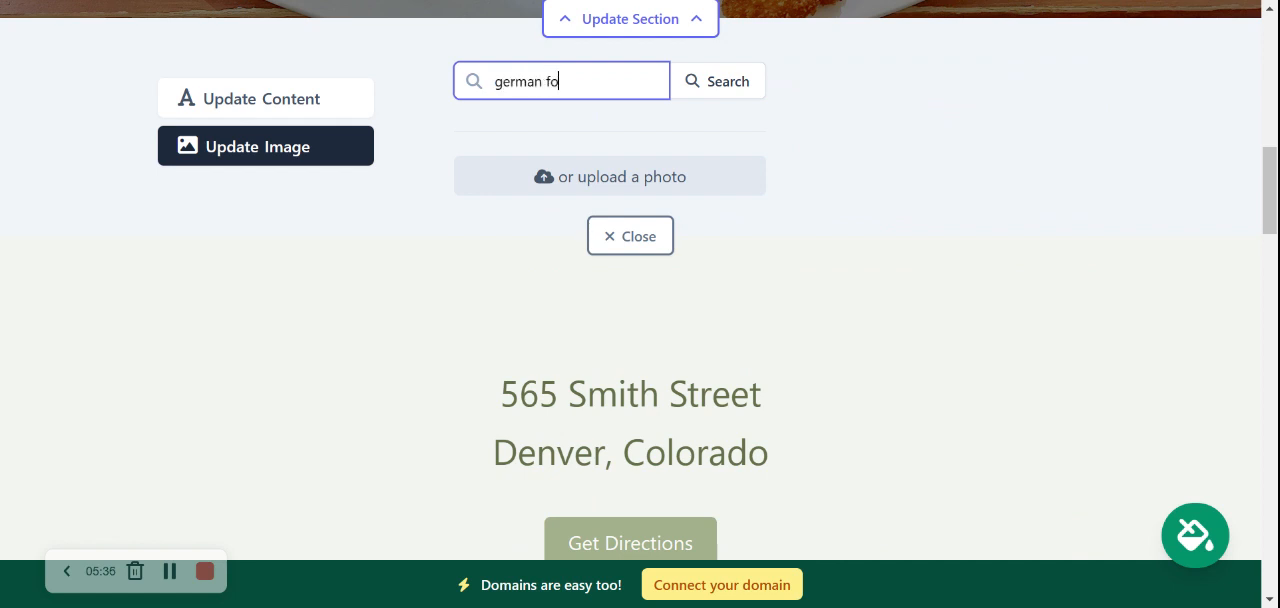
type(" food")
left_click(716, 85)
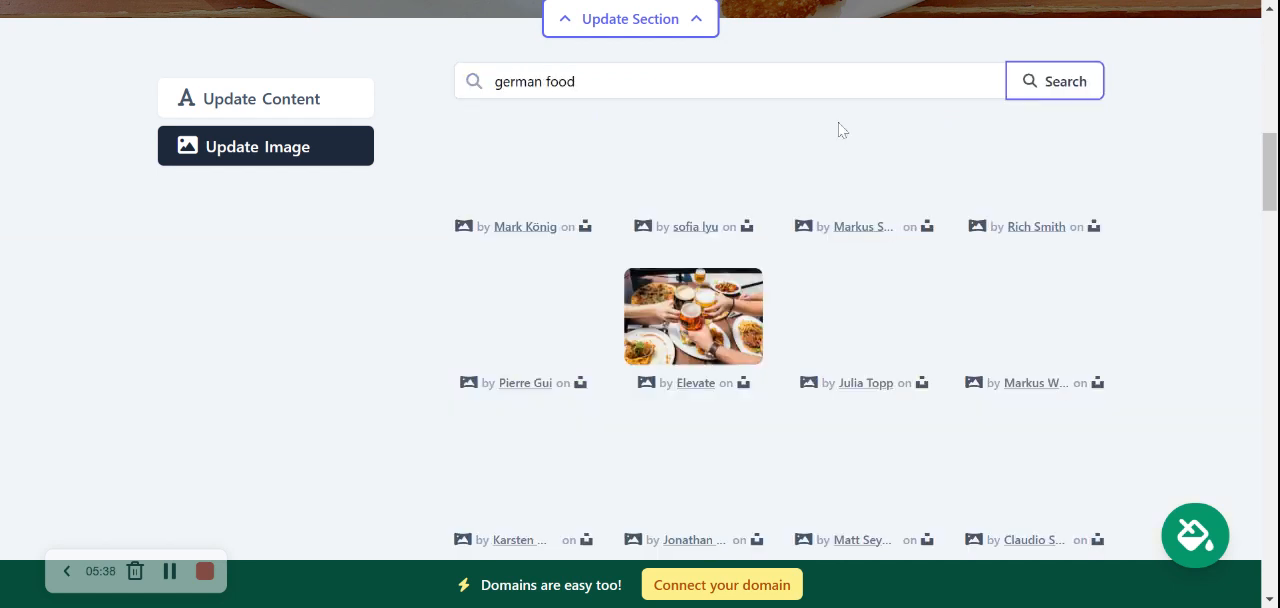
scroll(840, 128, "down", 1)
scroll(840, 128, "down", 2)
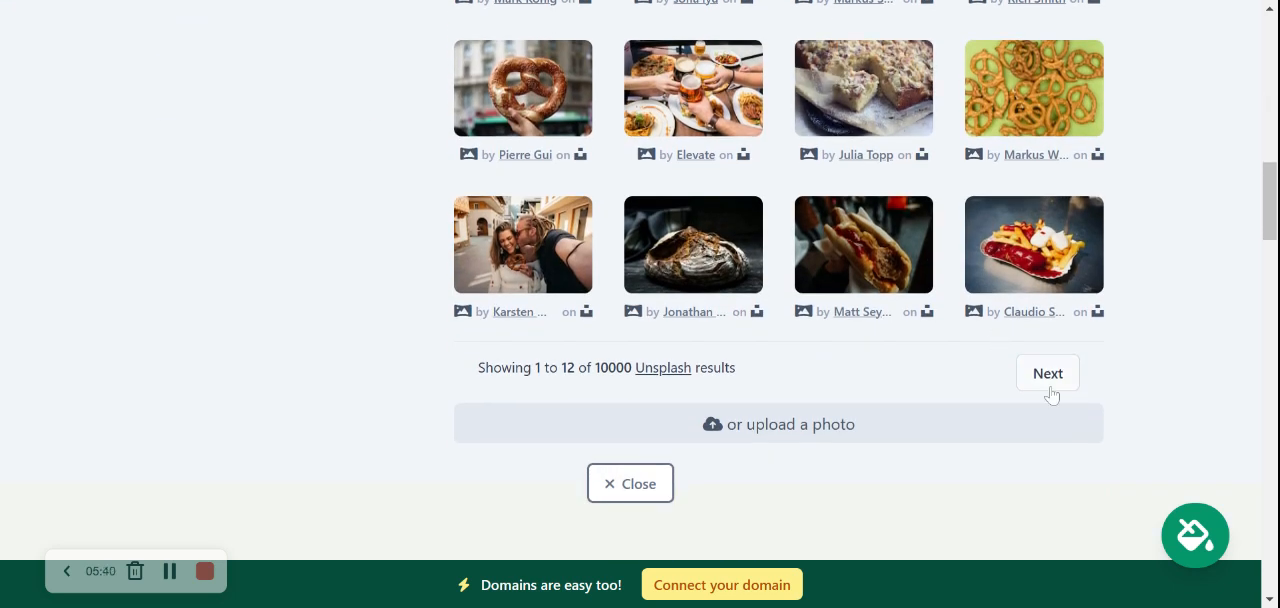
scroll(1119, 329, "up", 3)
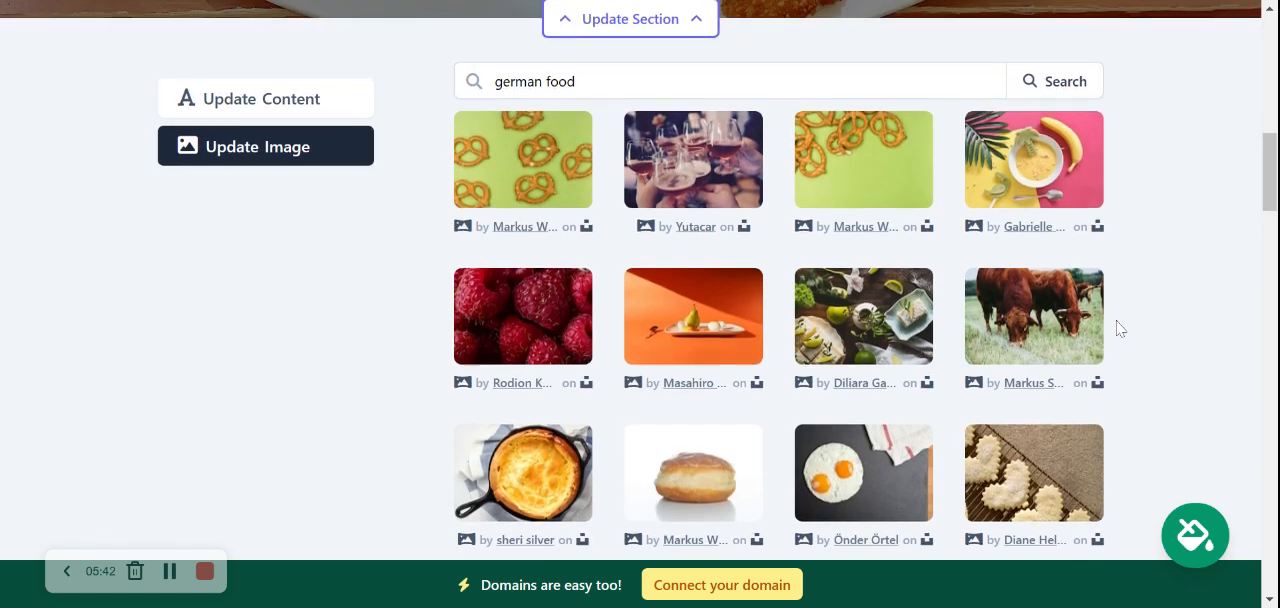
scroll(1119, 329, "down", 2)
scroll(1110, 357, "down", 1)
left_click(1050, 449)
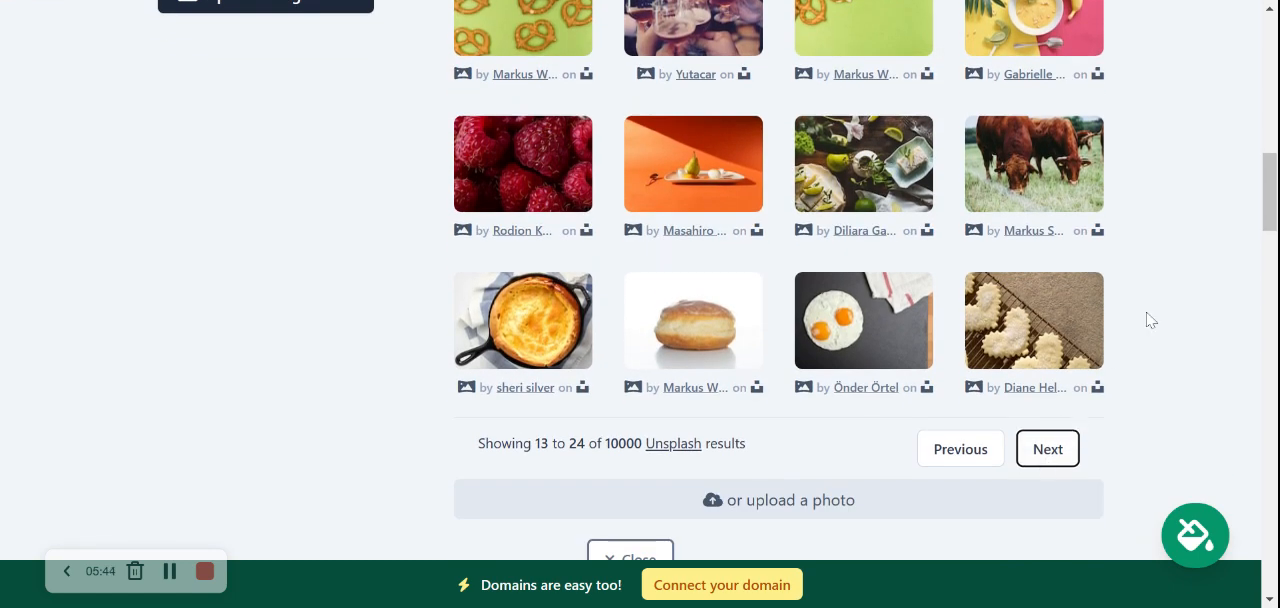
Search the photo library for german meal
scroll(1150, 320, "up", 2)
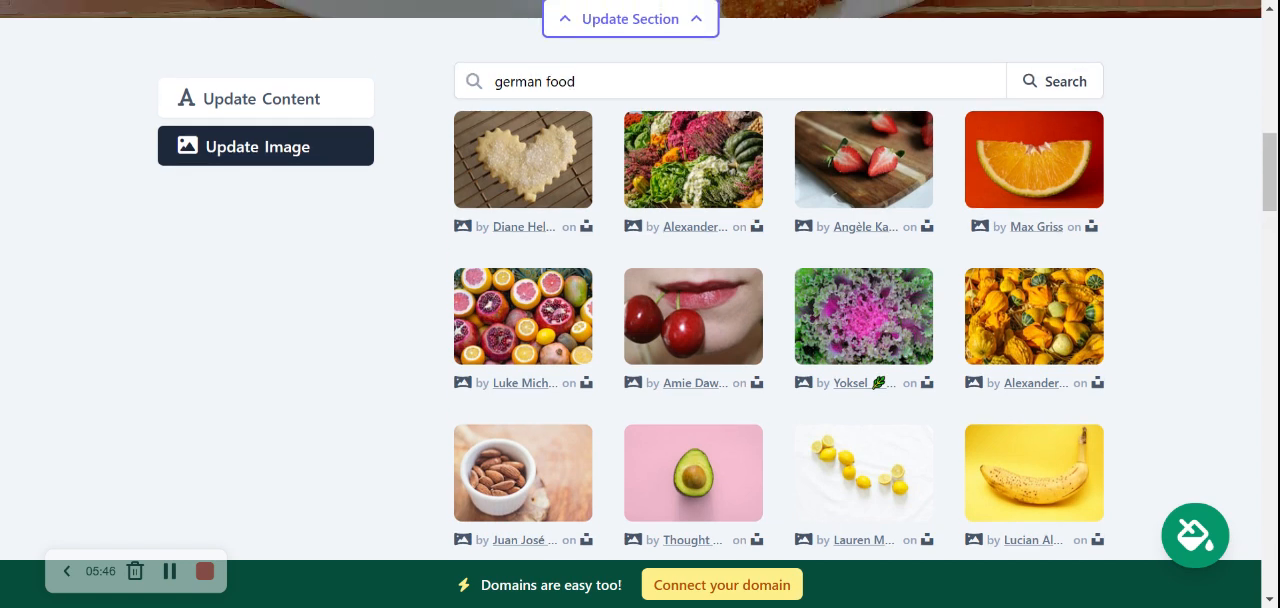
scroll(1150, 320, "down", 1)
left_click_drag(577, 7, 547, 7)
key("BackSpace")
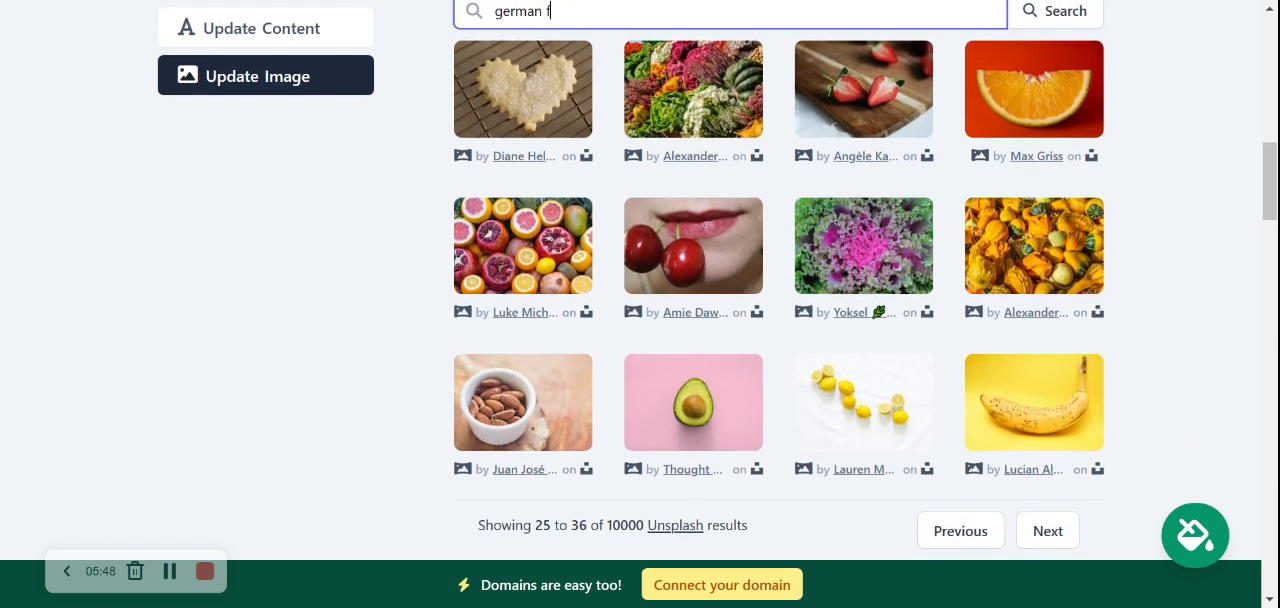
type("meal")
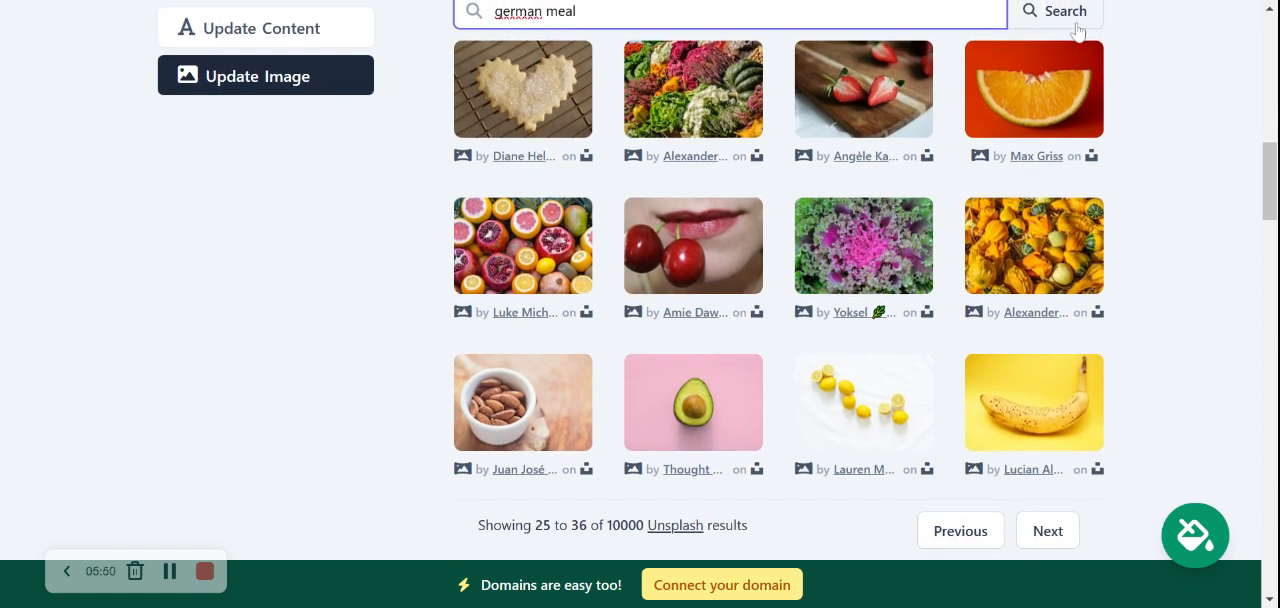
left_click(1062, 12)
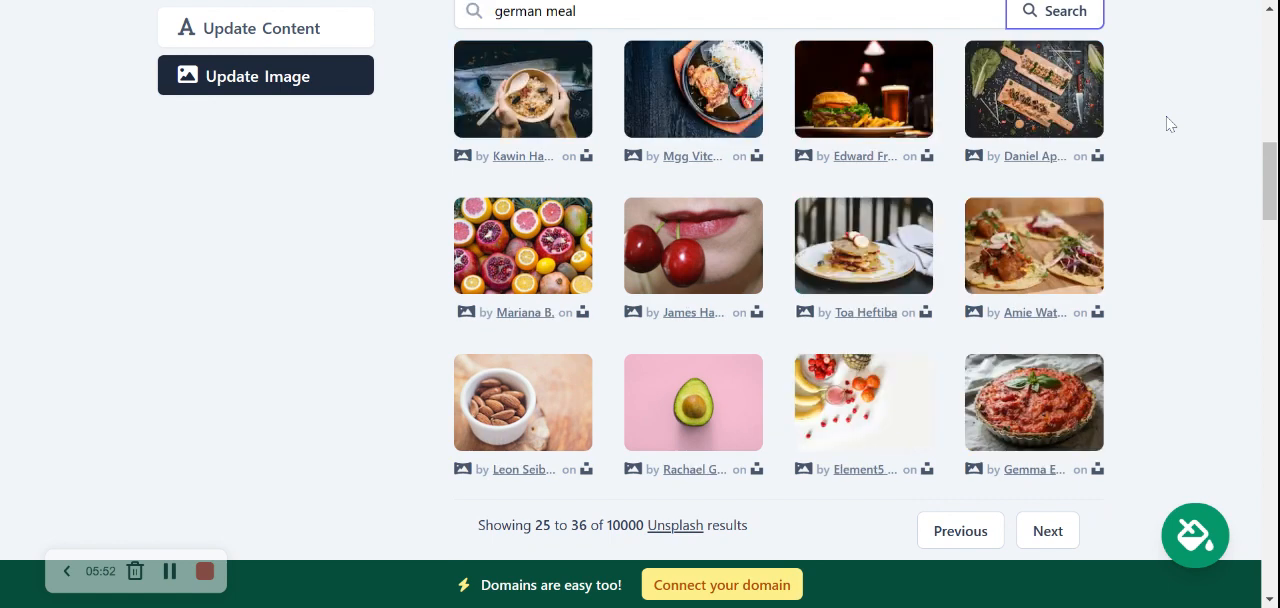
Page back to the first german meal results and look through the pictures for a hero image
scroll(983, 427, "down", 1)
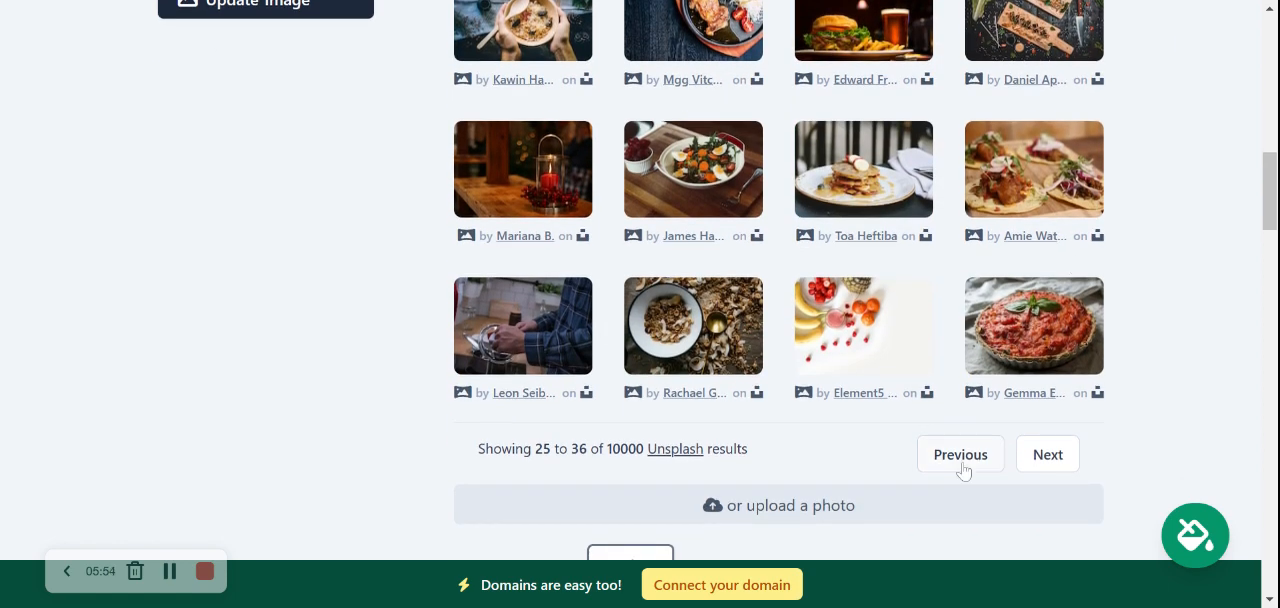
left_click(960, 455)
left_click(960, 455)
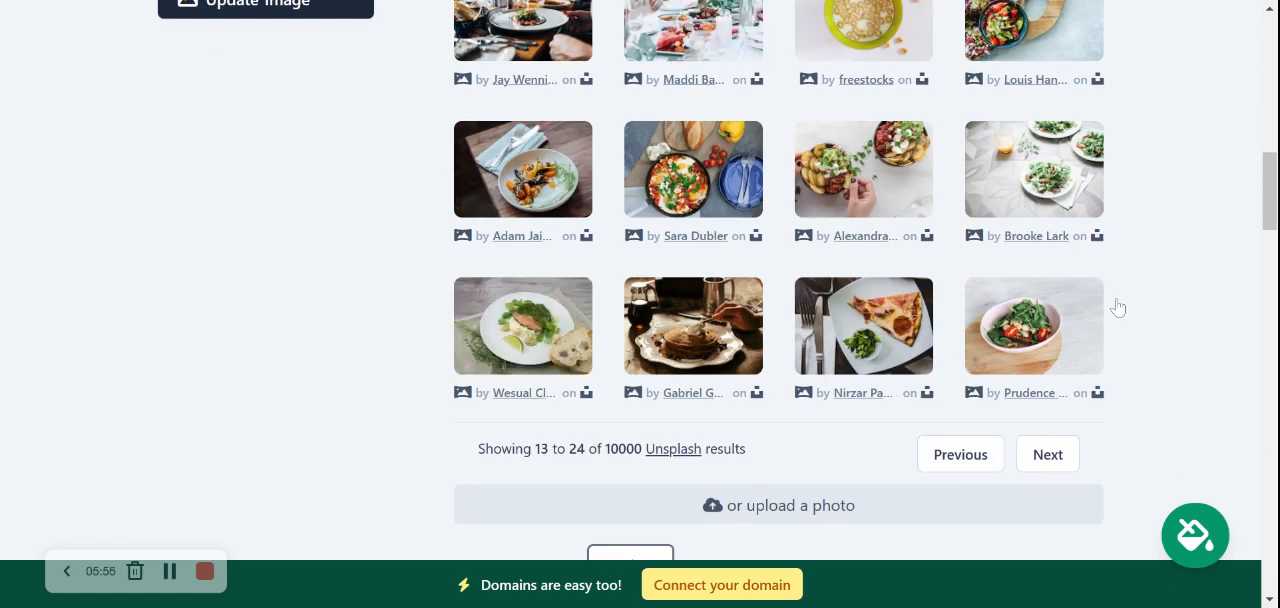
scroll(1118, 307, "up", 1)
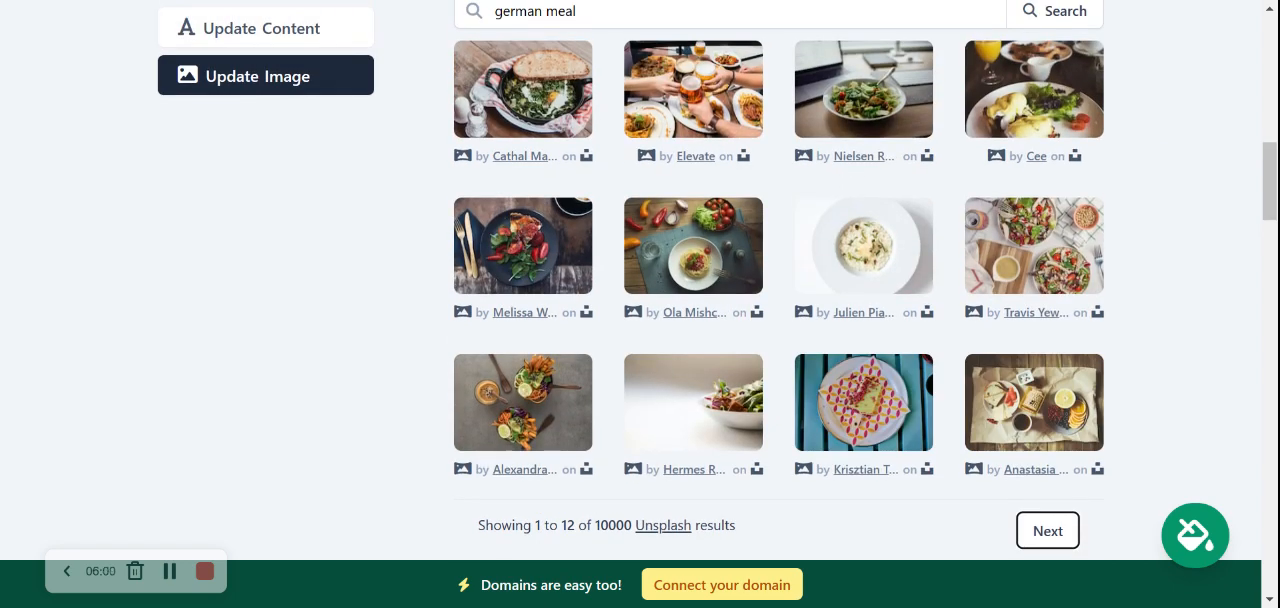
left_click(1062, 535)
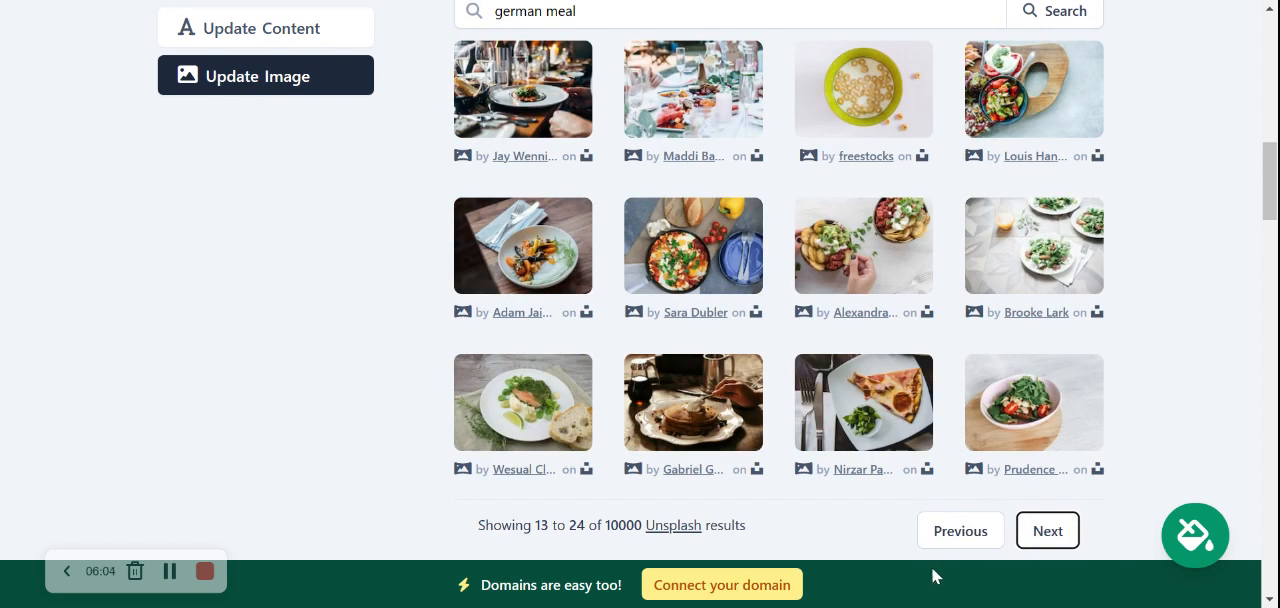
left_click(955, 531)
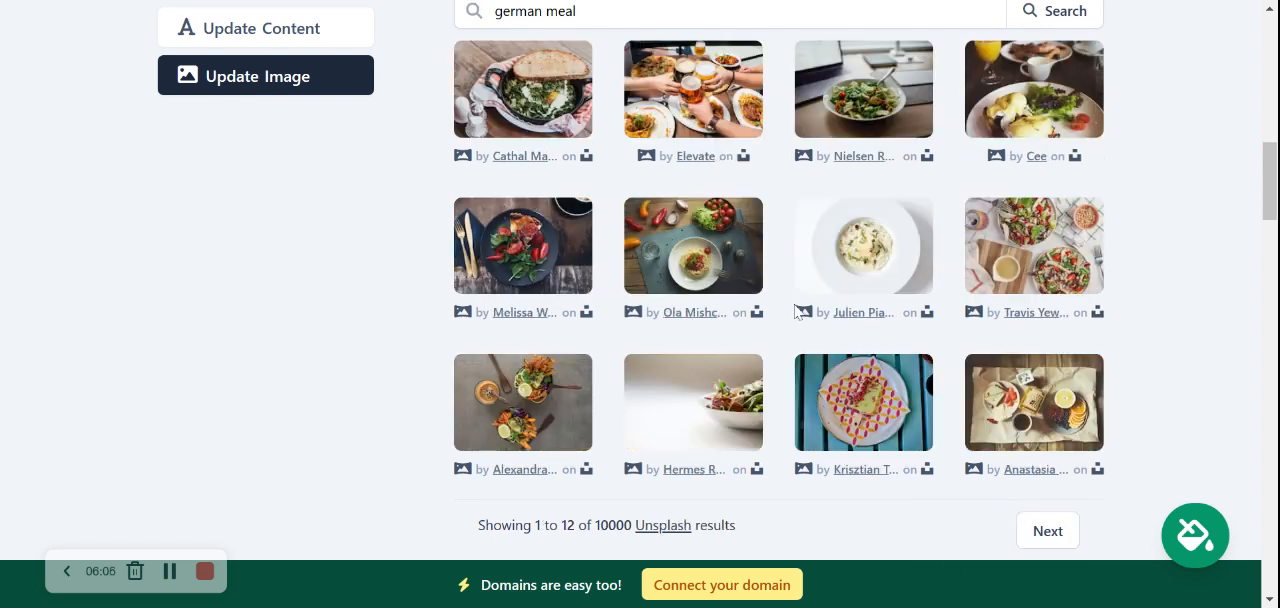
scroll(856, 63, "up", 1)
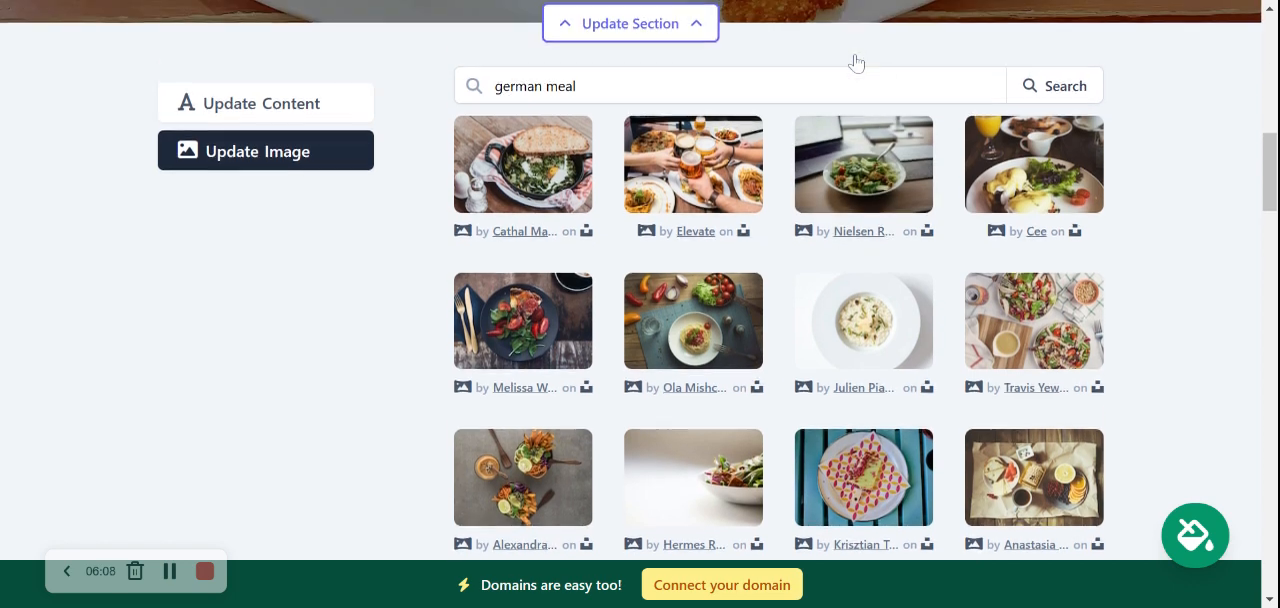
Select the photo of eggs and salad with orange juice and save it as the hero section's image
left_click(988, 134)
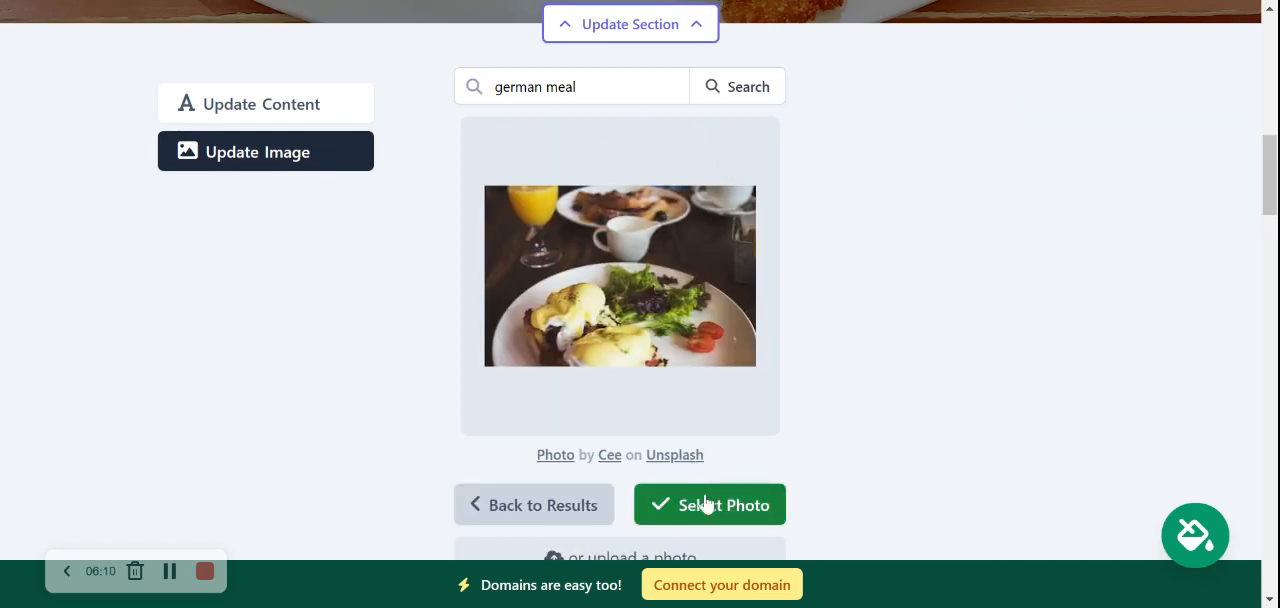
left_click(710, 507)
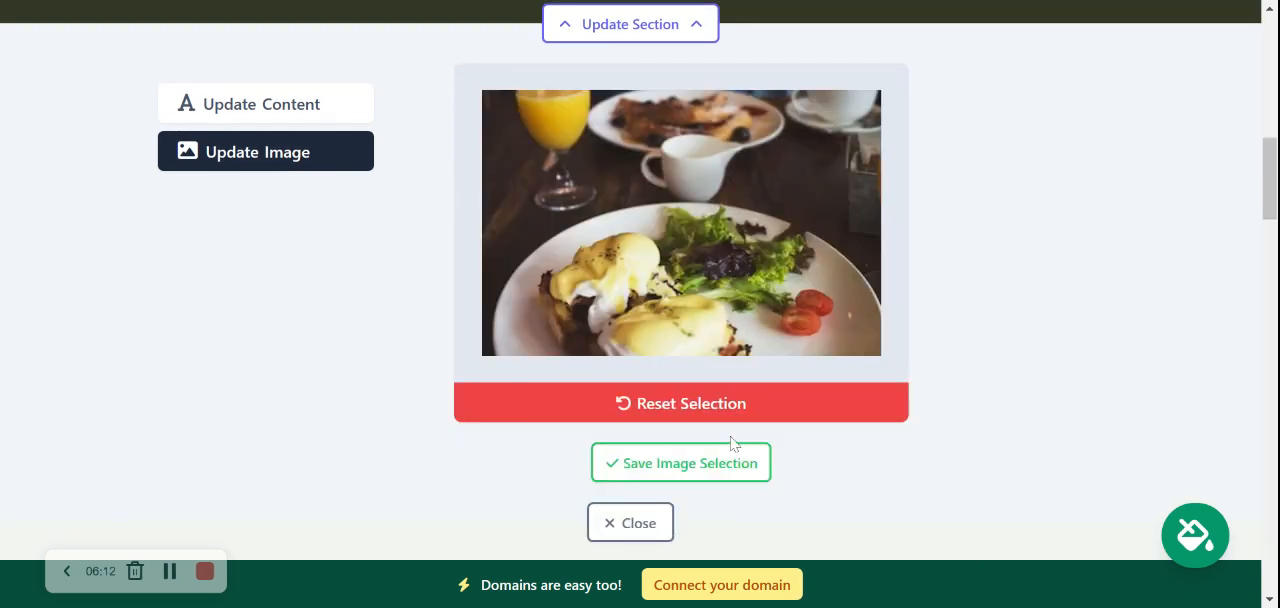
left_click(679, 461)
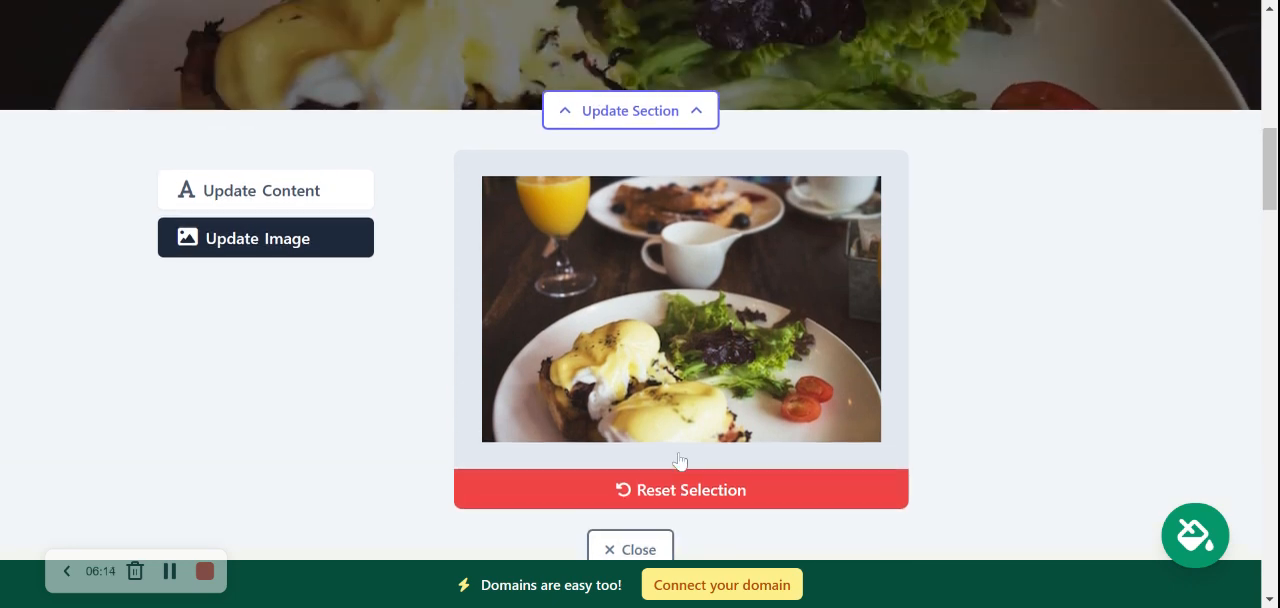
scroll(366, 251, "down", 5)
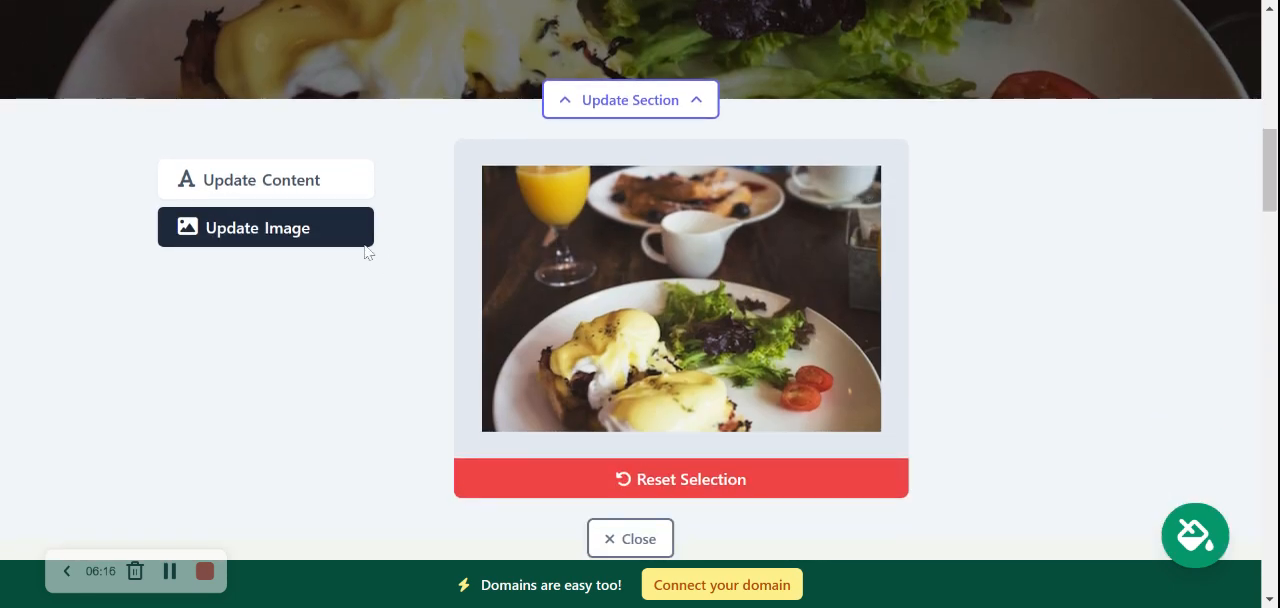
Set the hero section's button text to "View our Menu"
left_click(285, 190)
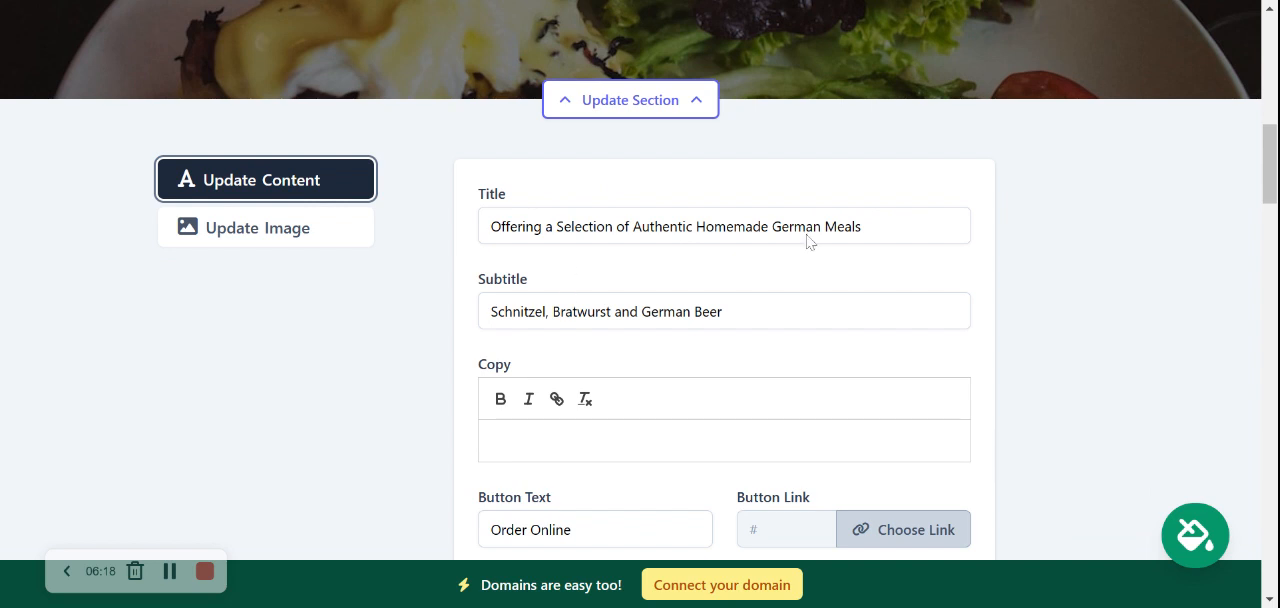
scroll(640, 300, "down", 3)
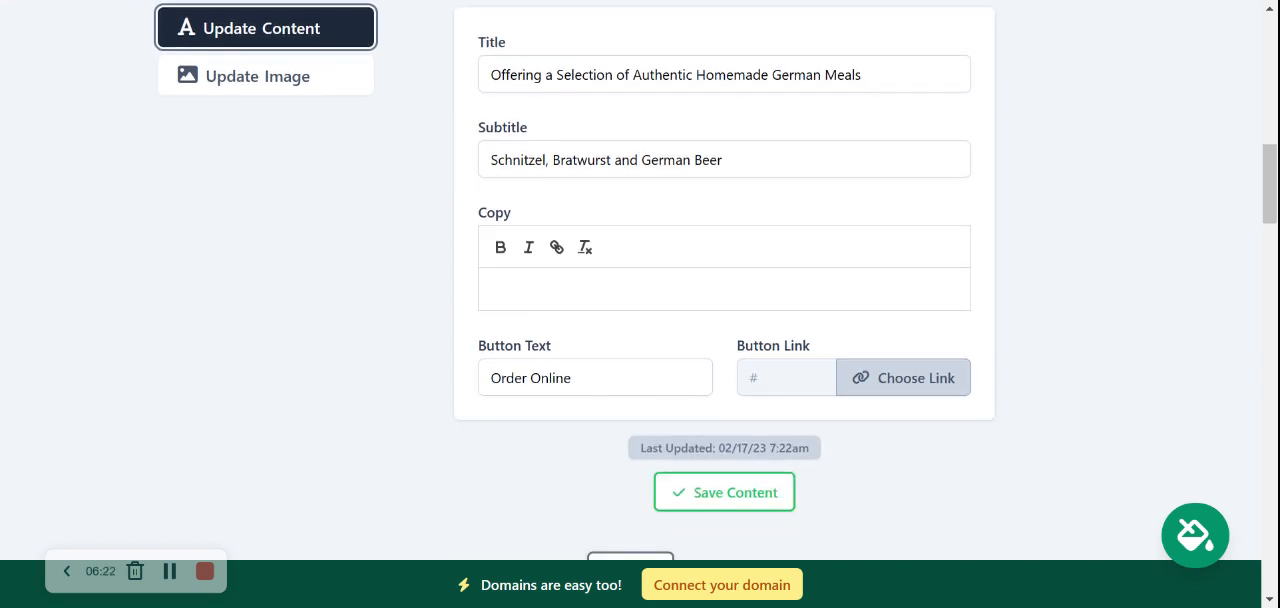
scroll(645, 78, "up", 6)
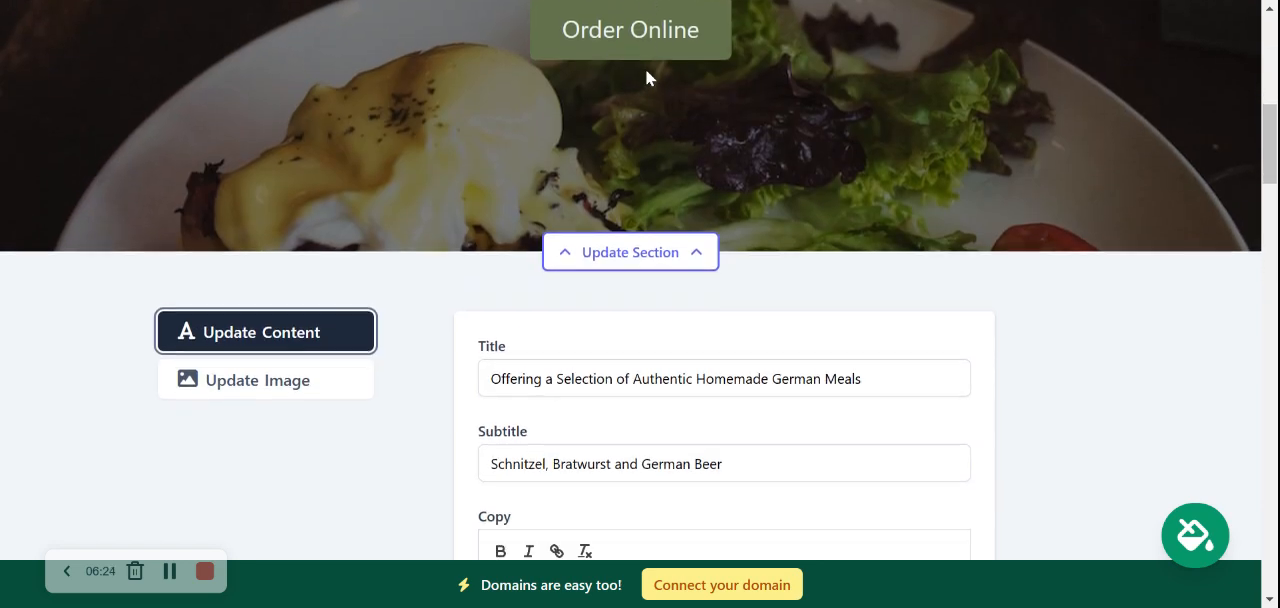
scroll(645, 78, "down", 9)
left_click_drag(572, 225, 490, 225)
type("V")
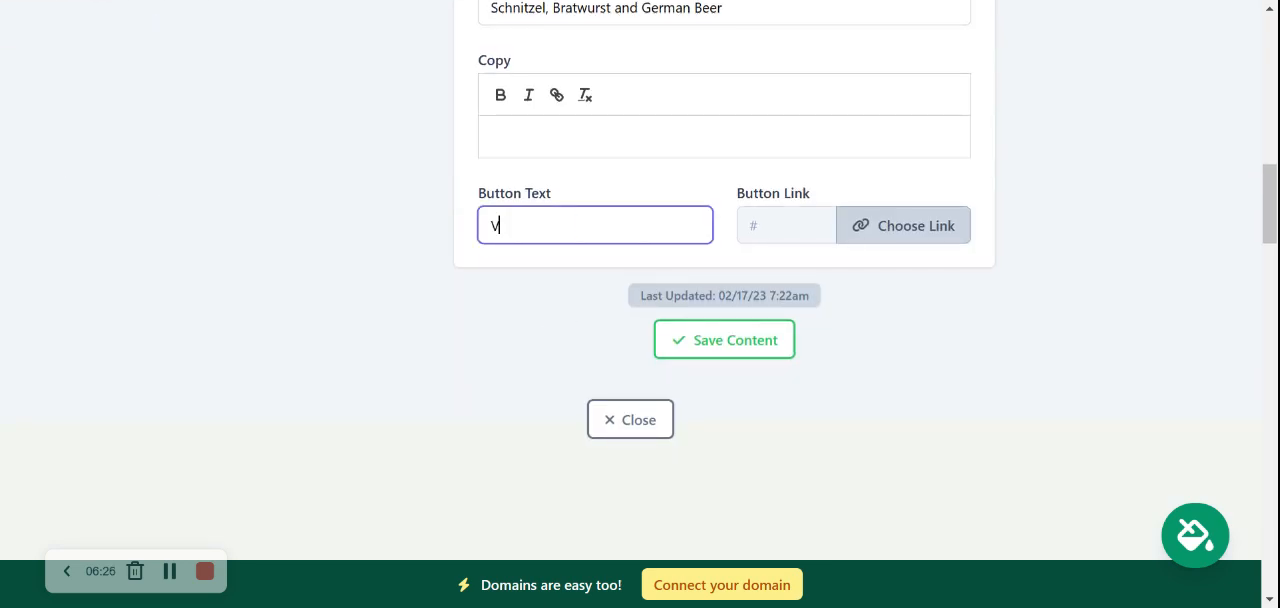
type("iew our M")
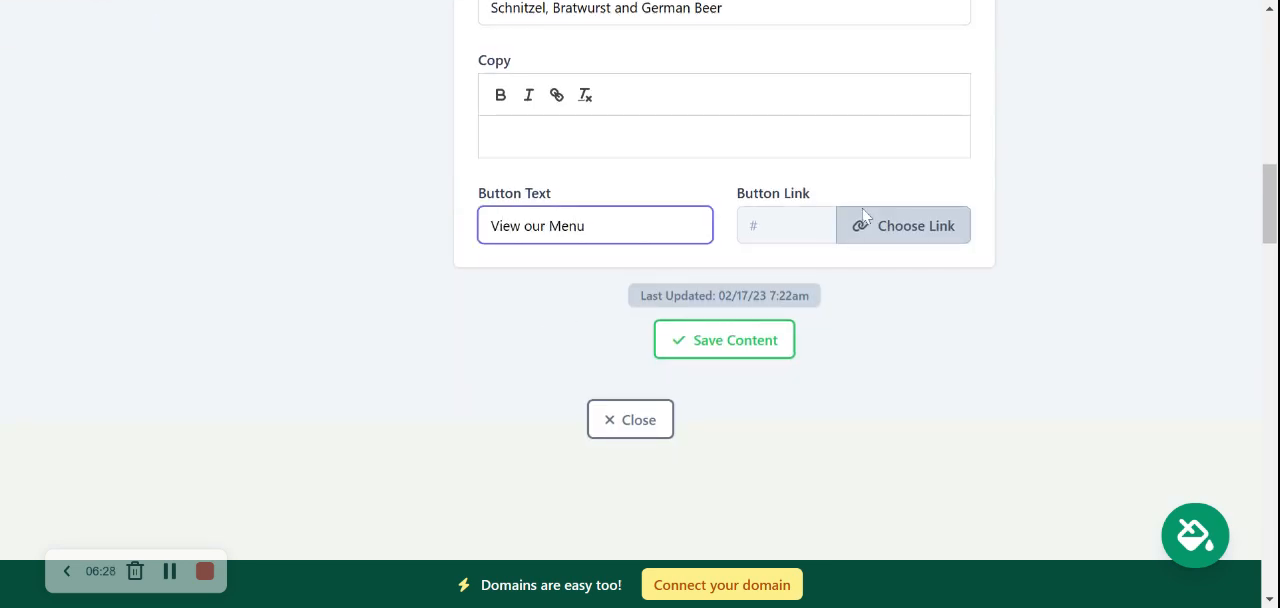
type("enu")
Link the hero button to an uploaded PDF, Mighty_Menu.pdf, then save the content and close the section's settings
left_click(865, 221)
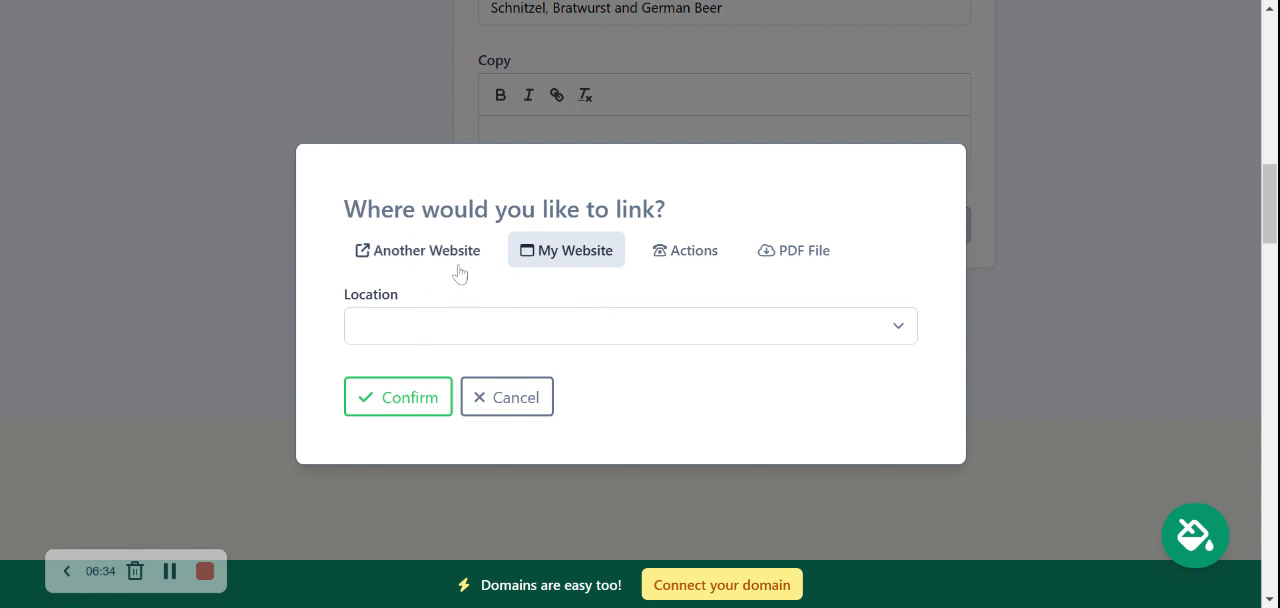
left_click(690, 252)
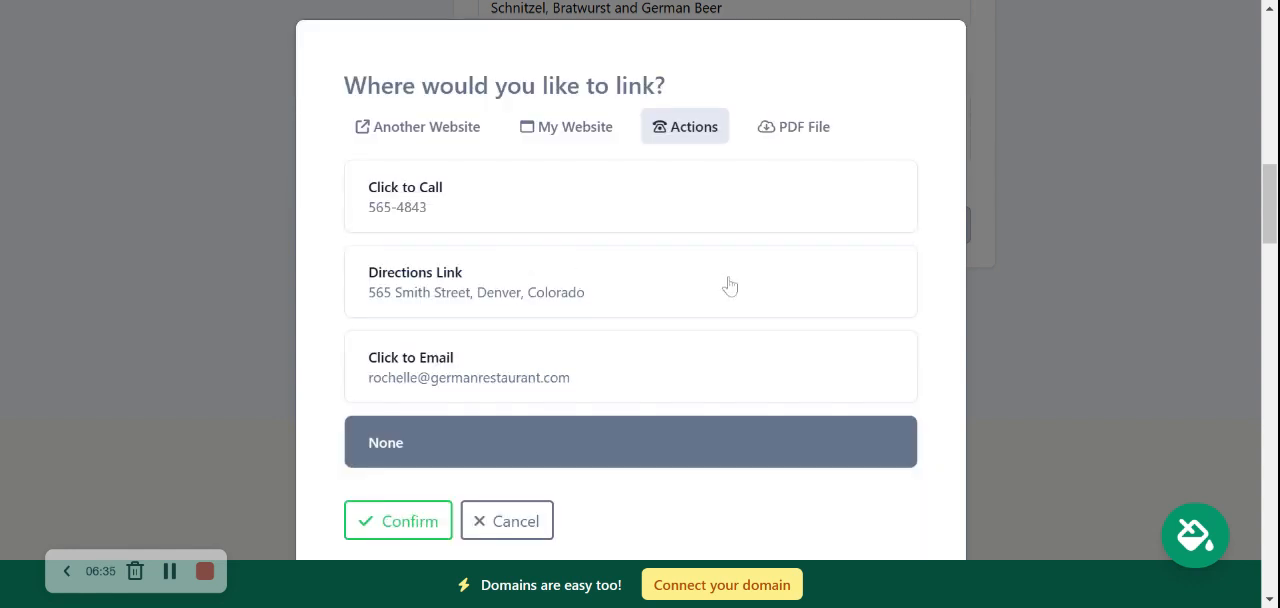
left_click(806, 135)
left_click(612, 324)
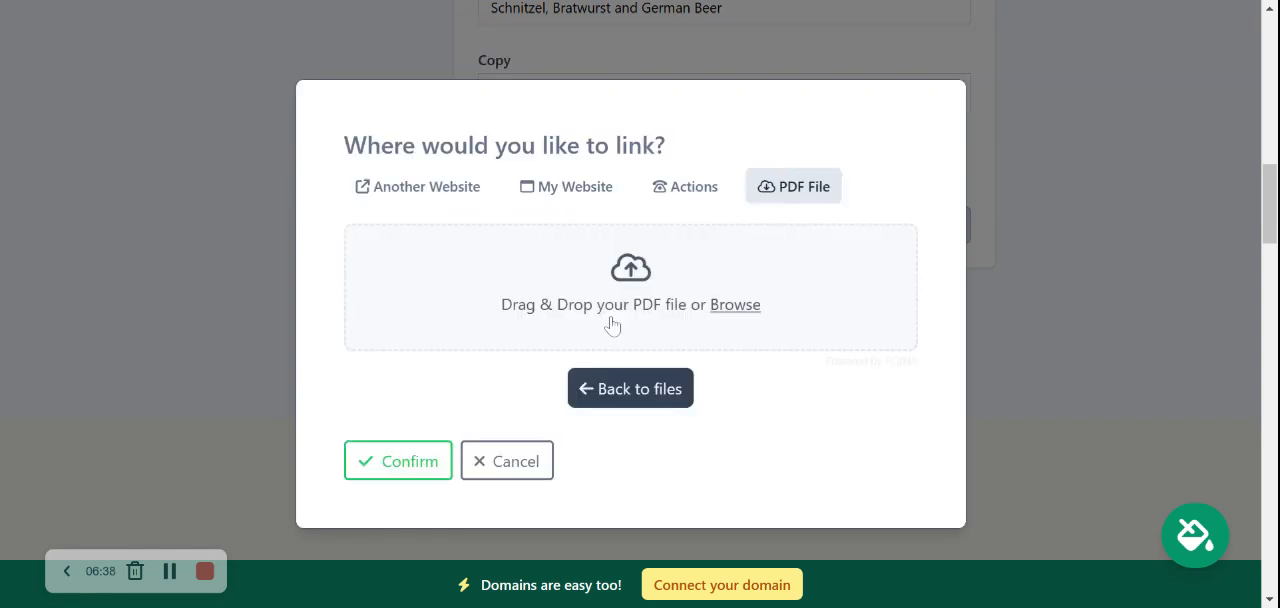
left_click(617, 400)
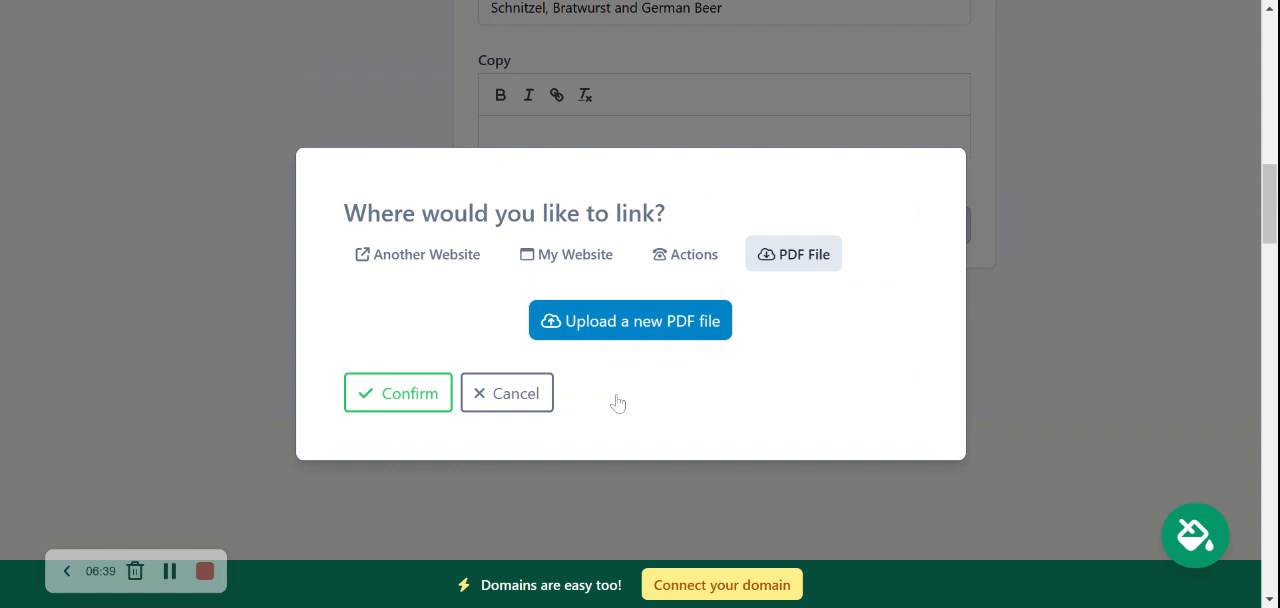
left_click(708, 319)
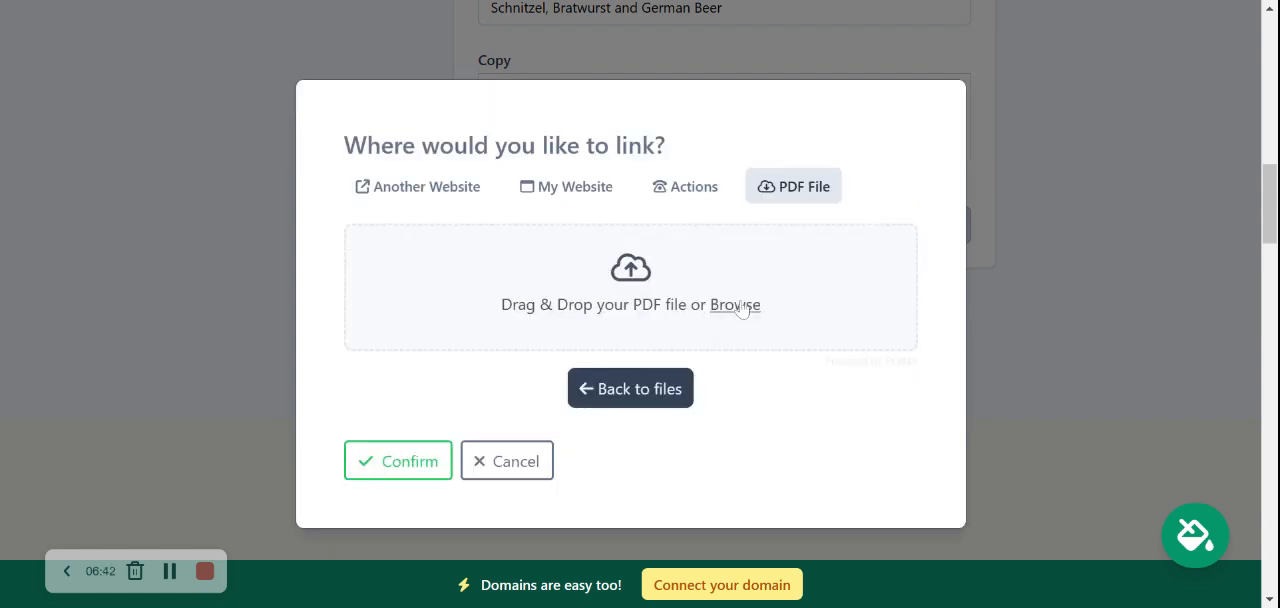
left_click(740, 308)
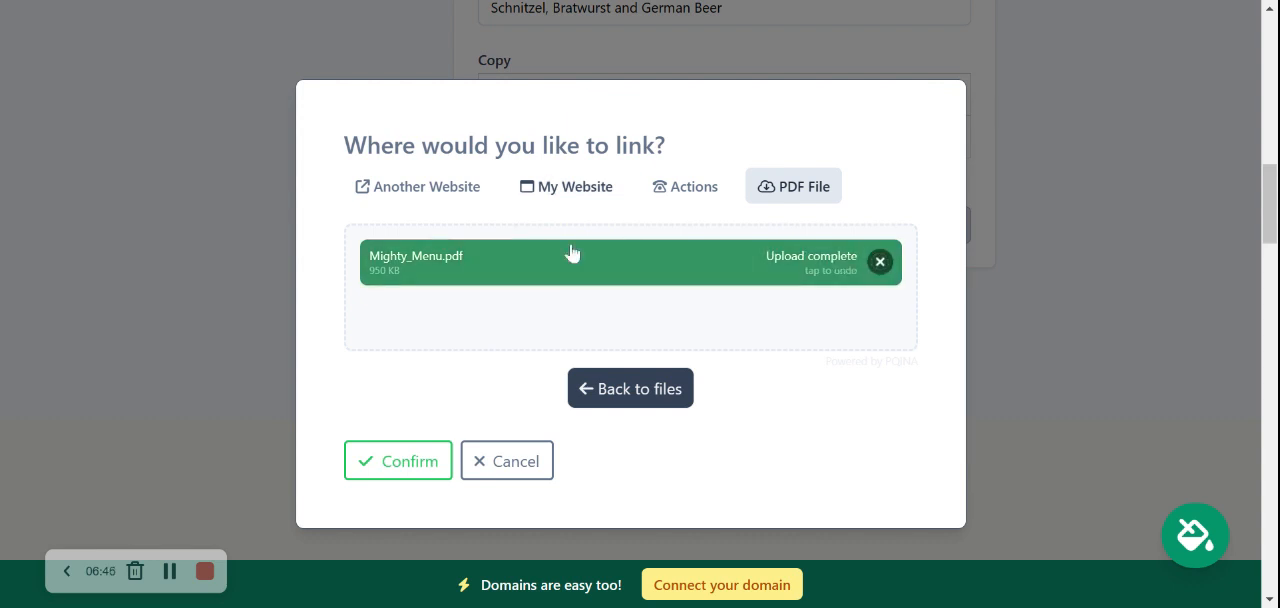
left_click(391, 474)
left_click(700, 342)
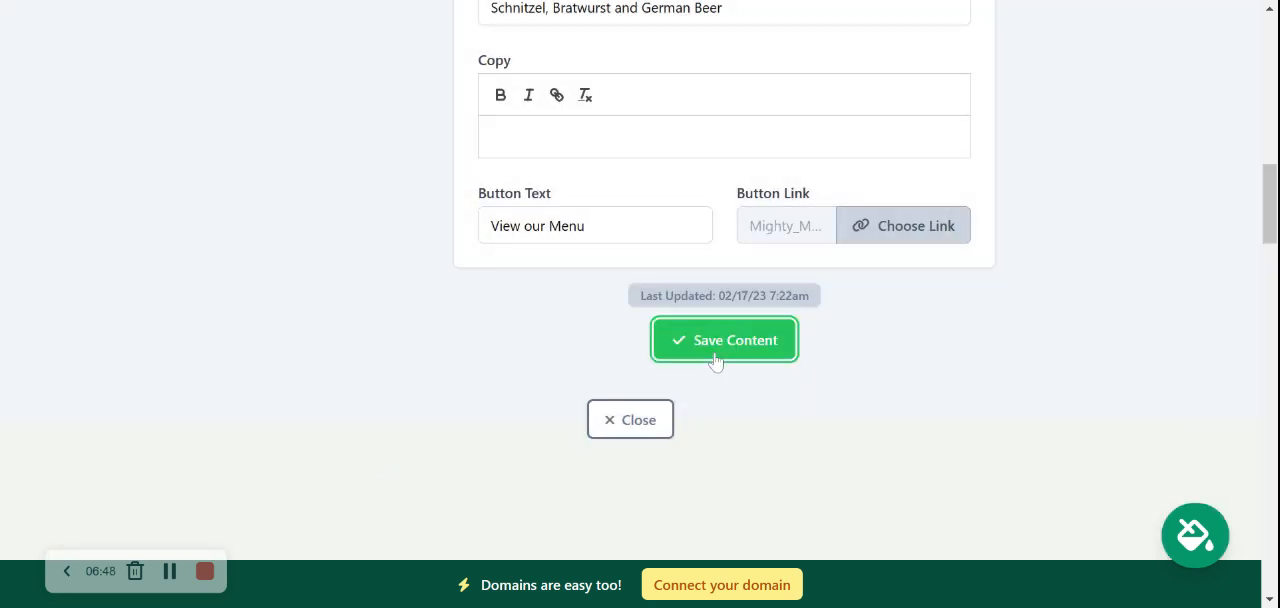
left_click(632, 420)
Review the hero section, the address and opening hours, the cake photo and the restaurant's introductory text
scroll(368, 213, "up", 7)
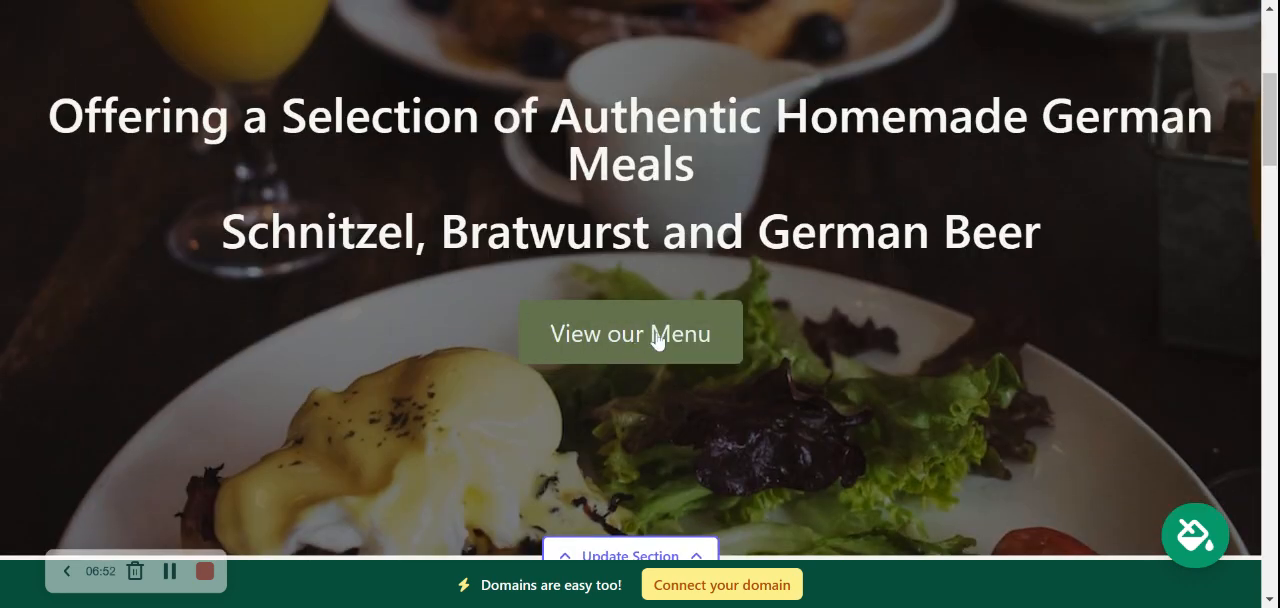
scroll(657, 338, "down", 3)
scroll(657, 340, "down", 3)
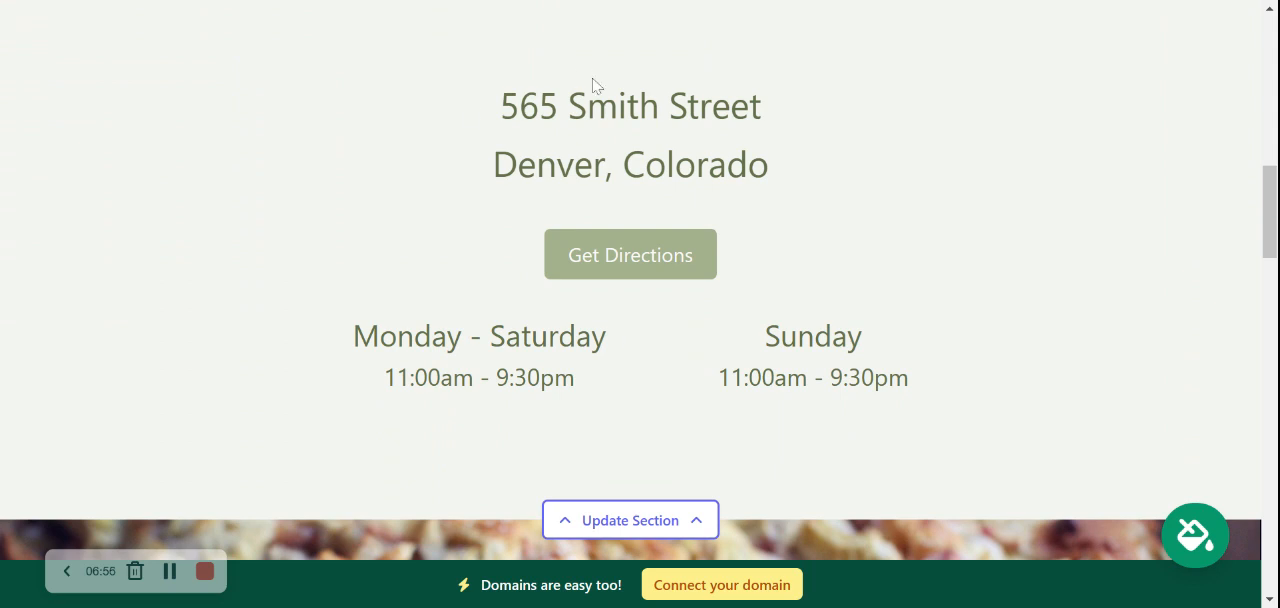
left_click_drag(490, 115, 866, 200)
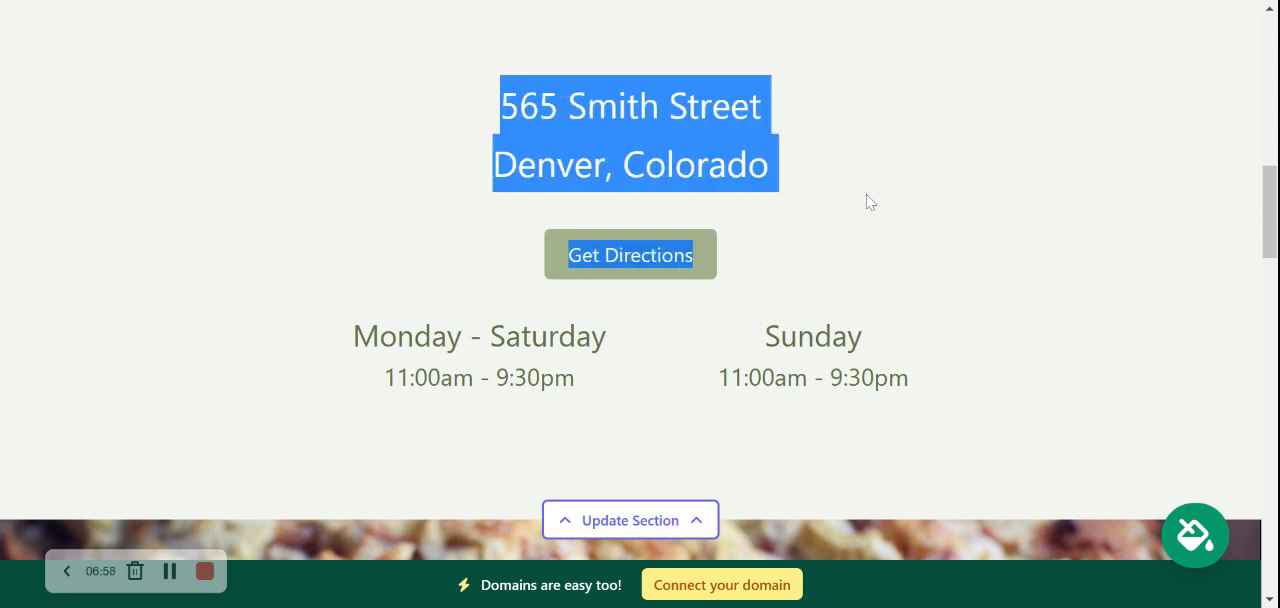
left_click_drag(531, 336, 548, 336)
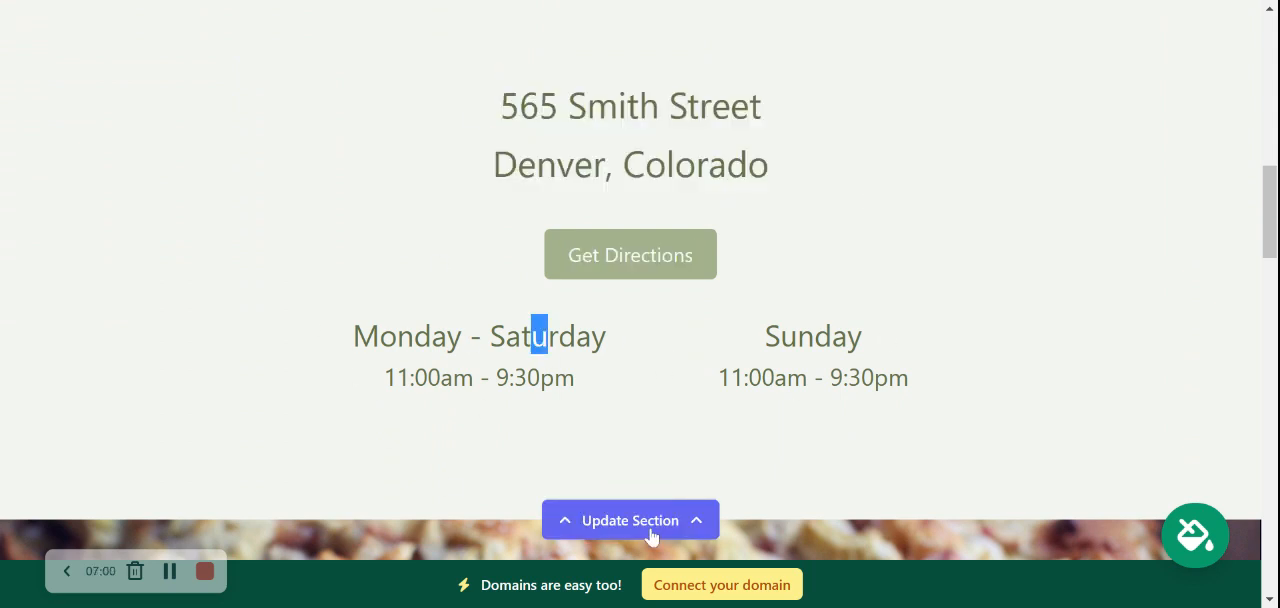
left_click(957, 366)
scroll(957, 368, "down", 1)
scroll(957, 368, "down", 8)
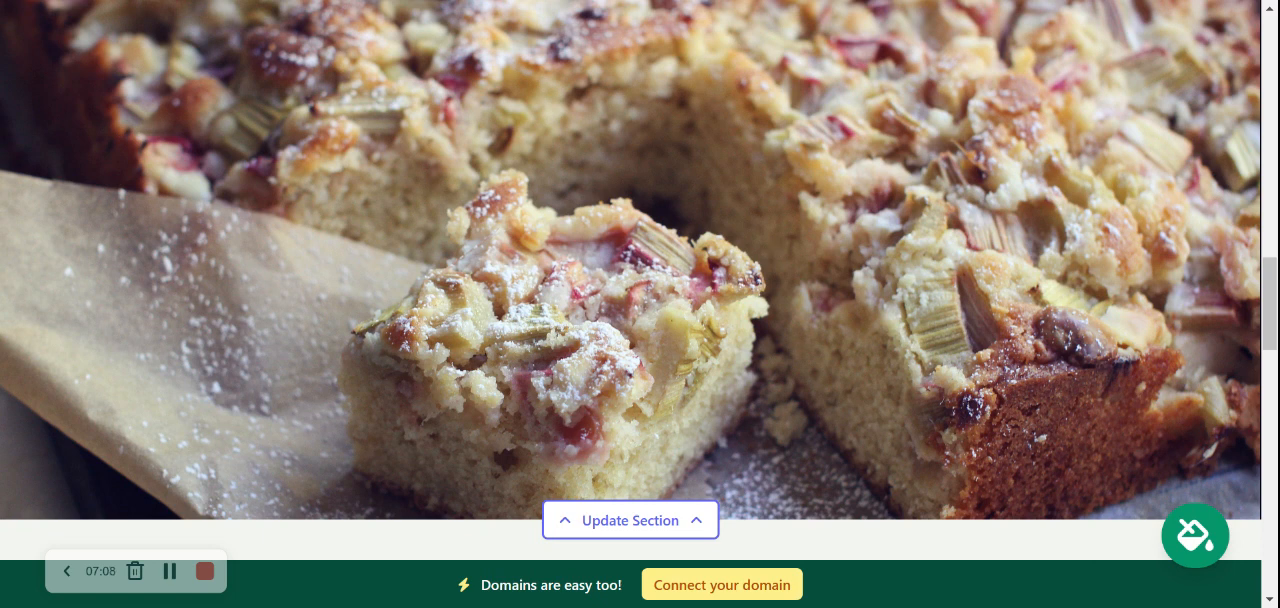
scroll(640, 270, "down", 5)
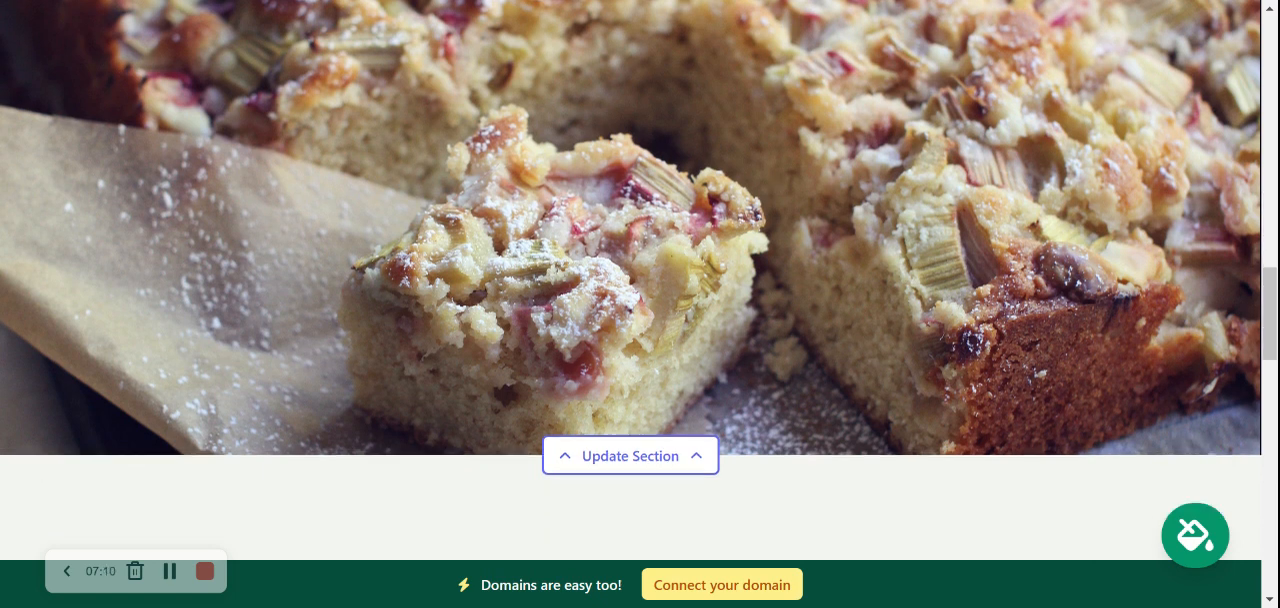
scroll(640, 300, "down", 2)
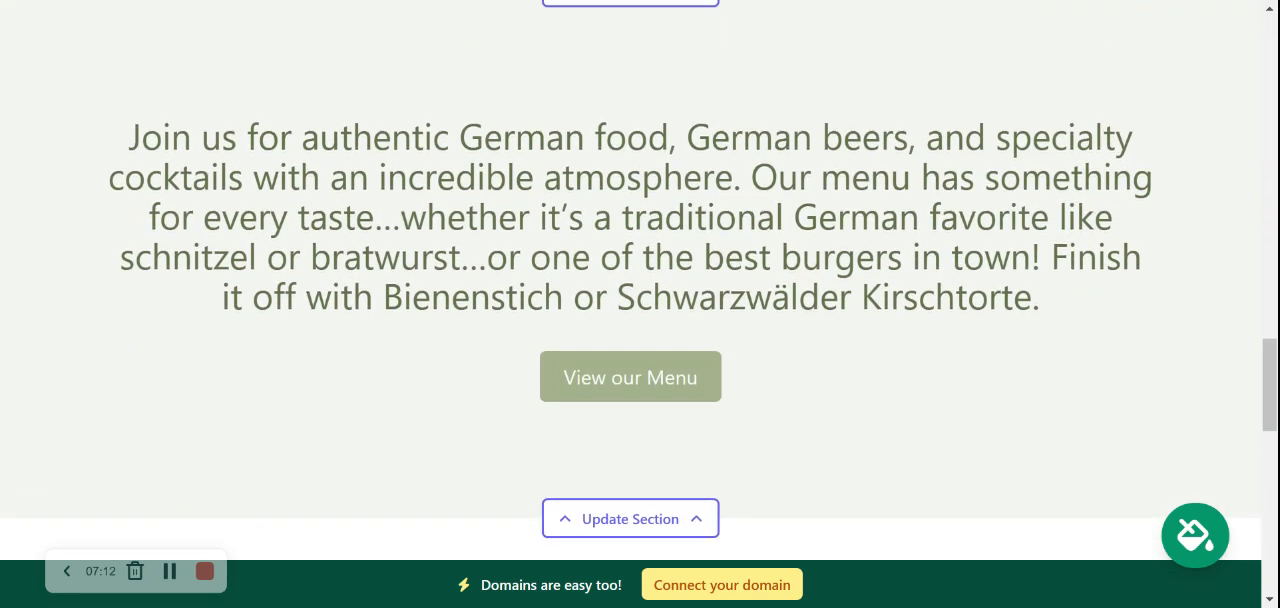
left_click_drag(109, 157, 1109, 329)
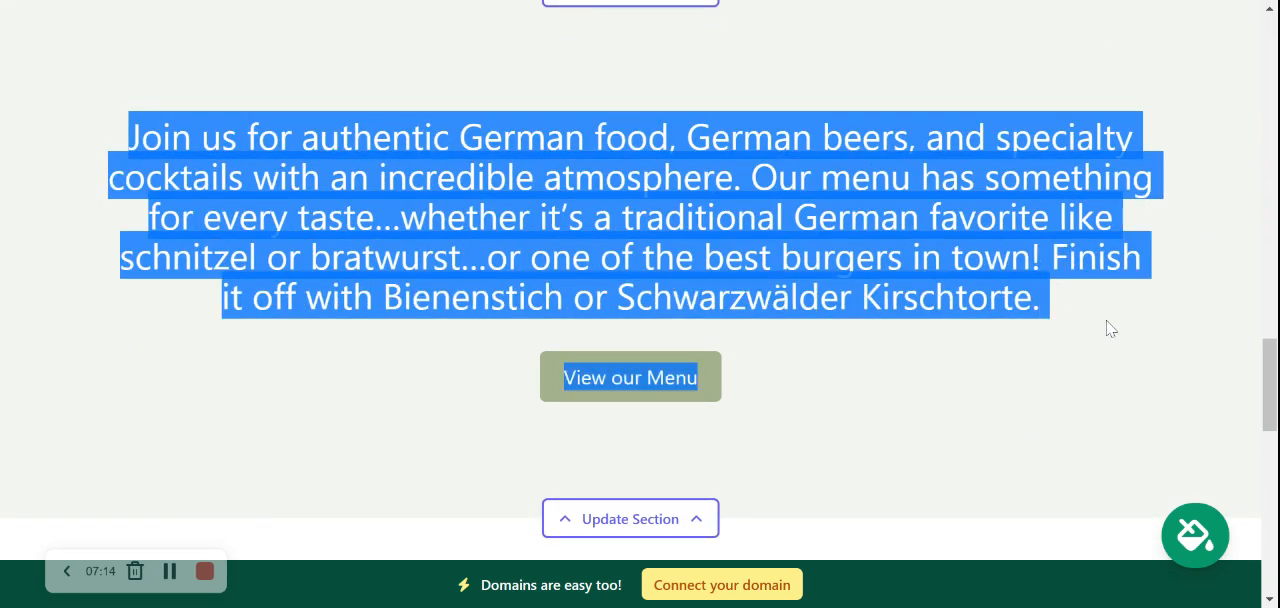
left_click(870, 368)
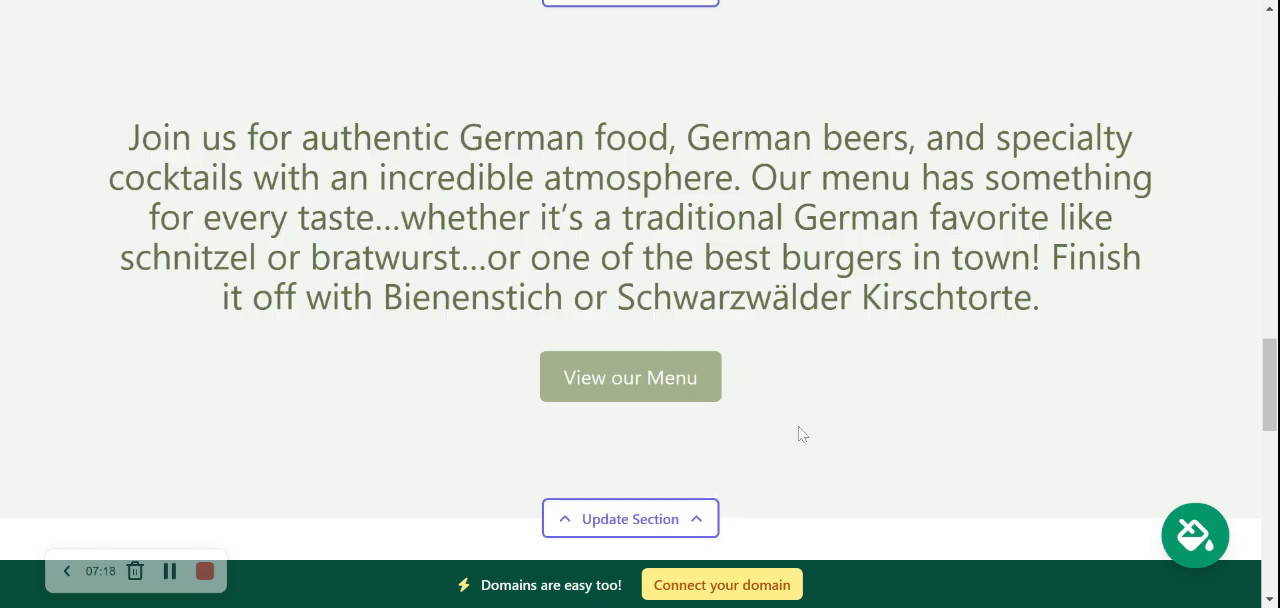
Read through the About Us section's heading and both text paragraphs beside the photo of the pretzel basket
scroll(798, 434, "down", 5)
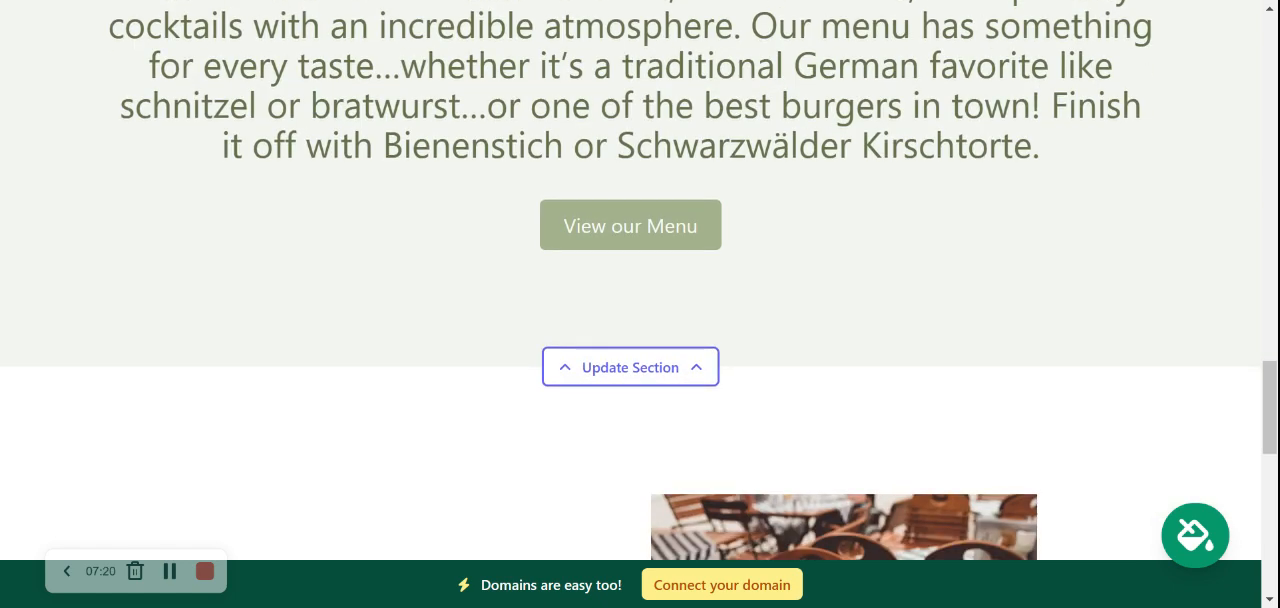
scroll(640, 280, "down", 2)
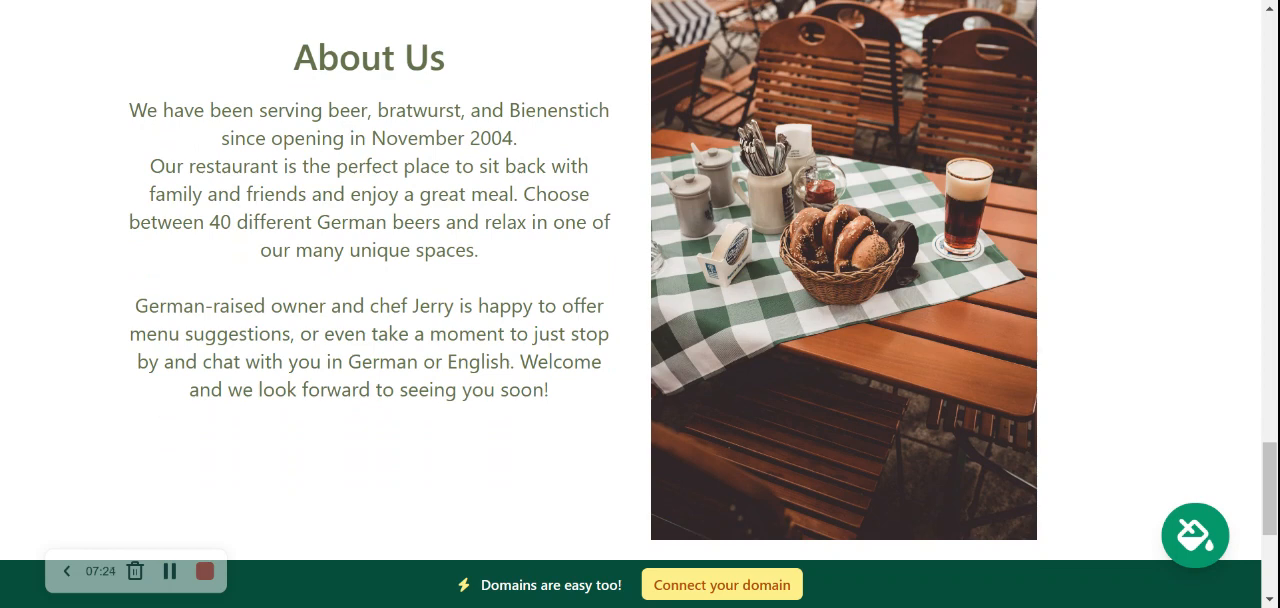
left_click_drag(71, 131, 546, 437)
left_click(113, 103)
left_click_drag(113, 103, 598, 405)
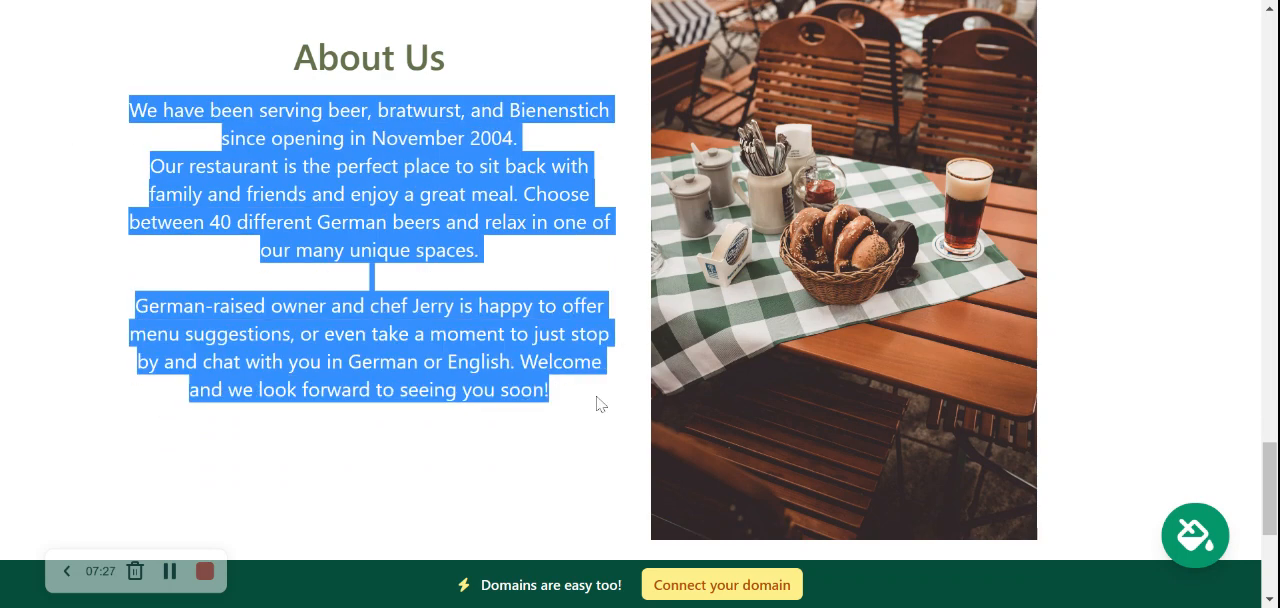
left_click(237, 260)
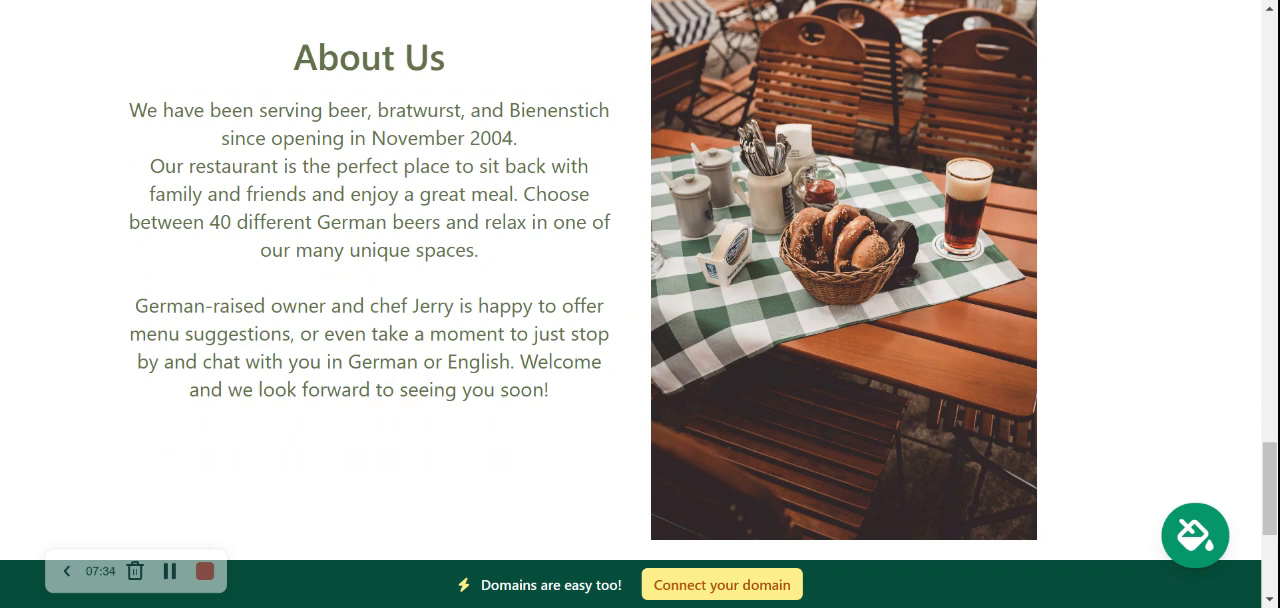
left_click_drag(151, 222, 533, 390)
left_click(536, 392)
left_click_drag(568, 423, 612, 414)
left_click(318, 72)
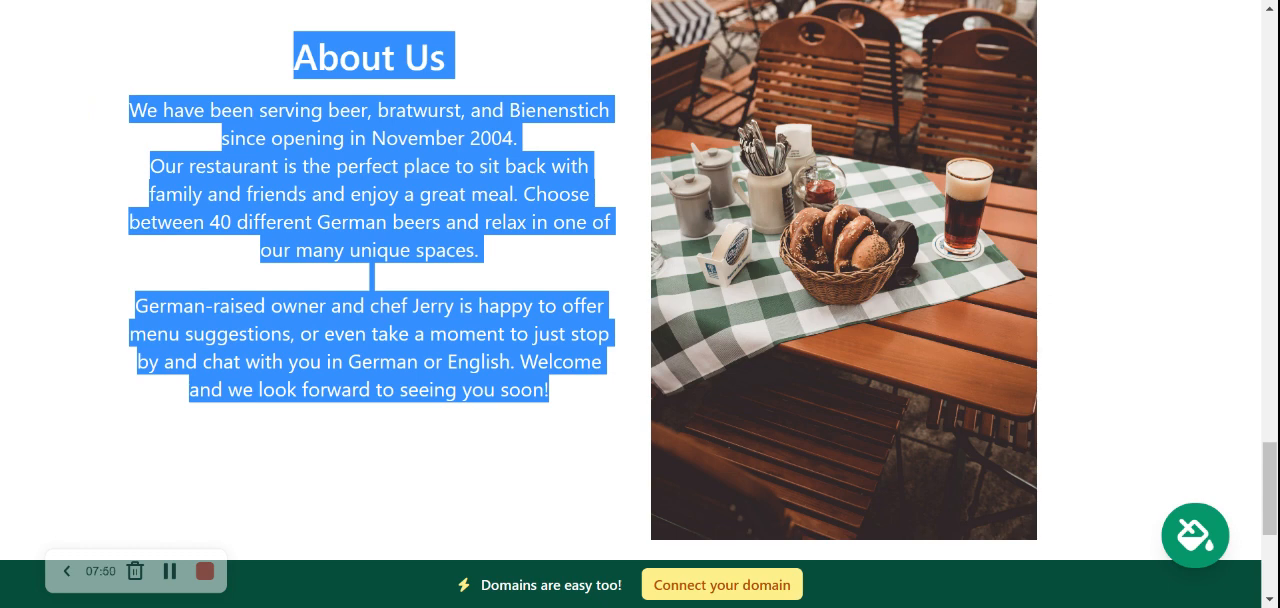
left_click(563, 425)
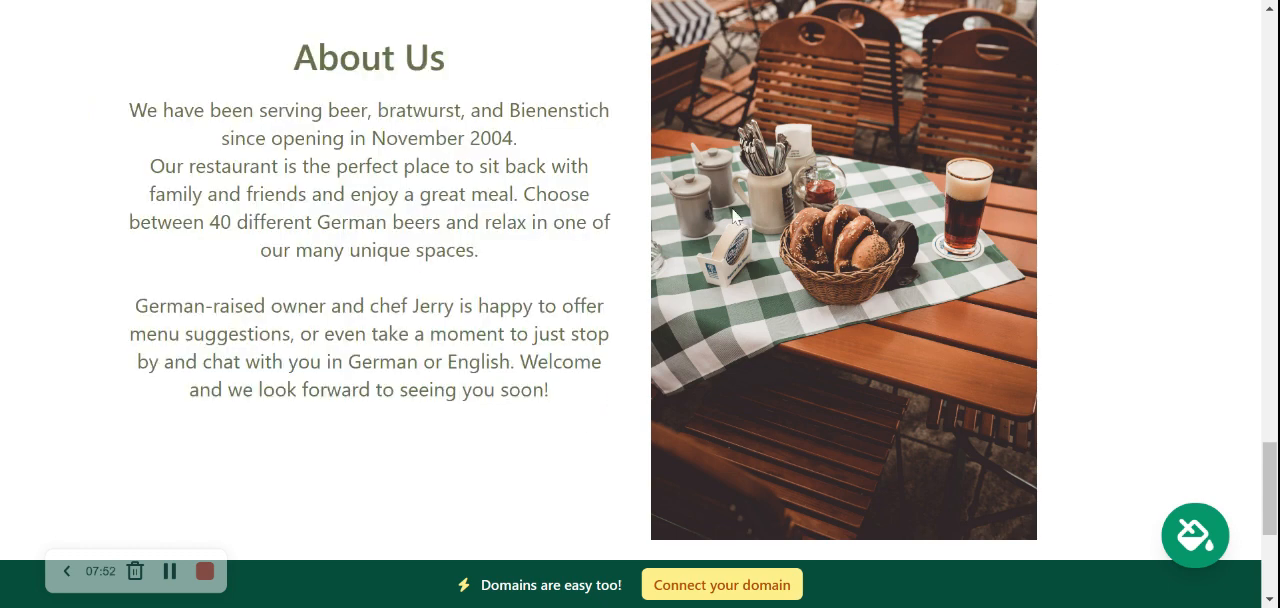
Review the footer's contact details and the remaining sections back up to the hero, logo and contact bar
scroll(808, 325, "down", 1)
scroll(806, 317, "down", 4)
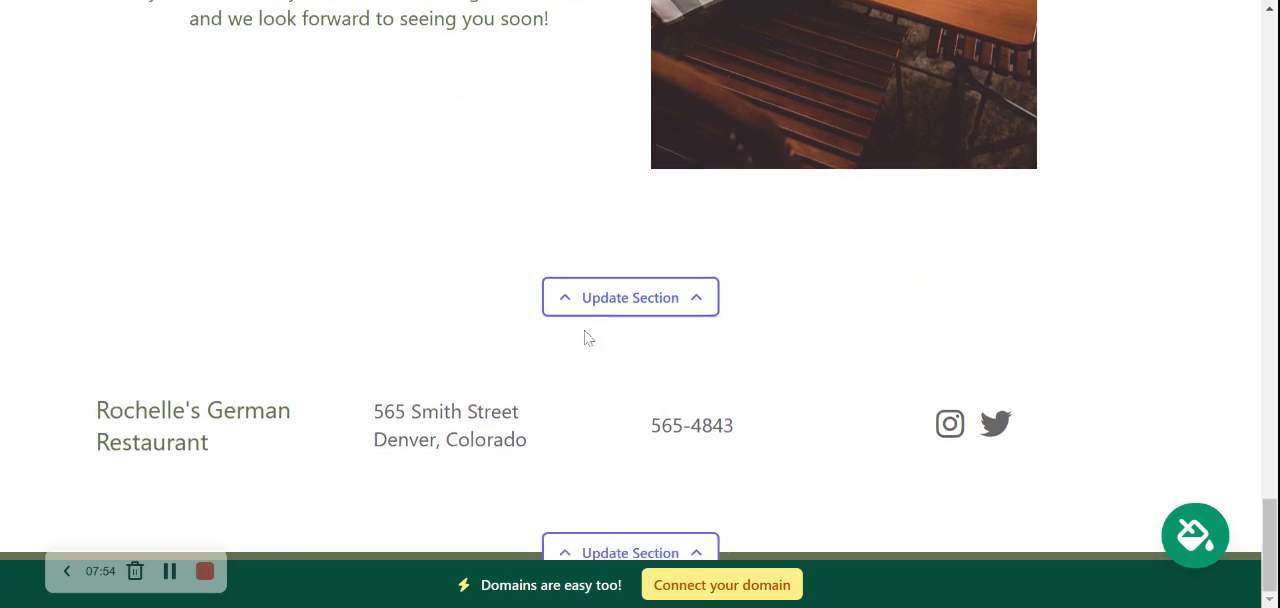
scroll(722, 315, "up", 12)
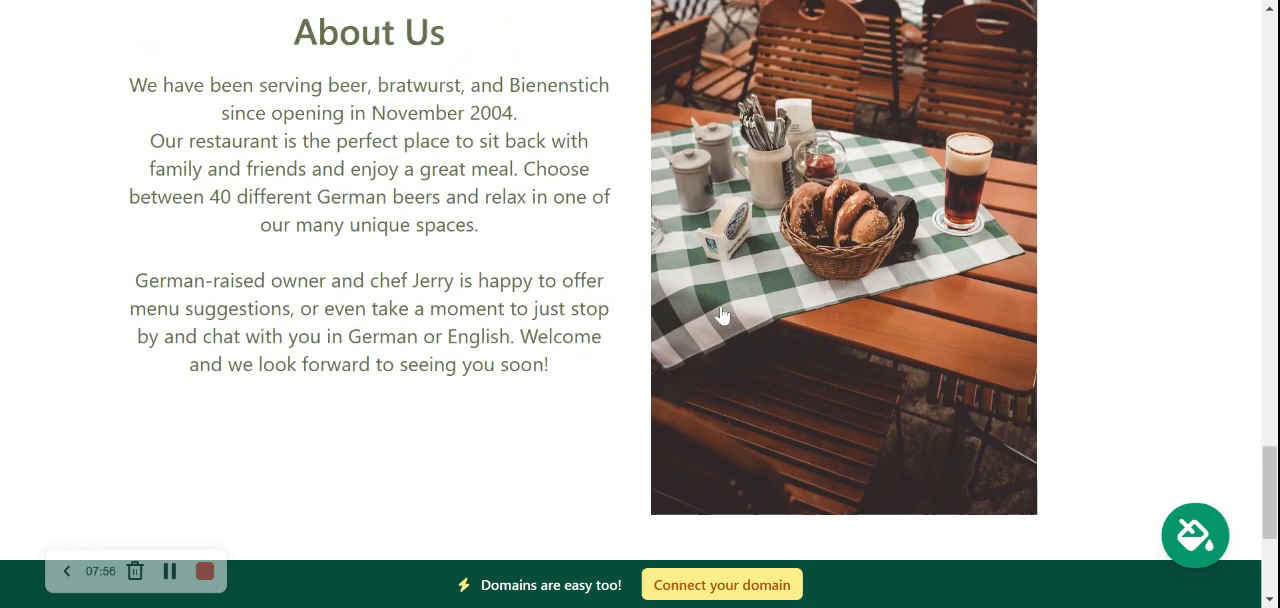
scroll(640, 280, "up", 12)
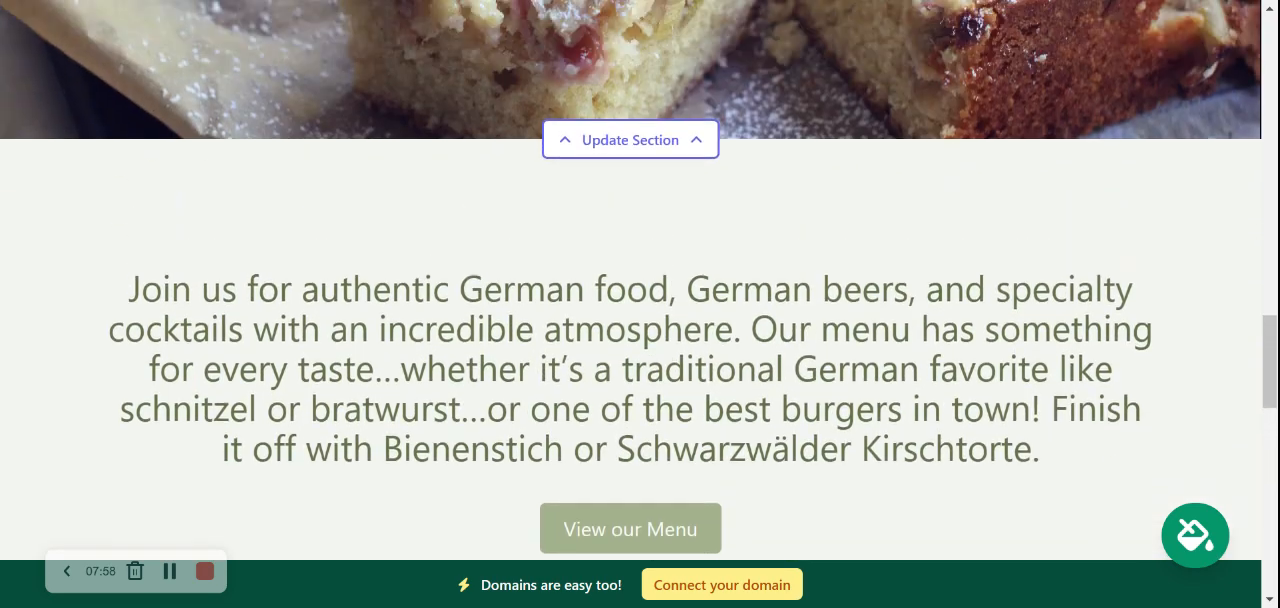
scroll(640, 280, "up", 12)
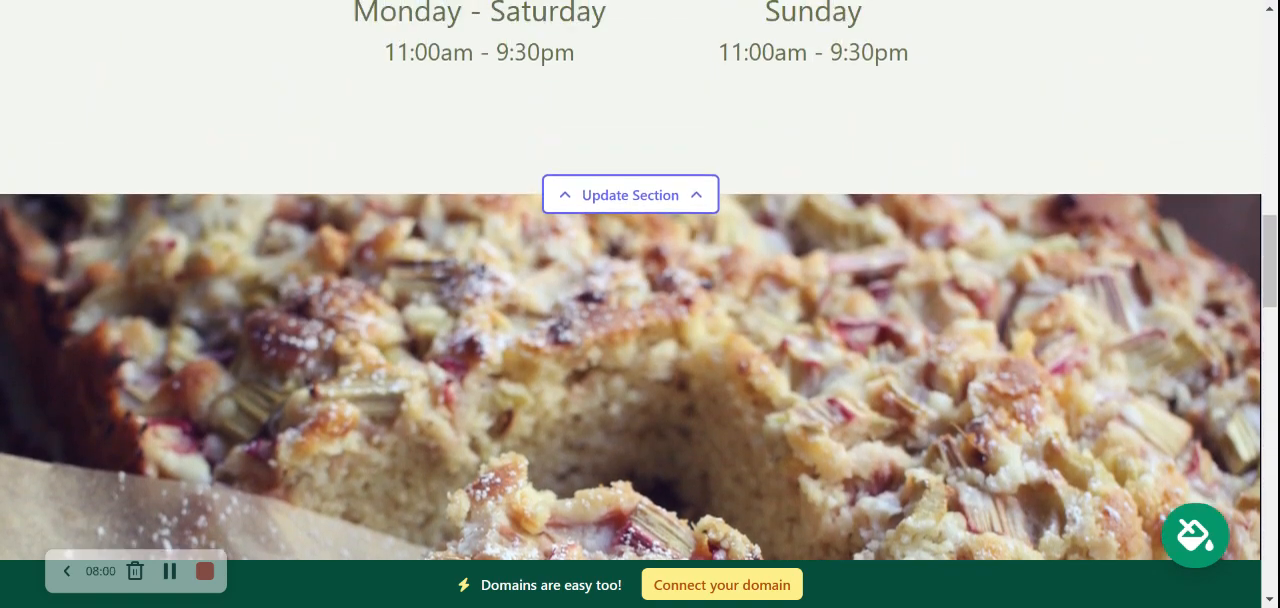
scroll(640, 280, "up", 4)
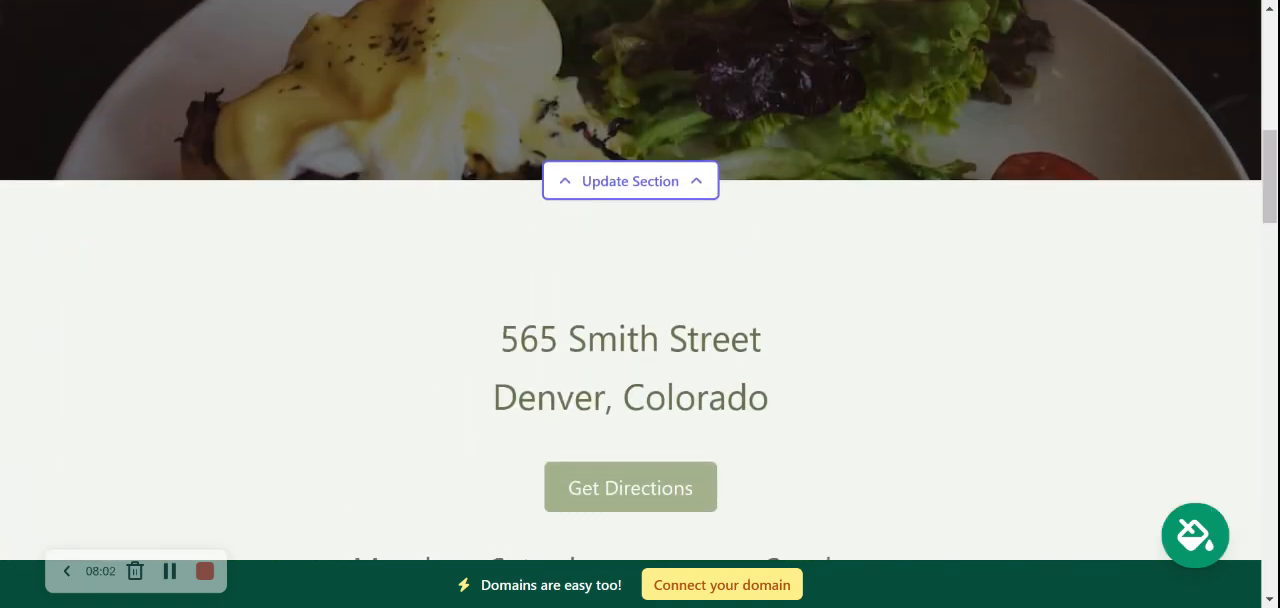
scroll(640, 280, "up", 7)
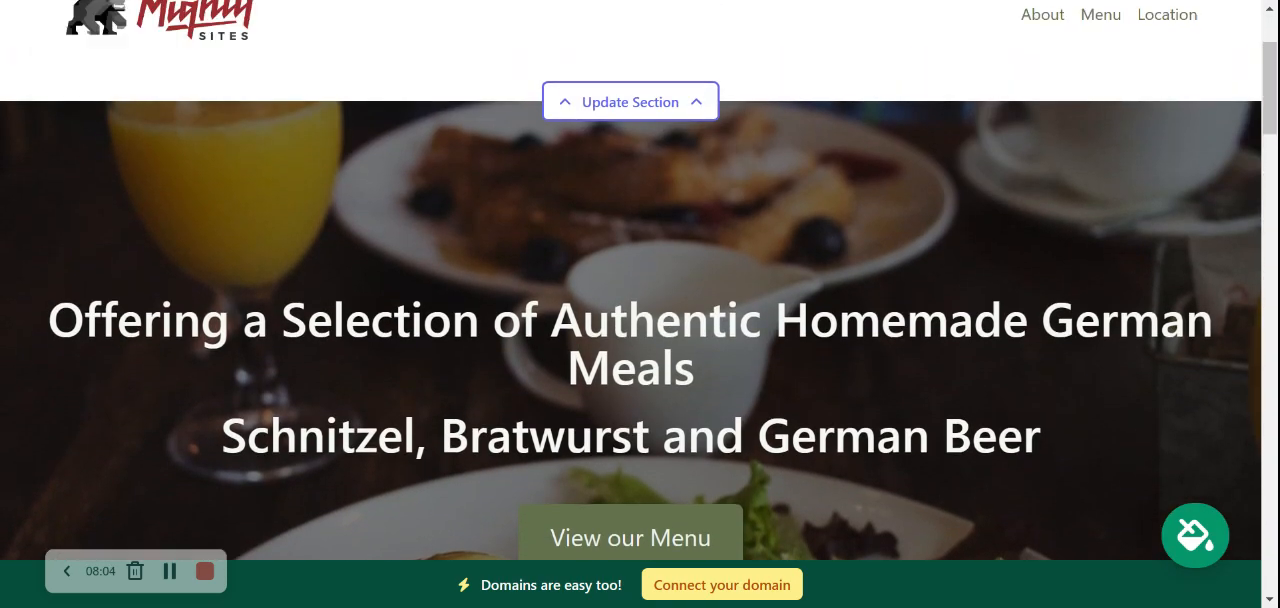
scroll(640, 280, "down", 7)
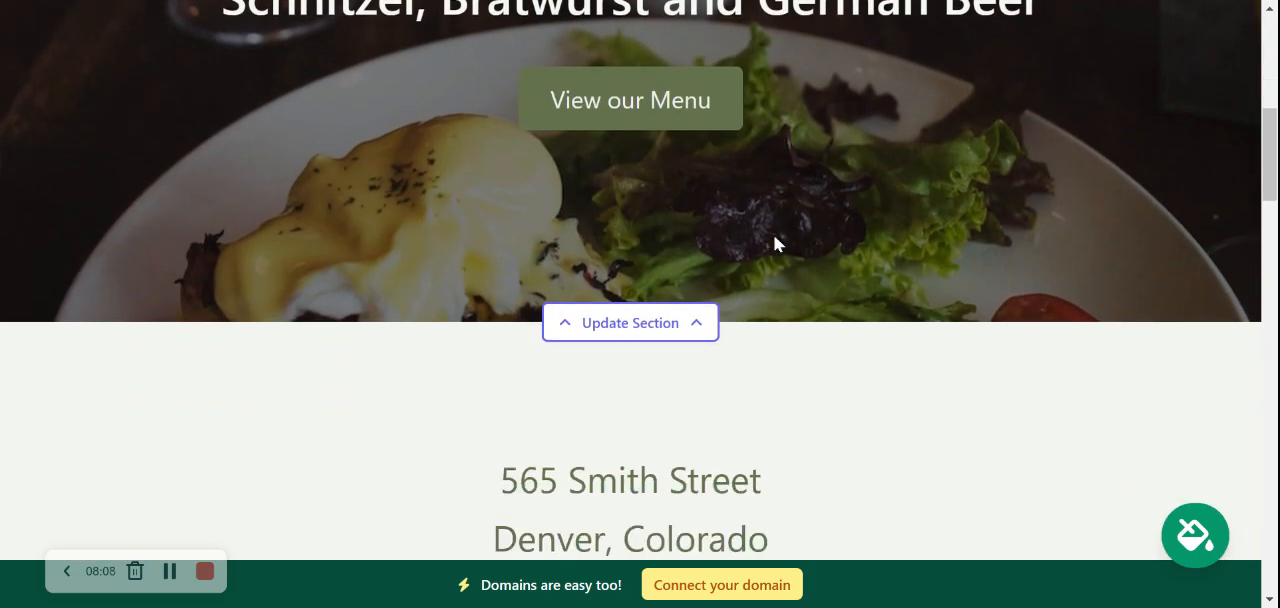
scroll(774, 243, "up", 4)
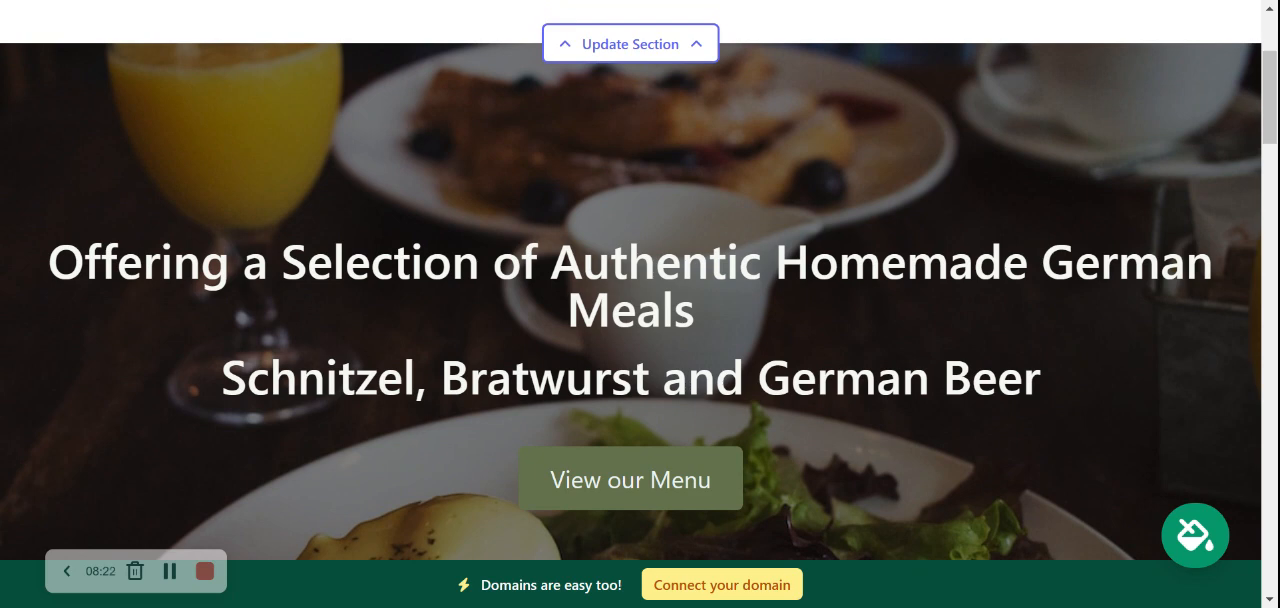
scroll(640, 300, "up", 2)
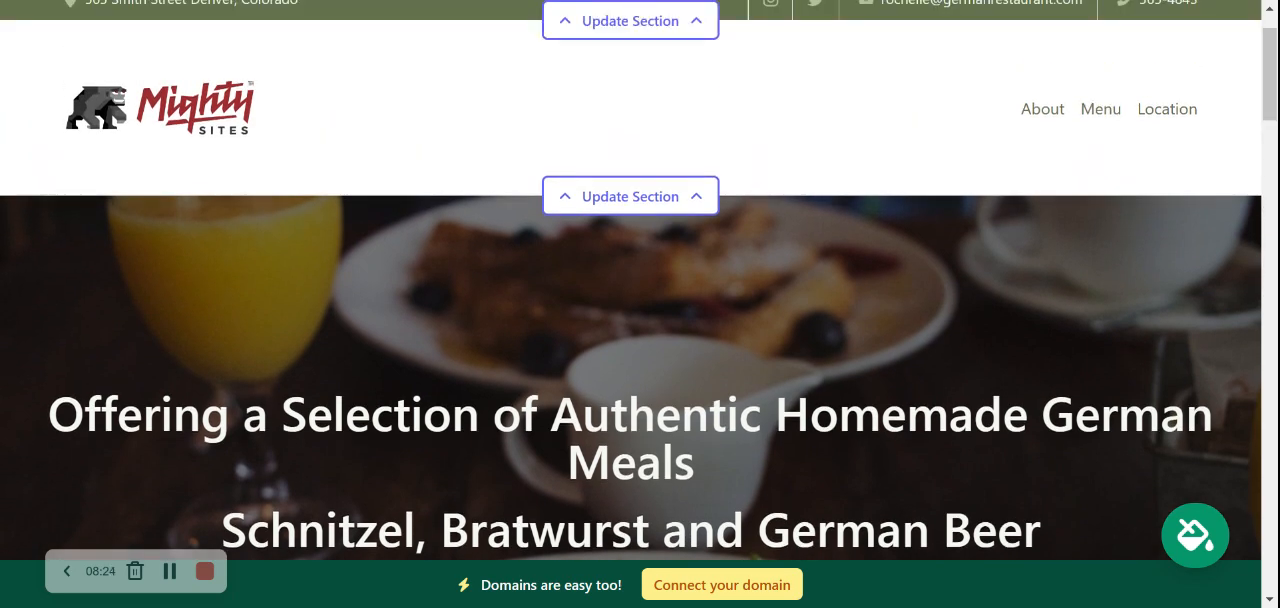
scroll(640, 300, "up", 1)
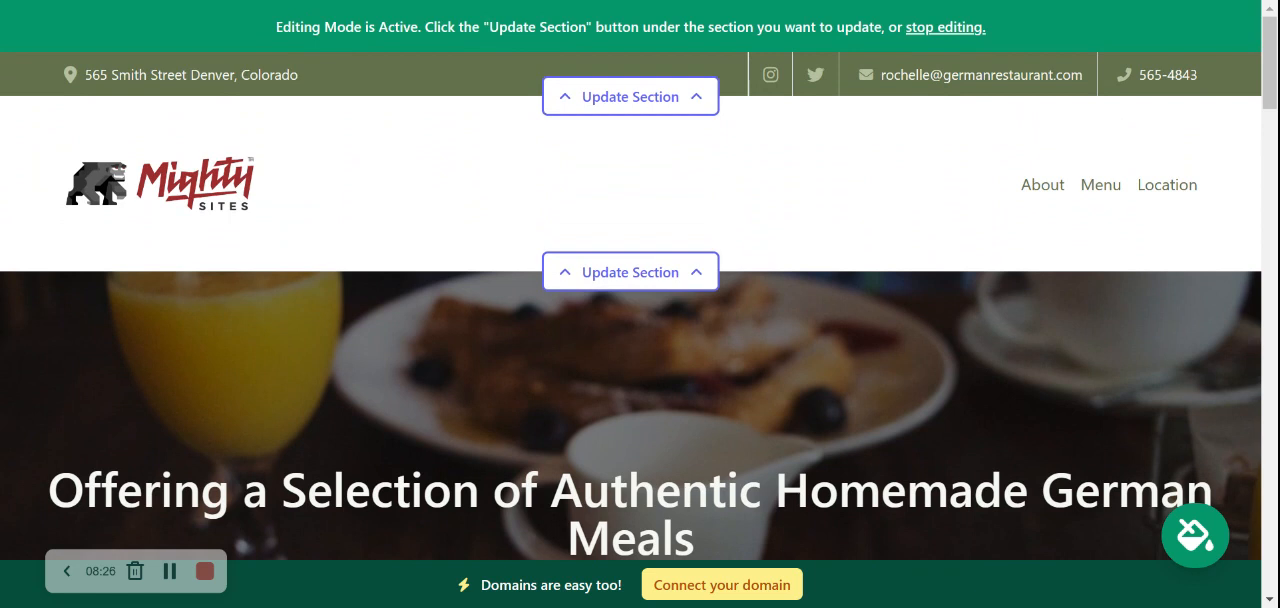